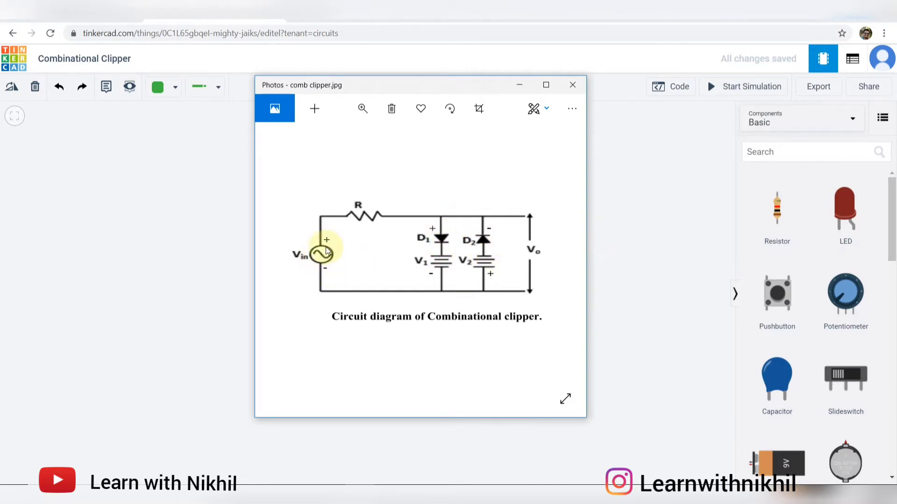
- Return to the circuit workspace, search the components for "bread" and place a Breadboard Small on the empty canvas
click(618, 229)
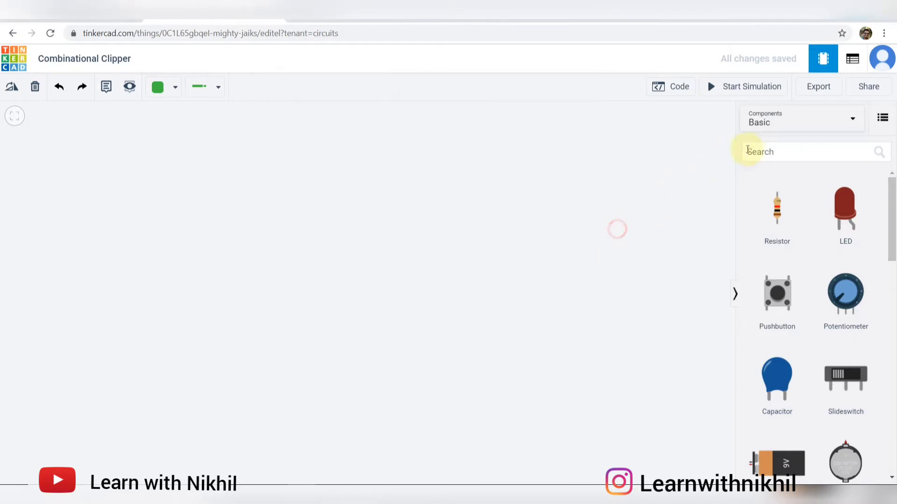
click(766, 152)
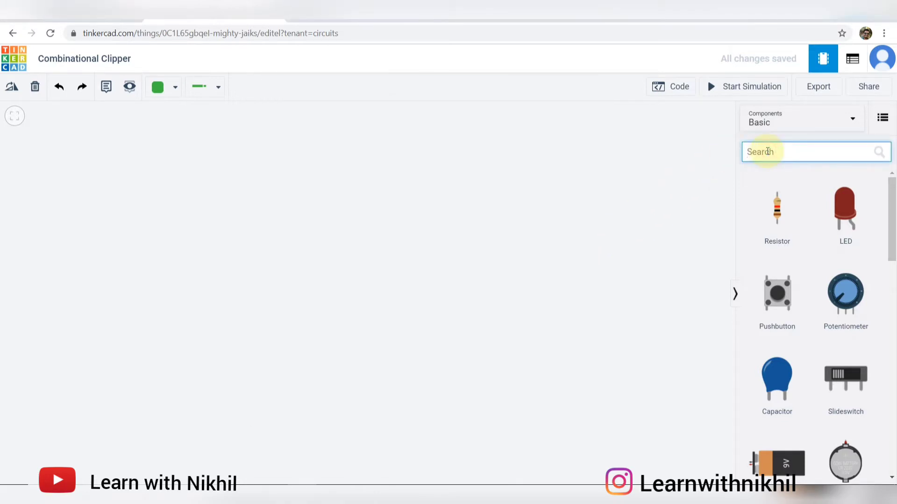
text(bread)
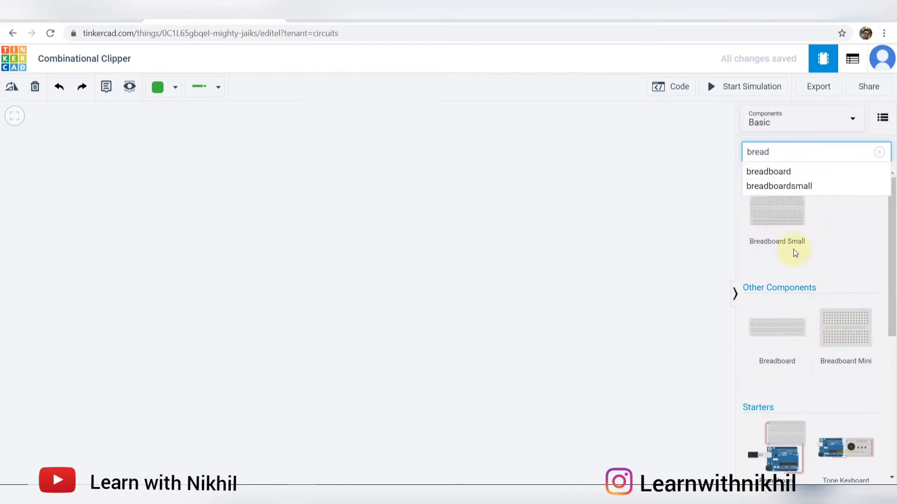
drag(781, 214, 351, 256)
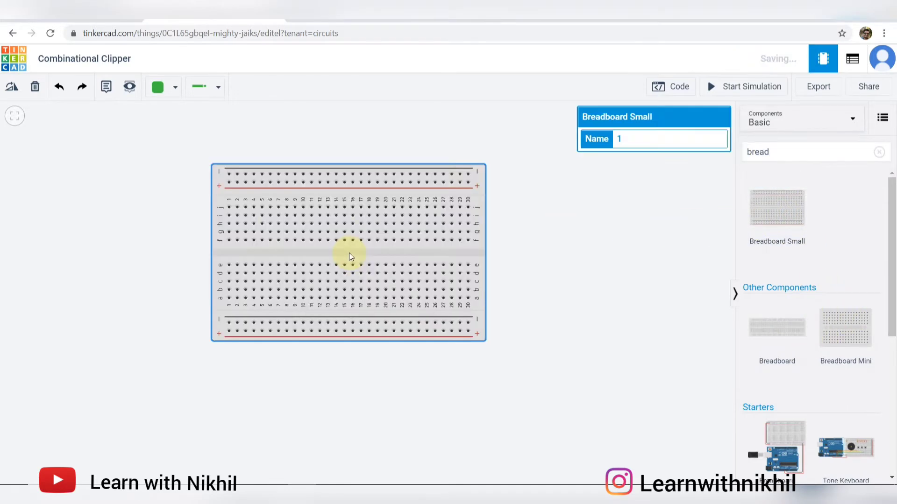
- Search the components for "osc" and place a Function Generator to the left of the breadboard
click(879, 152)
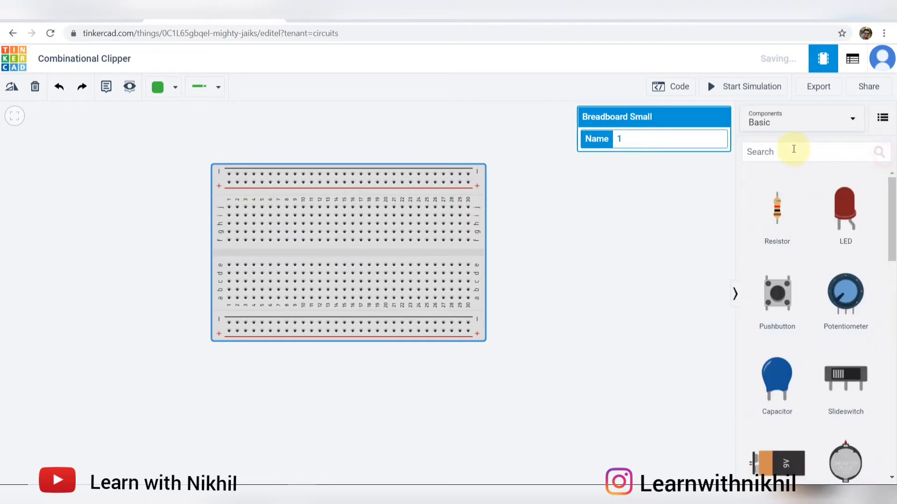
click(793, 152)
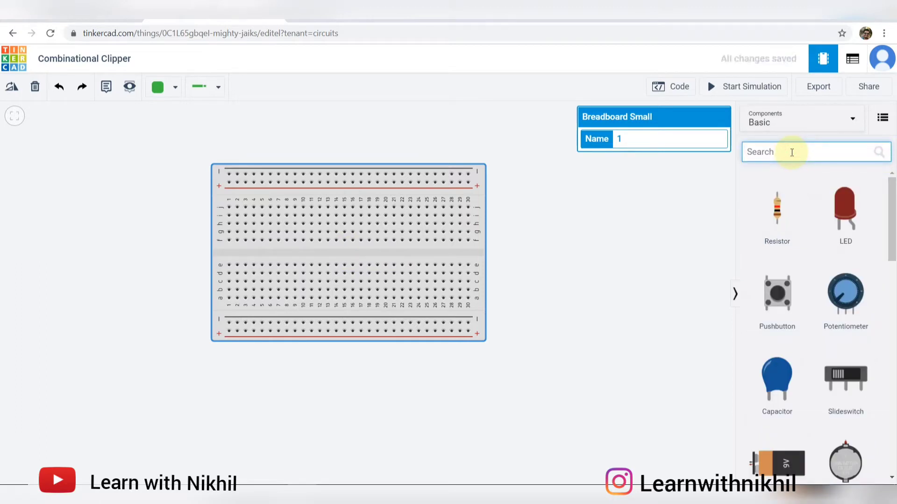
text(osc)
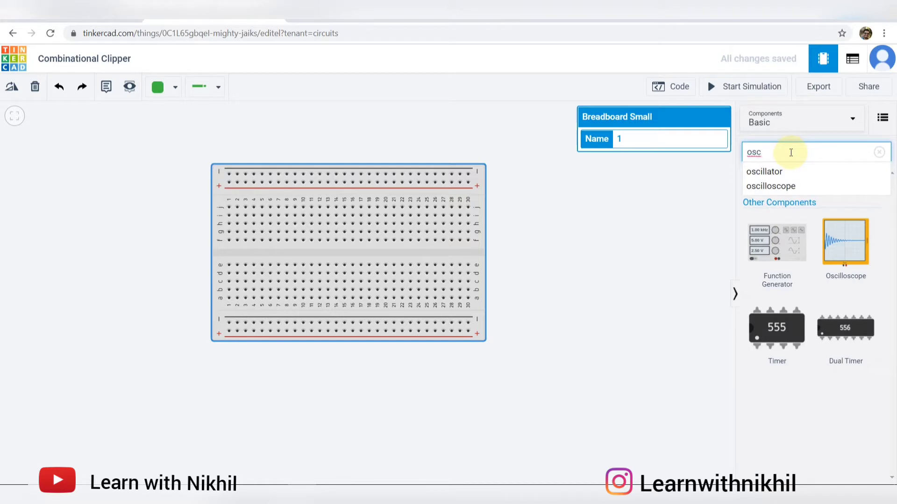
drag(786, 255, 120, 256)
drag(545, 278, 593, 285)
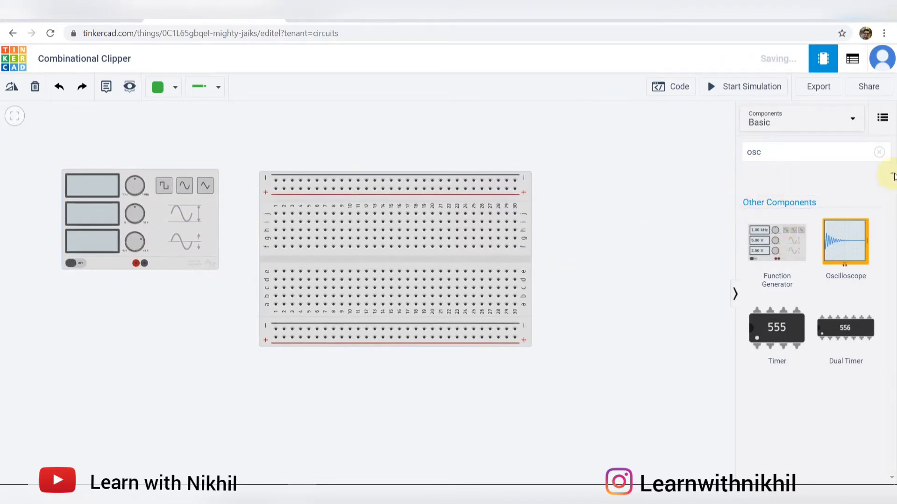
- Place two standard diodes side by side above the breadboard, and add a resistor to their right
click(879, 153)
click(796, 157)
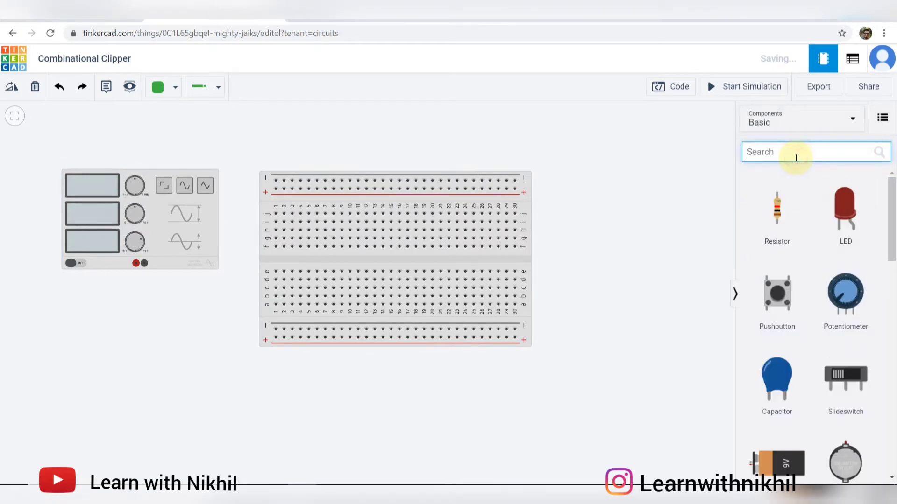
text(diod)
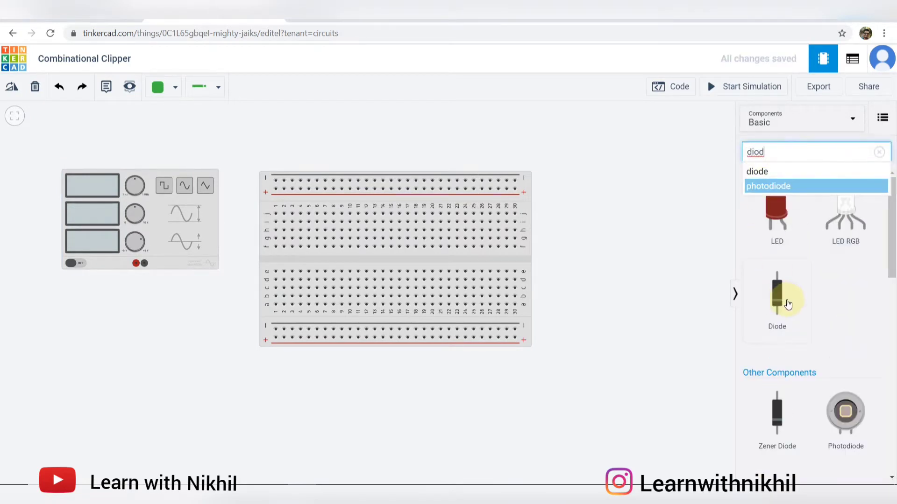
drag(787, 304, 371, 141)
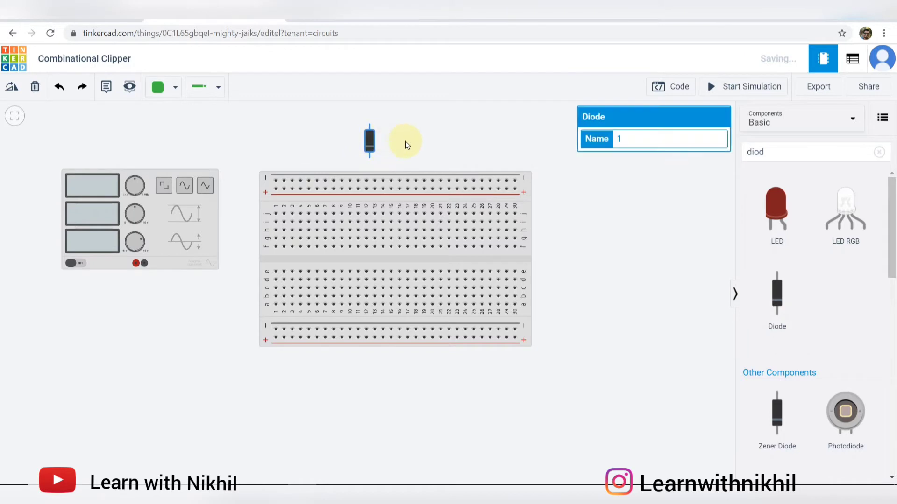
key(ctrl+c)
key(ctrl+v)
click(491, 159)
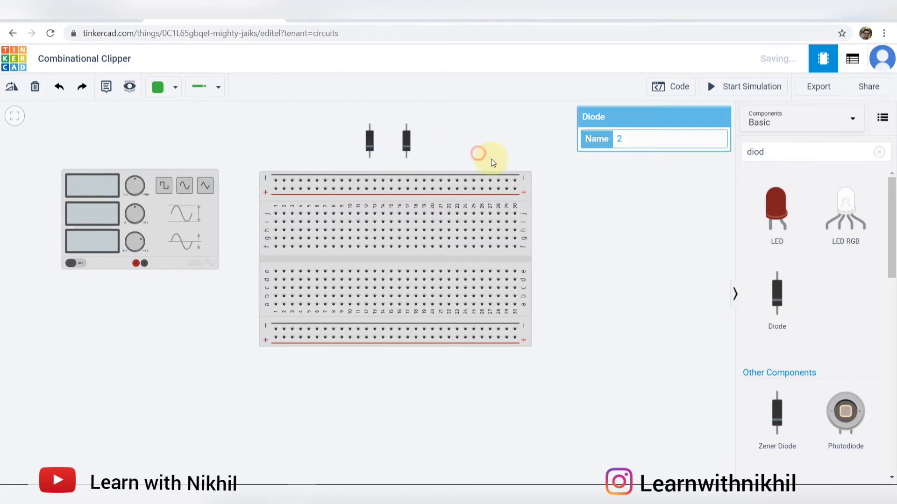
click(877, 151)
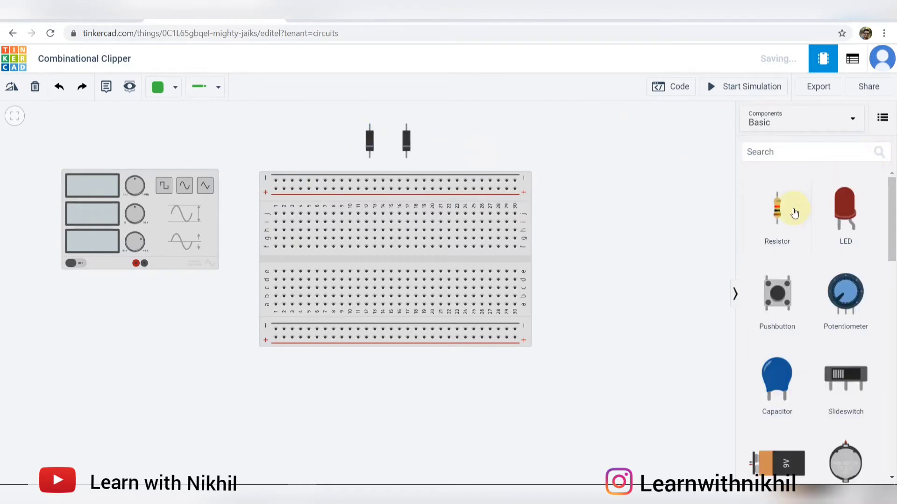
drag(793, 209, 481, 135)
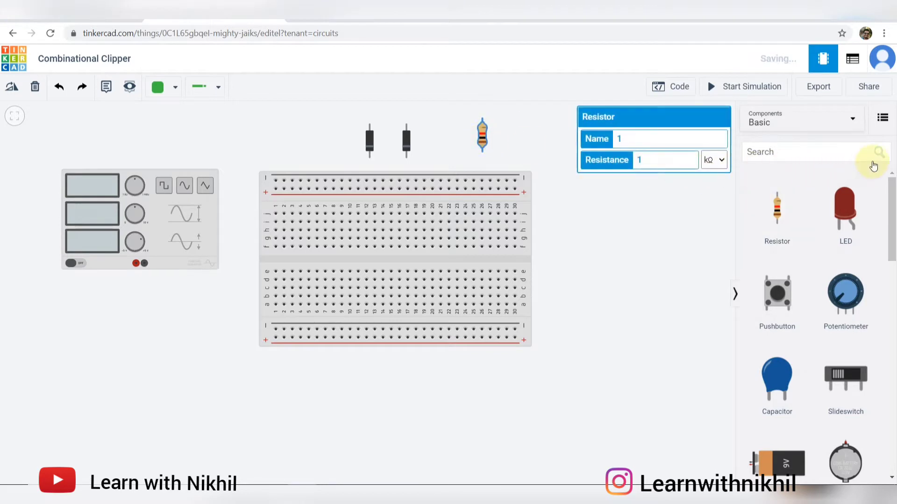
- Search the components for "osc" and place an Oscilloscope to the right of the breadboard
click(829, 152)
text(osc)
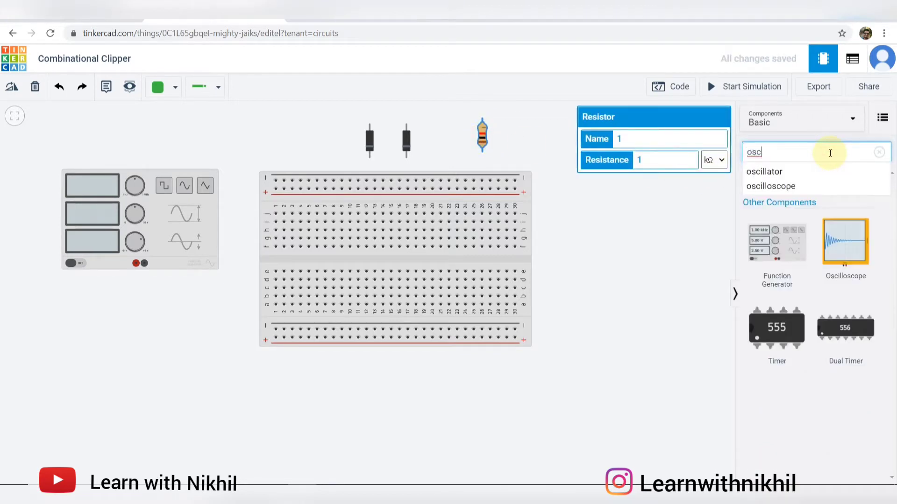
drag(847, 240, 640, 232)
scroll(640, 231, down, 1)
drag(656, 280, 640, 318)
scroll(640, 318, down, 1)
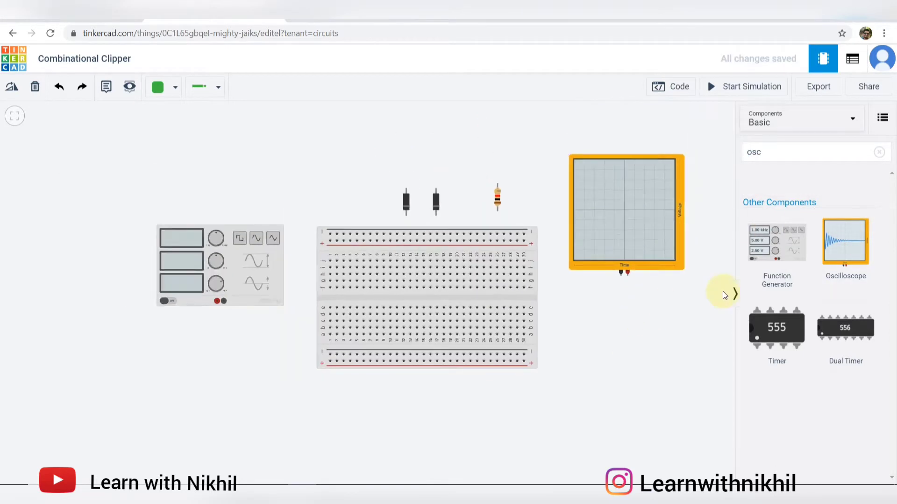
- Search the components for "power" and place two Power Supply units side by side below the breadboard
click(878, 153)
click(798, 155)
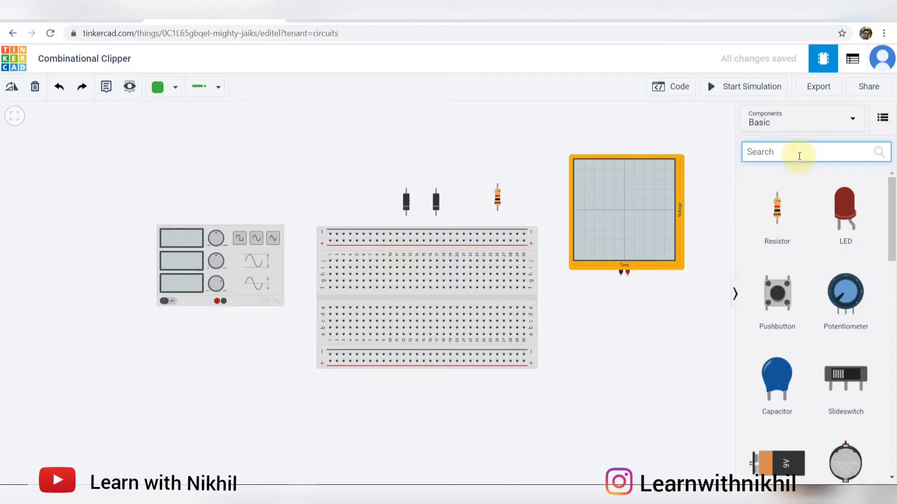
text(power)
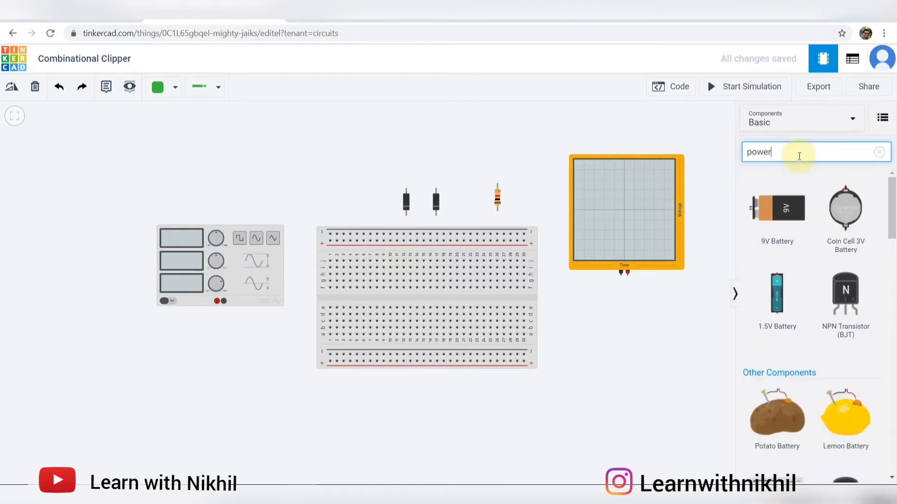
scroll(813, 300, down, 6)
scroll(797, 257, up, 1)
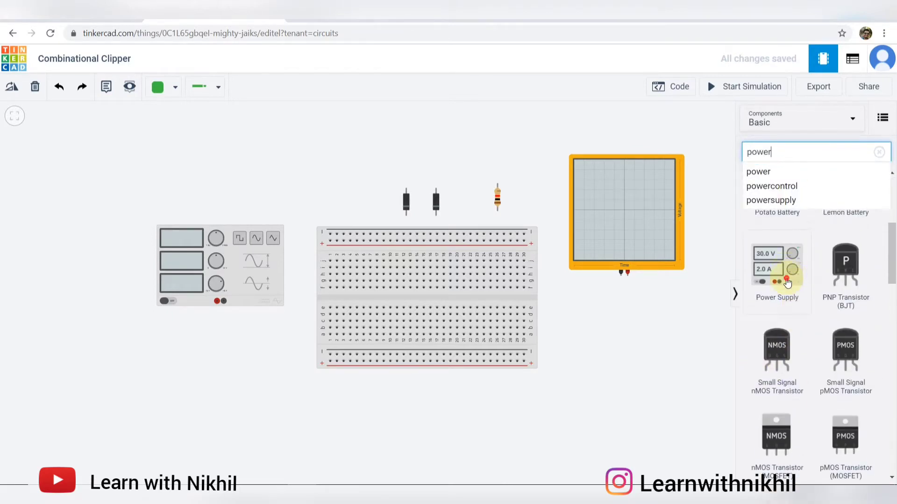
drag(787, 283, 389, 452)
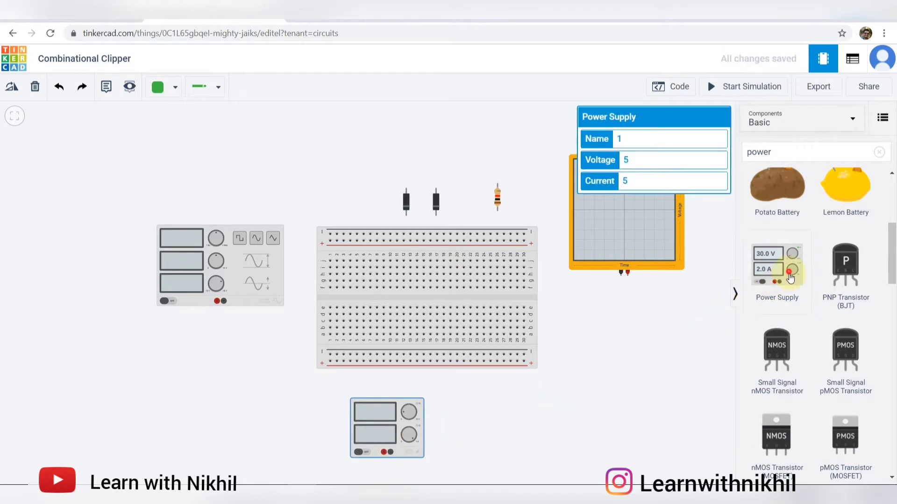
drag(790, 279, 495, 447)
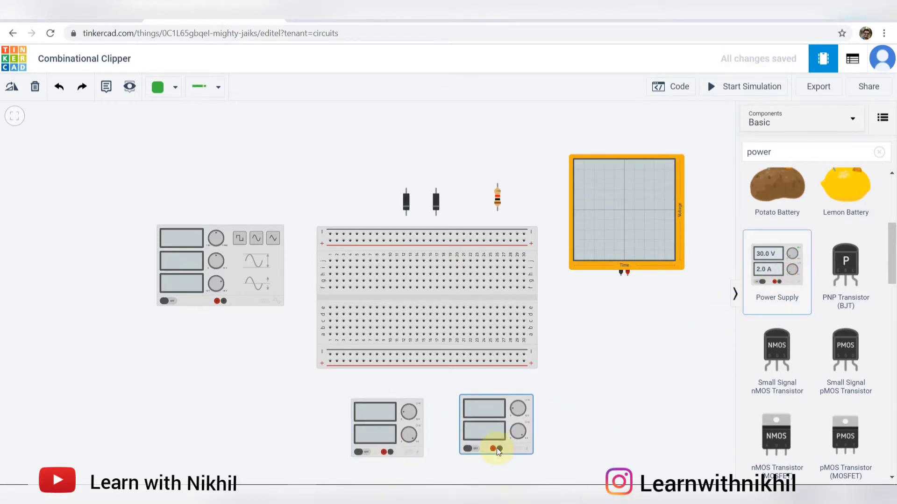
click(568, 388)
scroll(568, 389, up, 2)
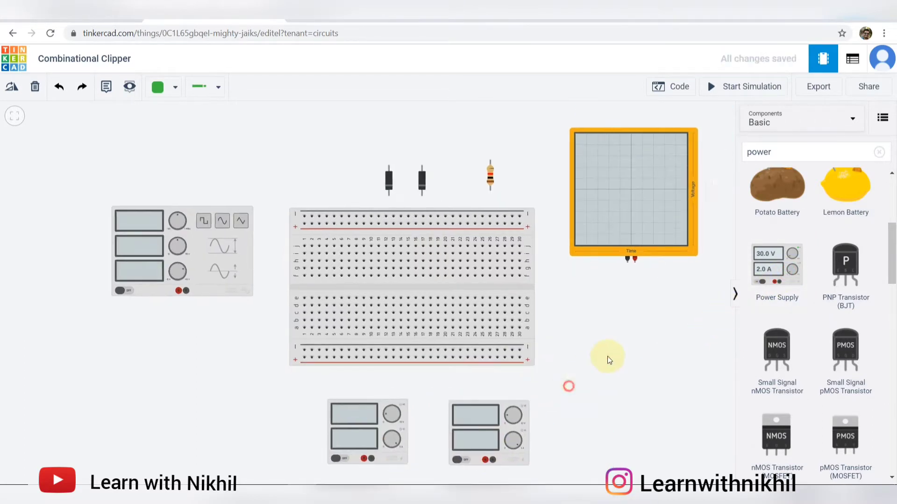
- Switch to the comb clipper.jpg reference diagram in Photos and move its window clear of the breadboard
drag(608, 358, 628, 341)
drag(321, 119, 254, 129)
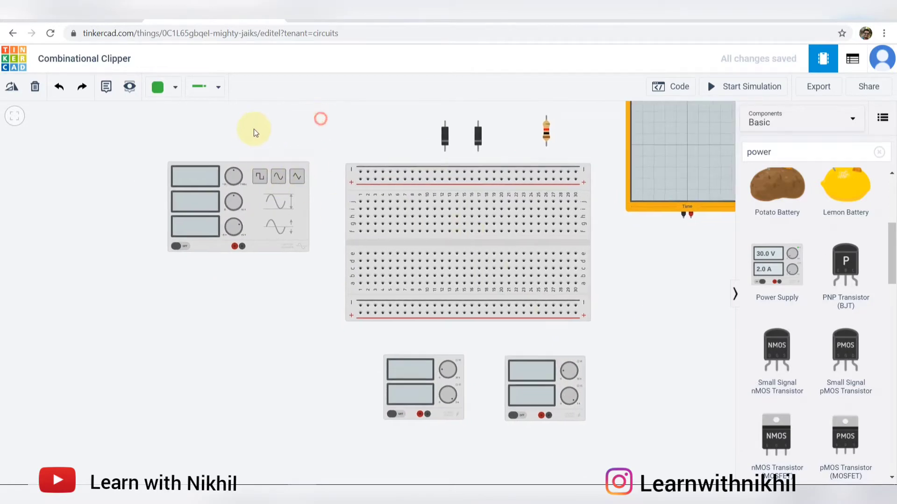
click(481, 143)
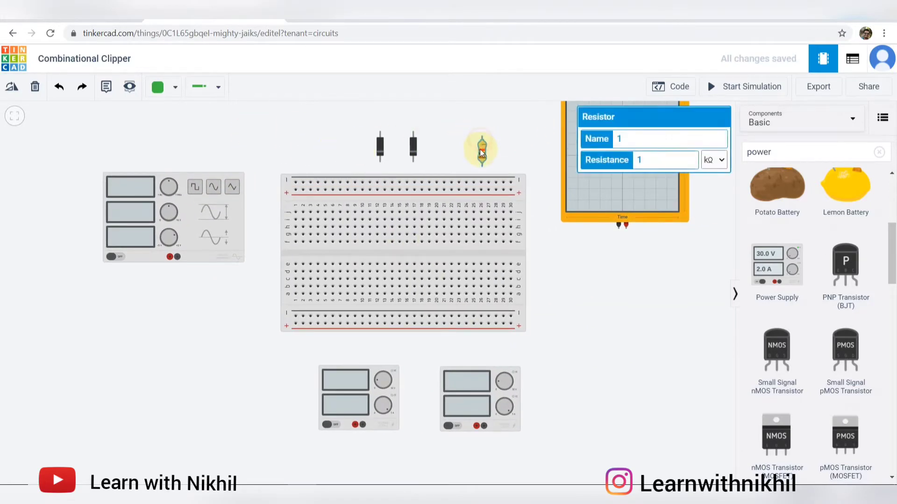
key(alt+Tab)
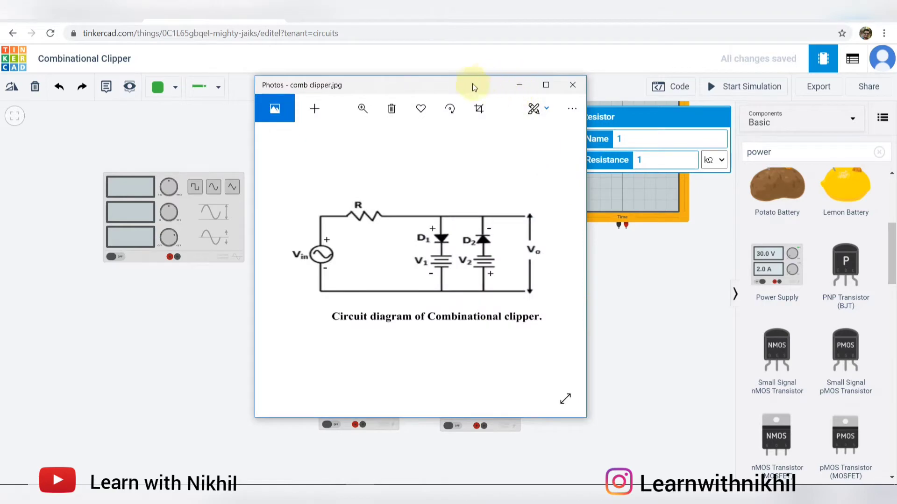
drag(472, 83, 781, 93)
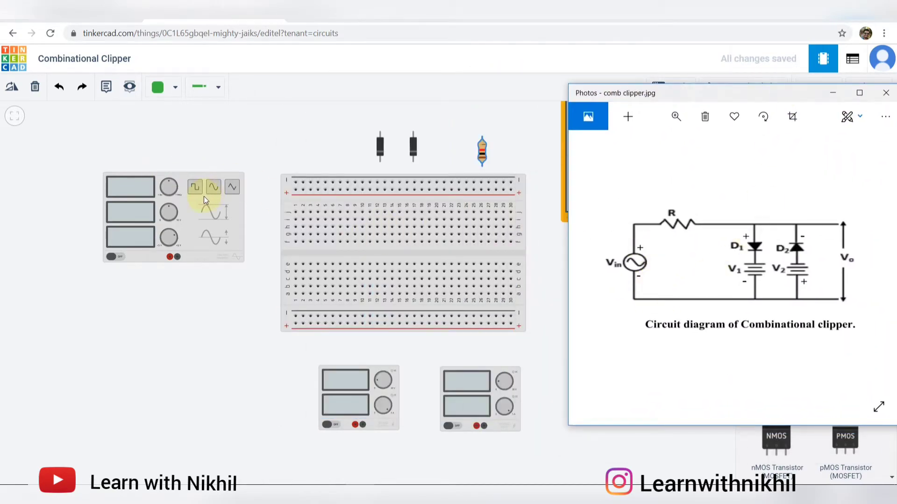
- Wire the function generator's positive terminal to the first hole of the breadboard's upper positive rail, with one corner bend
drag(219, 205, 242, 127)
scroll(234, 217, up, 3)
drag(240, 206, 265, 186)
click(195, 207)
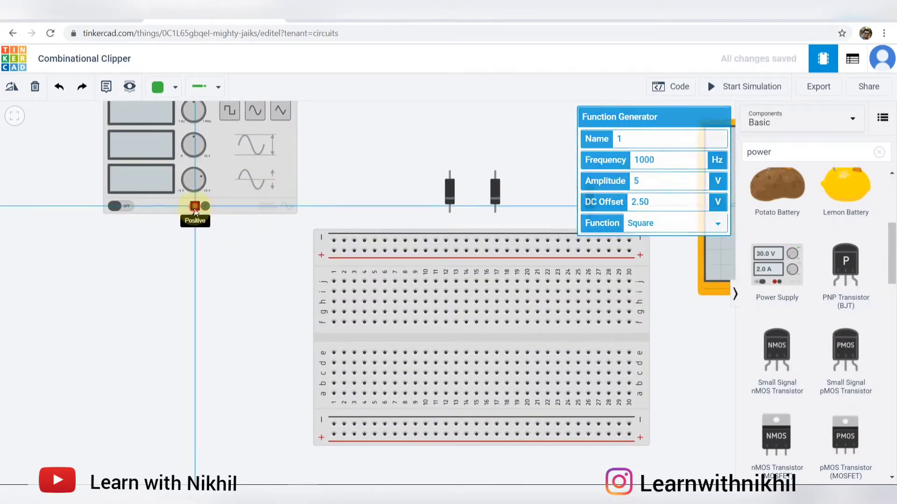
click(194, 243)
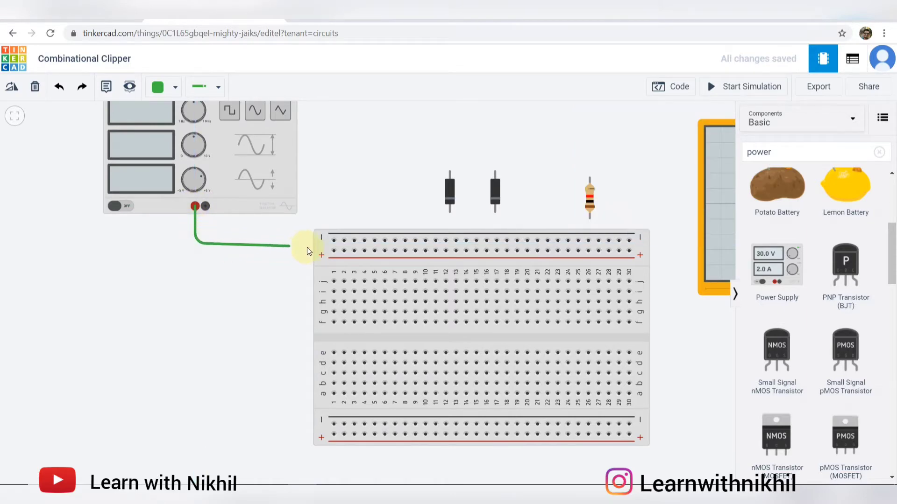
click(337, 250)
- Adjust the function generator's position and the positive wire's bend so the wire runs straight and square
drag(281, 206, 275, 212)
drag(191, 243, 194, 251)
drag(242, 180, 250, 181)
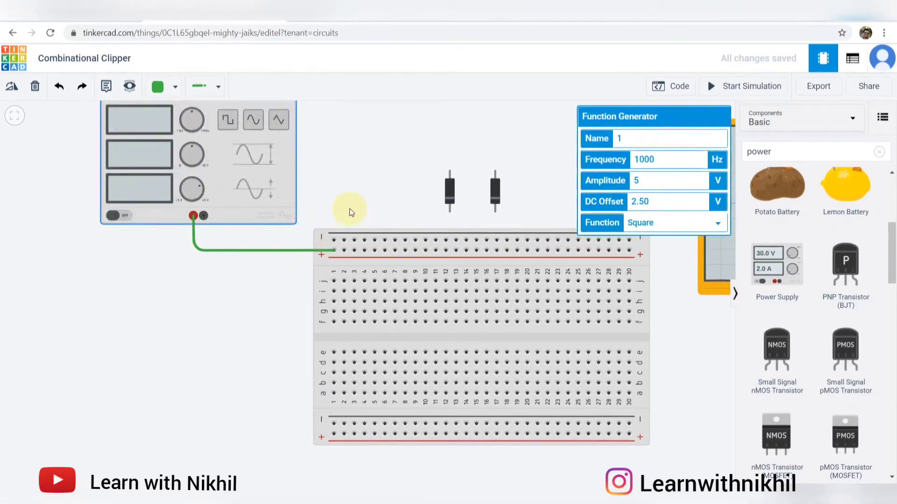
- Wire the function generator's negative terminal to the first hole of the breadboard's lower negative rail, with a squared corner
drag(341, 200, 325, 197)
click(185, 214)
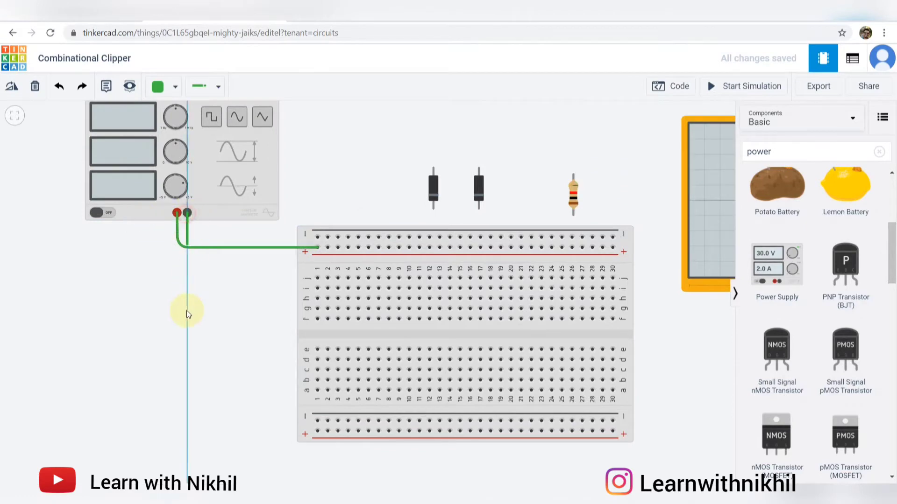
click(187, 428)
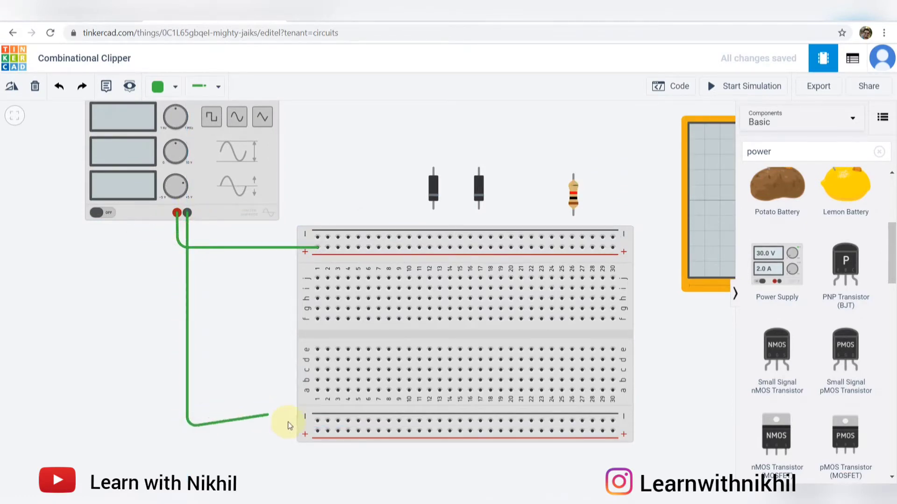
click(317, 423)
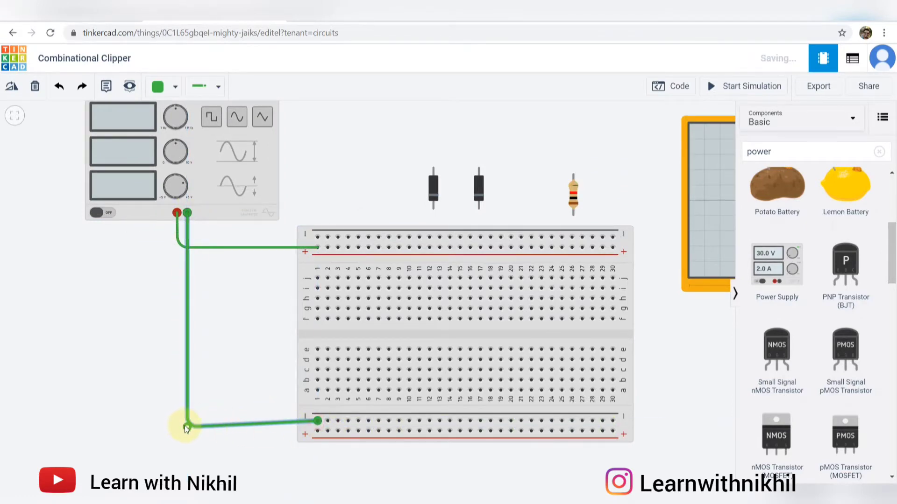
mouse_move(184, 425)
mouse_down()
mouse_move(196, 420)
mouse_move(184, 419)
mouse_up()
- Change the color of the function generator's negative wire to black
scroll(184, 365, down, 1)
click(173, 87)
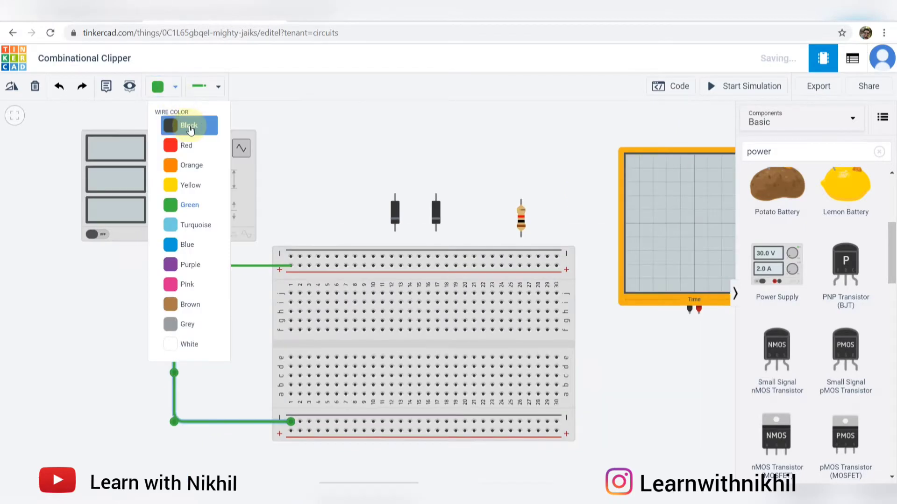
click(185, 120)
click(304, 167)
- Bring up the combinational clipper diagram again to check how the resistor connects to the input source
drag(348, 183, 337, 158)
scroll(505, 342, up, 1)
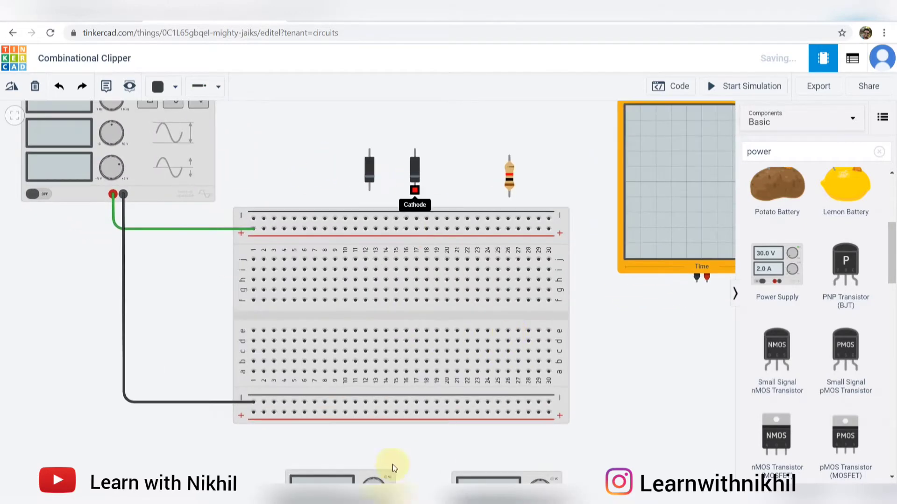
key(alt+Tab)
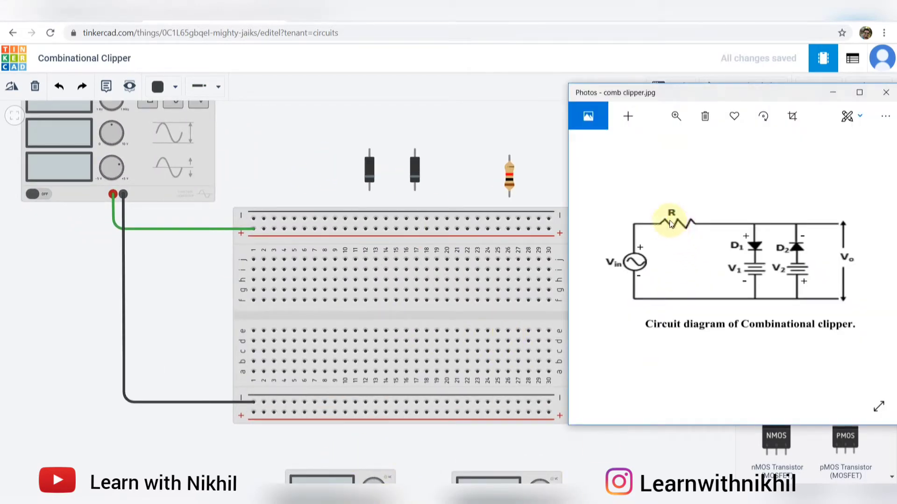
- Rotate the resistor to horizontal and place it in breadboard row i, spanning columns 3 to 7
click(510, 185)
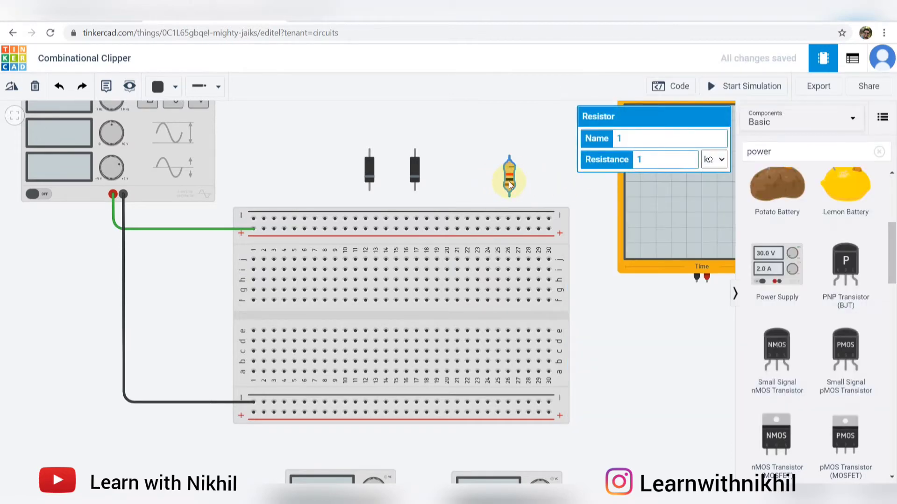
key(r)
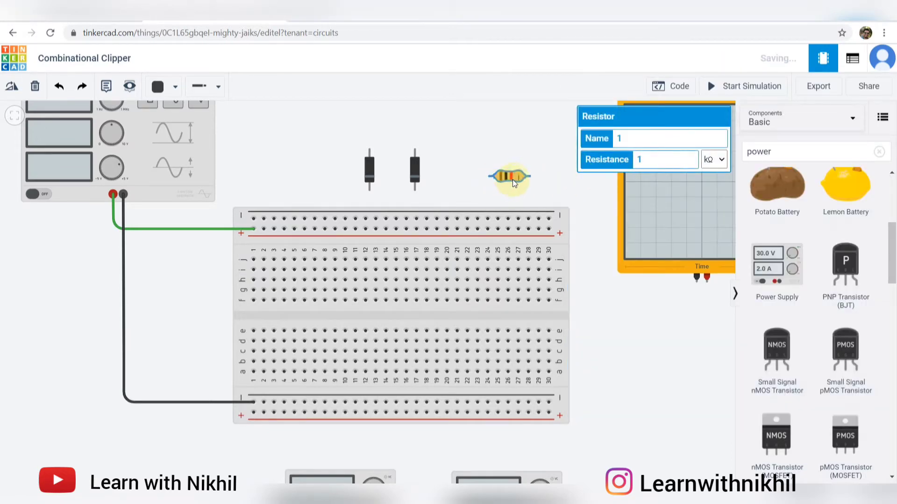
drag(512, 178, 325, 272)
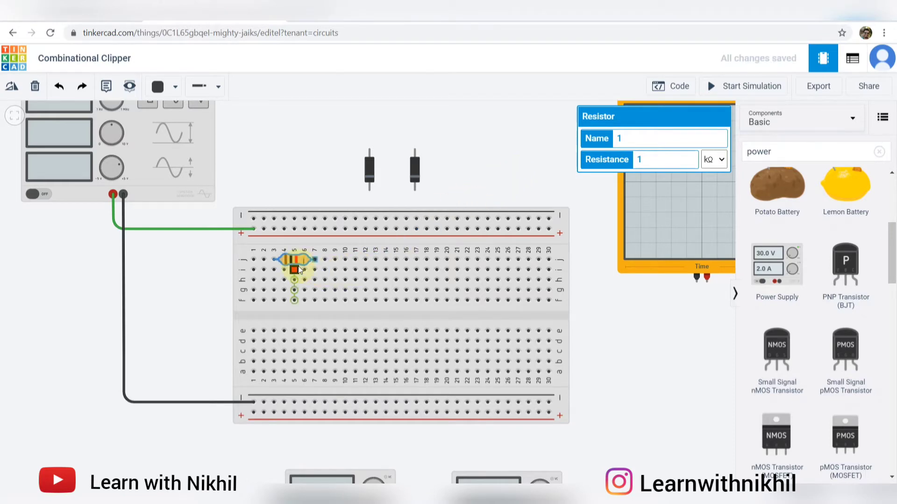
click(312, 154)
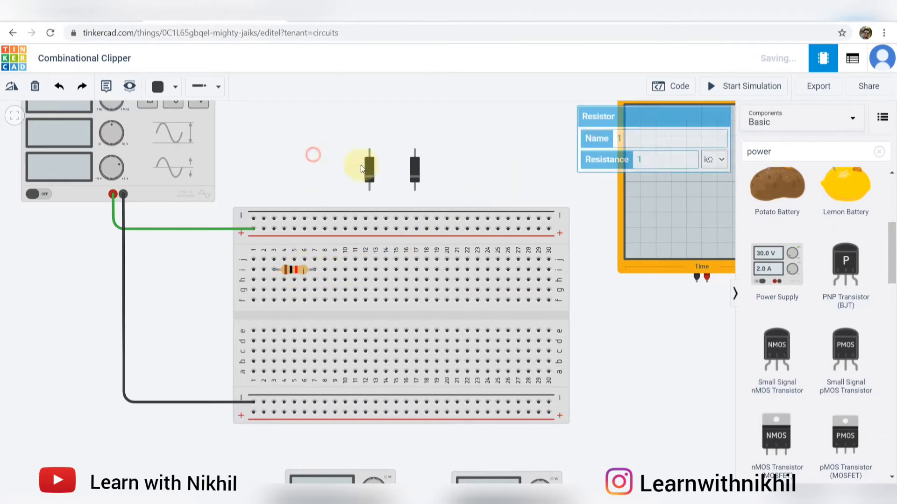
- Place one diode across the breadboard's center gap in column 11, and the other, turned 180 degrees, in column 15
key(alt+Tab)
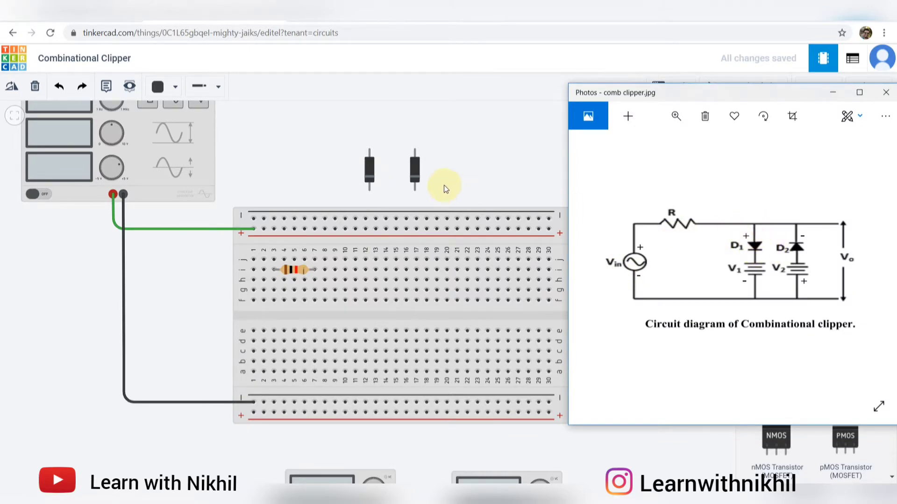
drag(369, 166, 358, 304)
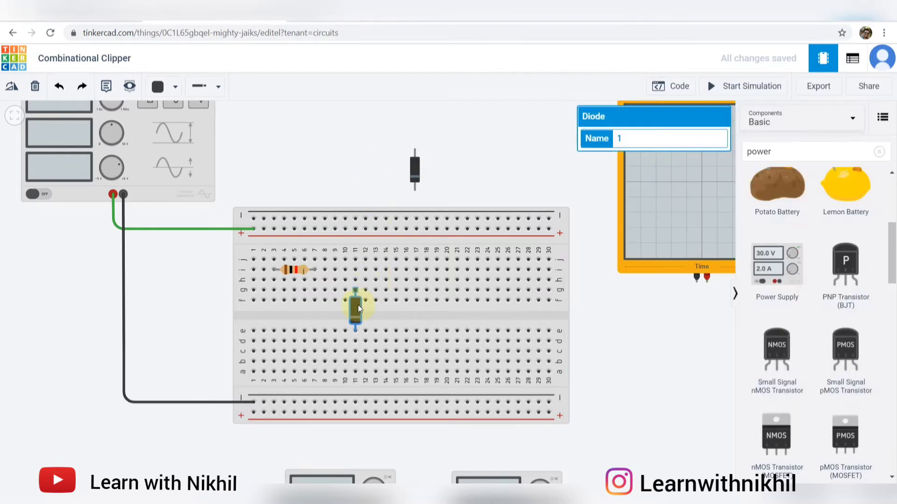
click(416, 177)
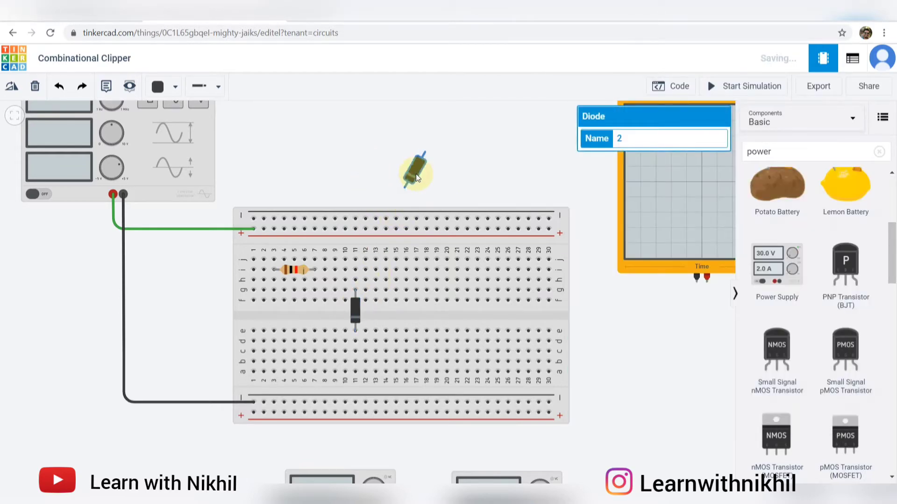
key(r)
key(r)
key(r)
key(r)
key(r)
key(r)
drag(414, 177, 395, 314)
click(405, 162)
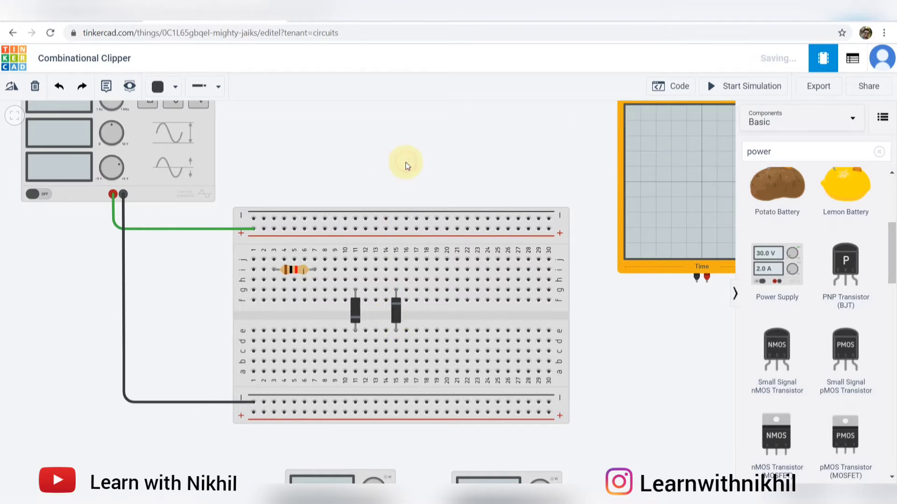
- Wire the upper positive rail at column 3 to hole j3 above the resistor's lead and color the wire green
scroll(406, 162, up, 2)
scroll(393, 194, down, 1)
drag(393, 193, 415, 176)
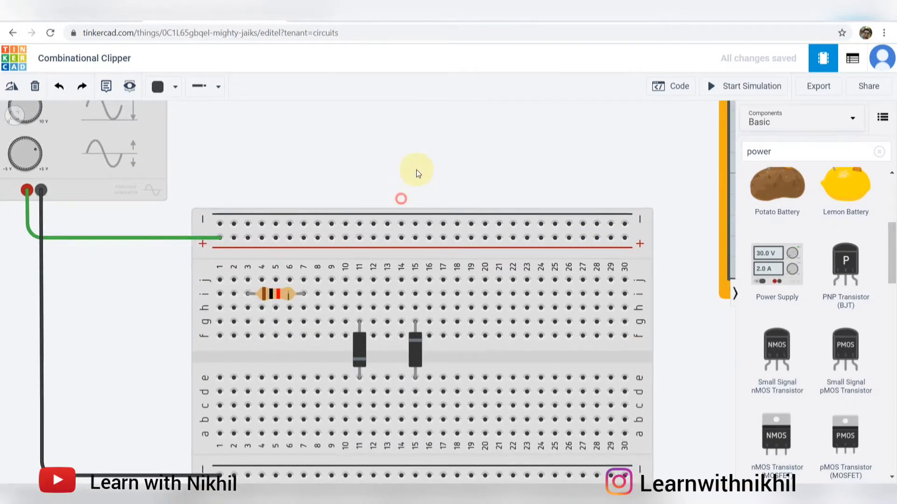
key(alt+Tab)
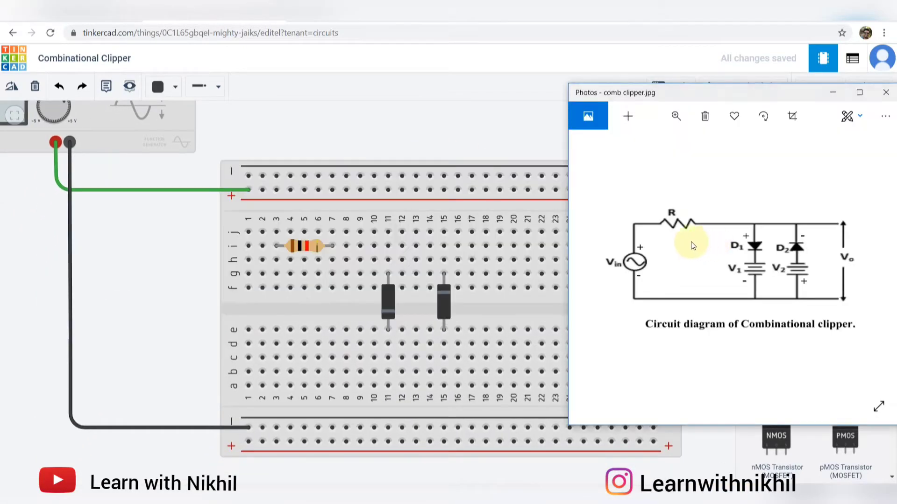
click(277, 190)
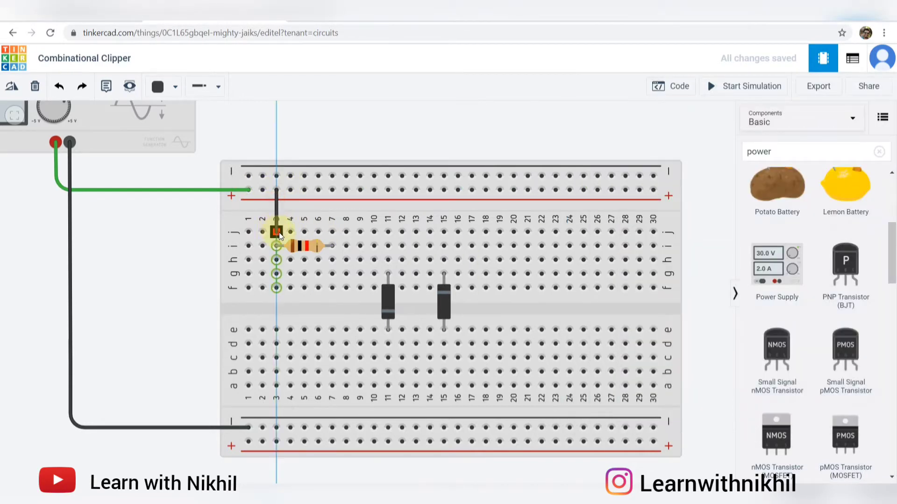
click(279, 232)
click(176, 87)
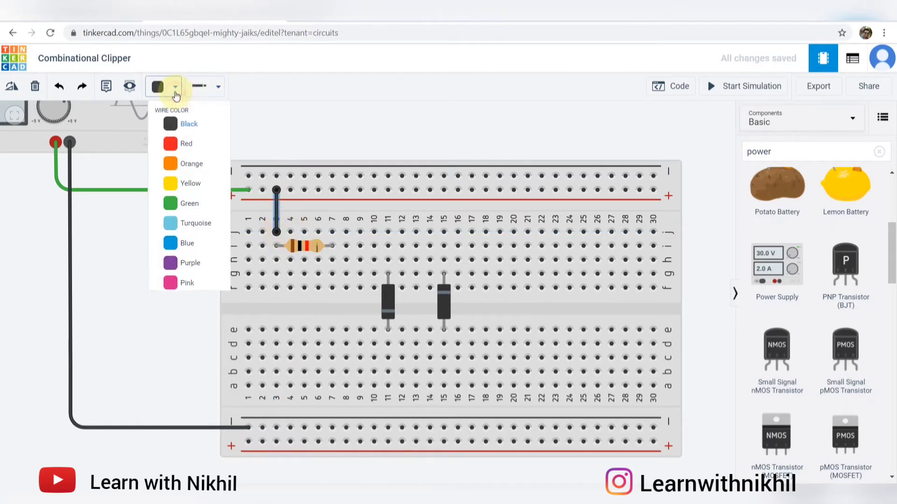
click(210, 205)
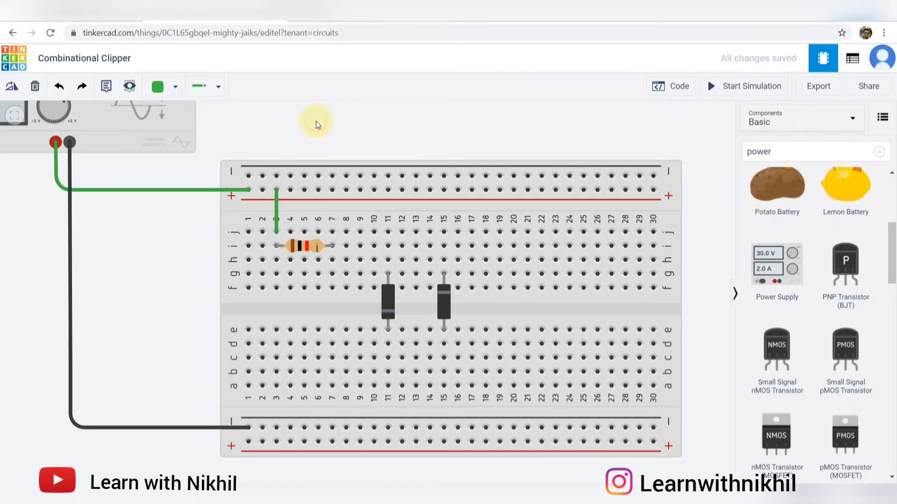
- Change the color of the function generator's positive wire to red
click(206, 191)
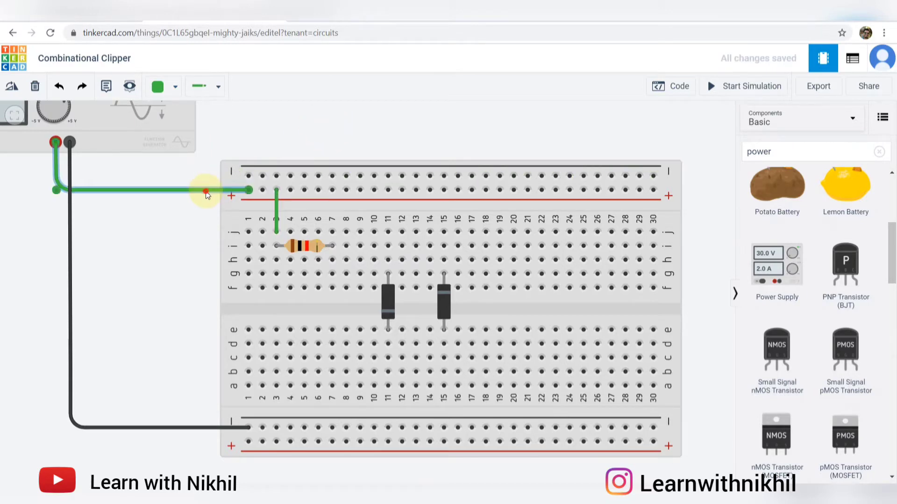
click(174, 87)
click(187, 142)
click(279, 122)
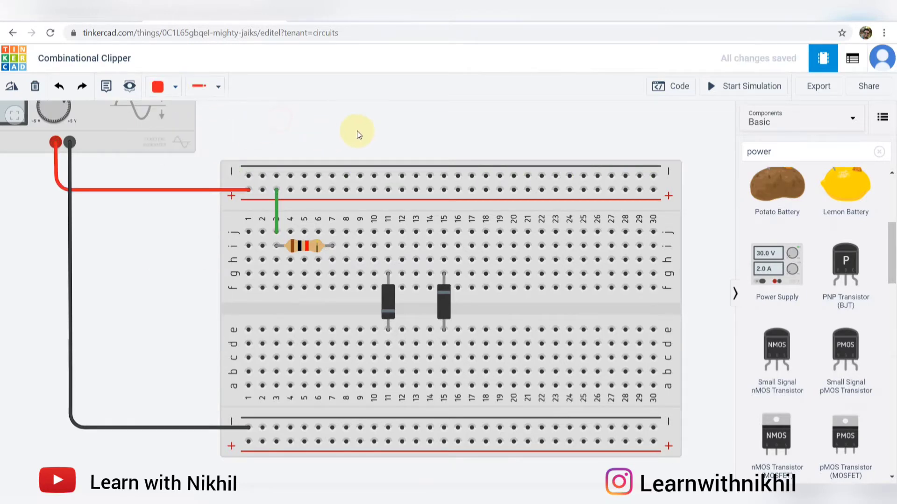
- Following the circuit diagram, wire the resistor's free end from h7 to h11 above the first diode, colored green
key(alt+Tab)
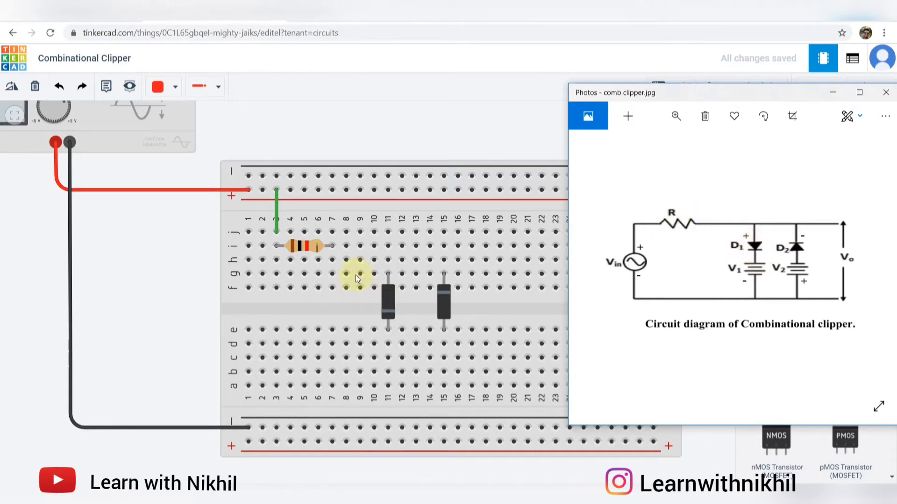
click(334, 260)
click(387, 260)
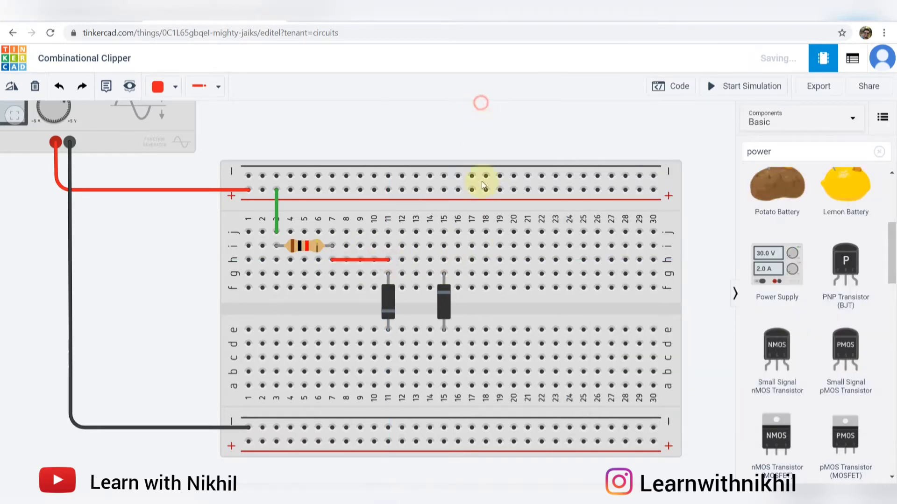
click(372, 259)
click(160, 84)
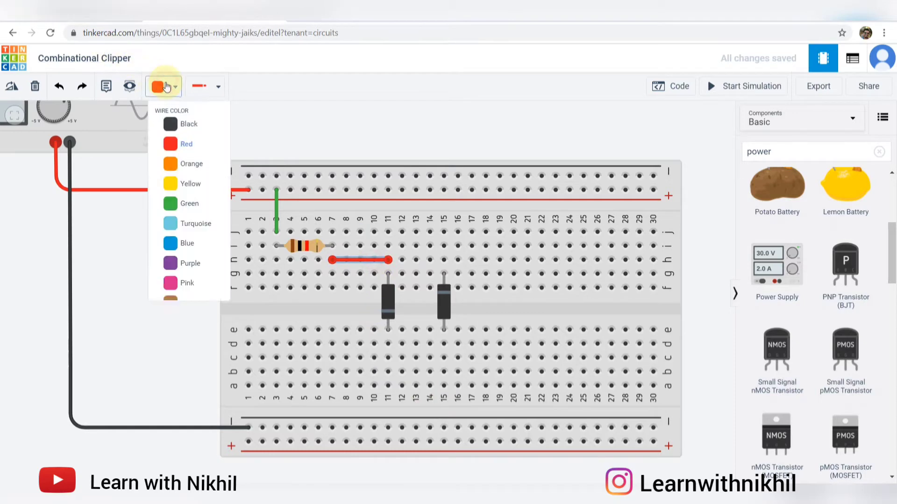
click(200, 203)
click(415, 139)
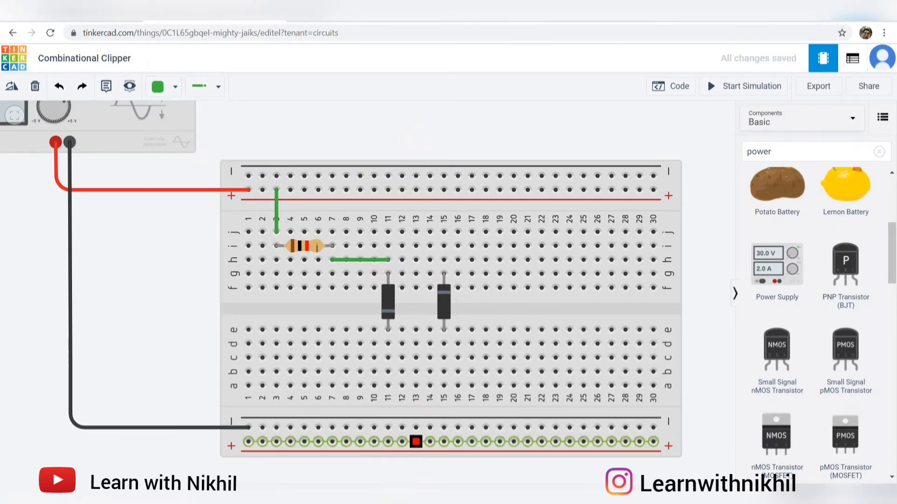
- Check the diagram and connect the upper ends of the two diodes with a wire from i11 to i15
click(417, 494)
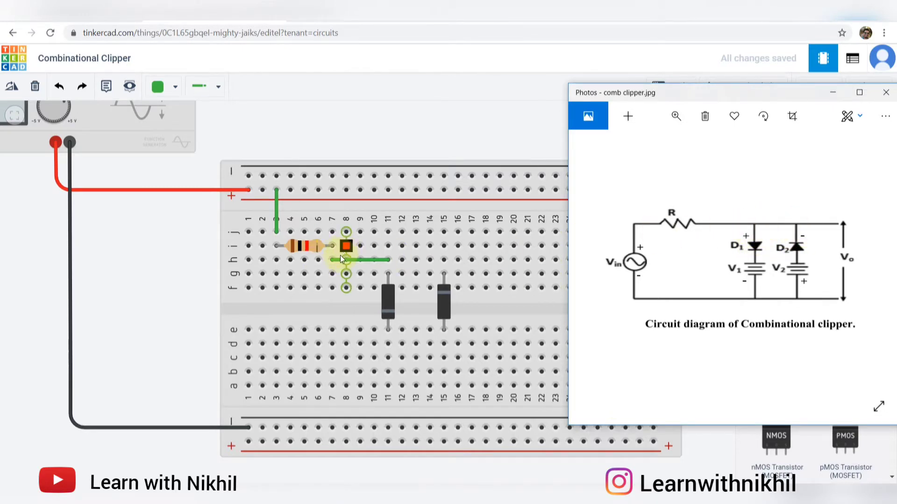
click(388, 245)
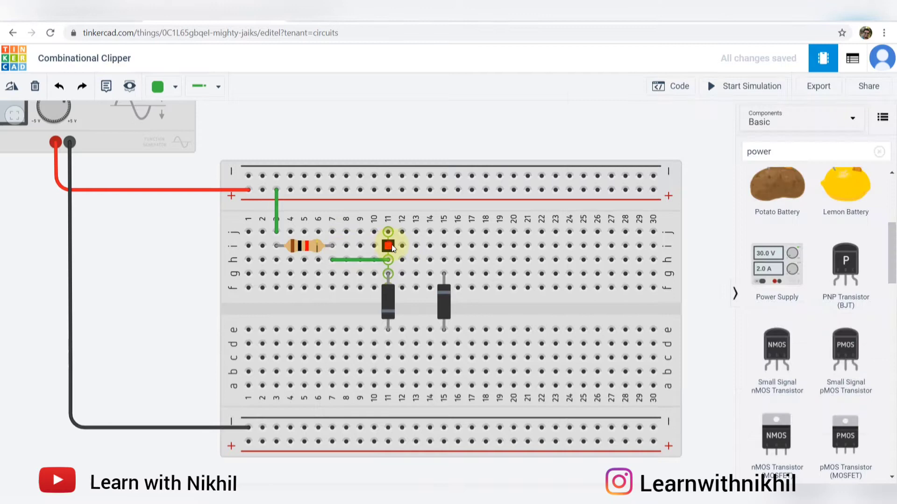
click(443, 247)
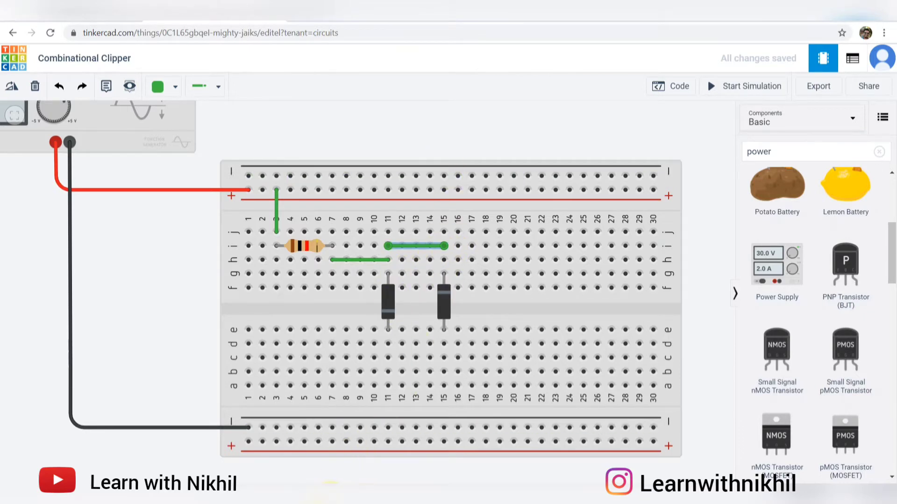
- Check the diagram's output terminals and move the oscilloscope down beside the breadboard
click(334, 494)
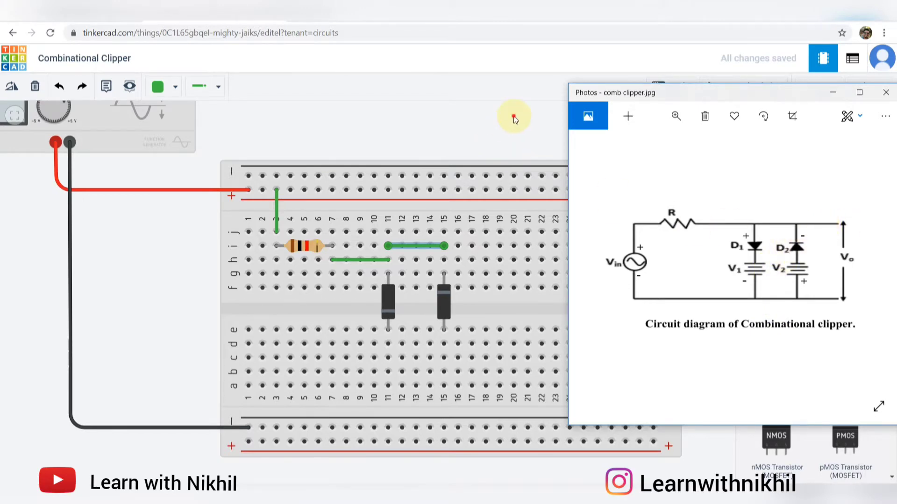
drag(513, 116, 399, 121)
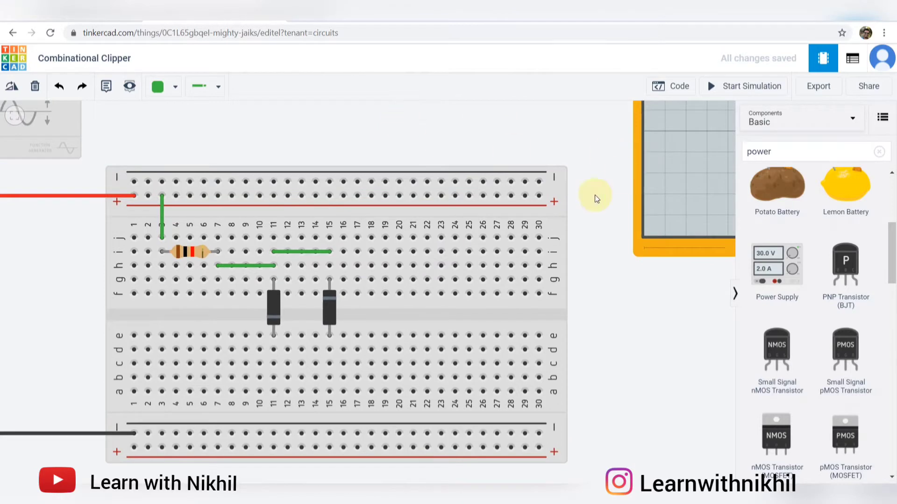
scroll(595, 195, down, 5)
drag(592, 257, 555, 256)
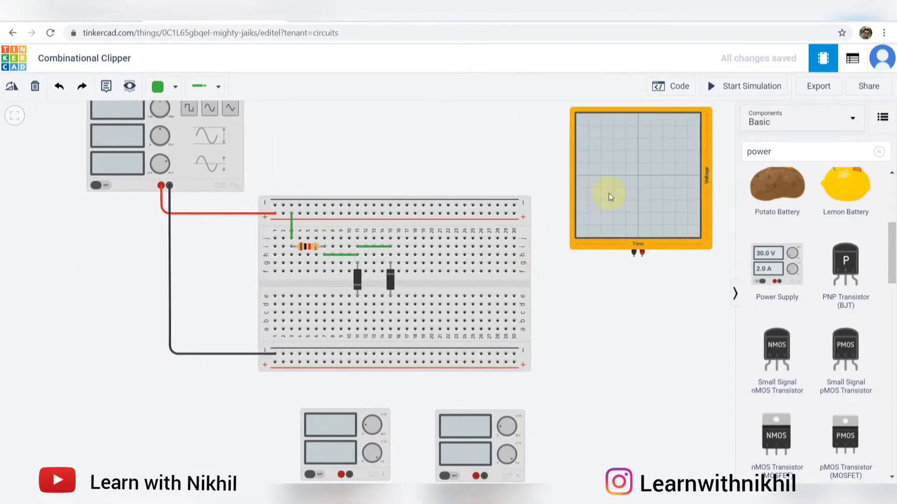
drag(587, 135, 580, 123)
drag(576, 198, 574, 290)
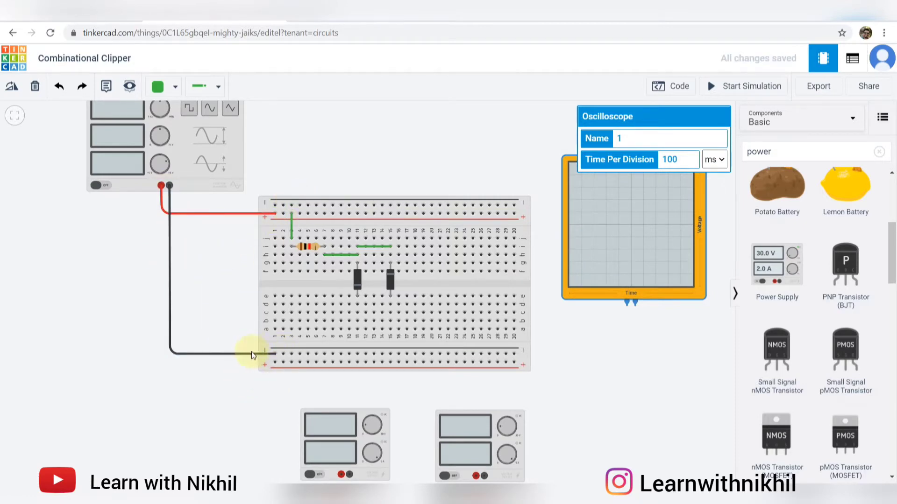
click(545, 270)
- Run a green wire from j15 above the second diode to j22 for the output node
scroll(523, 288, up, 5)
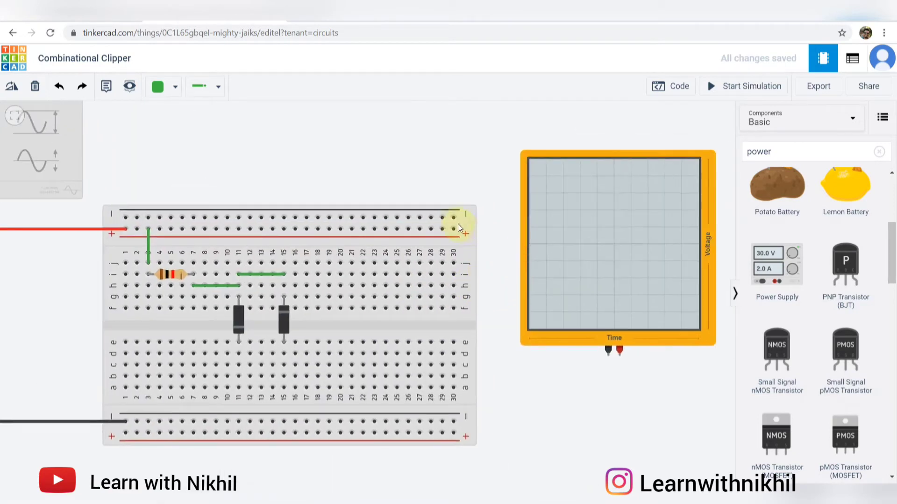
click(285, 263)
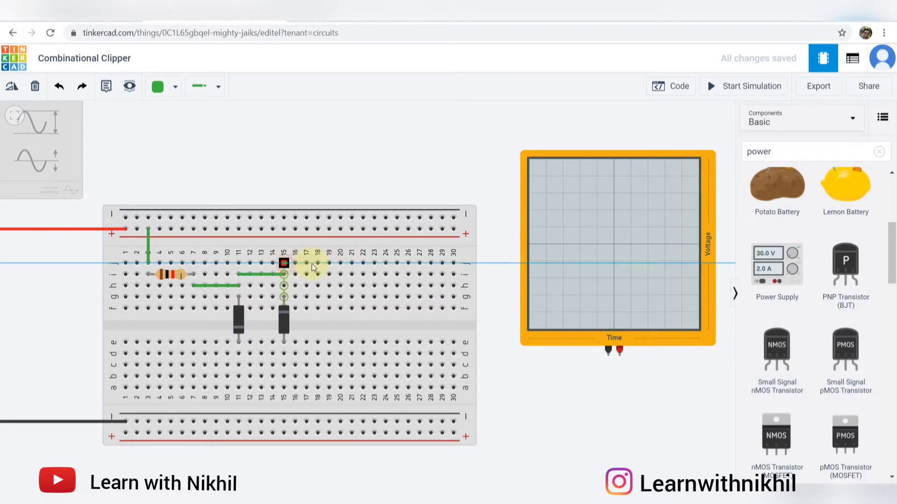
click(362, 263)
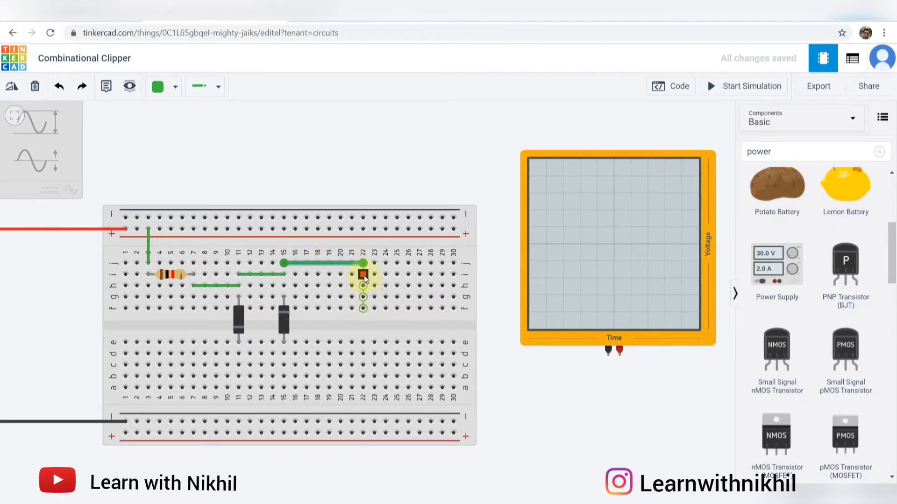
- Move the oscilloscope up so its terminals sit higher than the breadboard's top edge
click(623, 189)
scroll(589, 276, down, 3)
drag(592, 265, 580, 184)
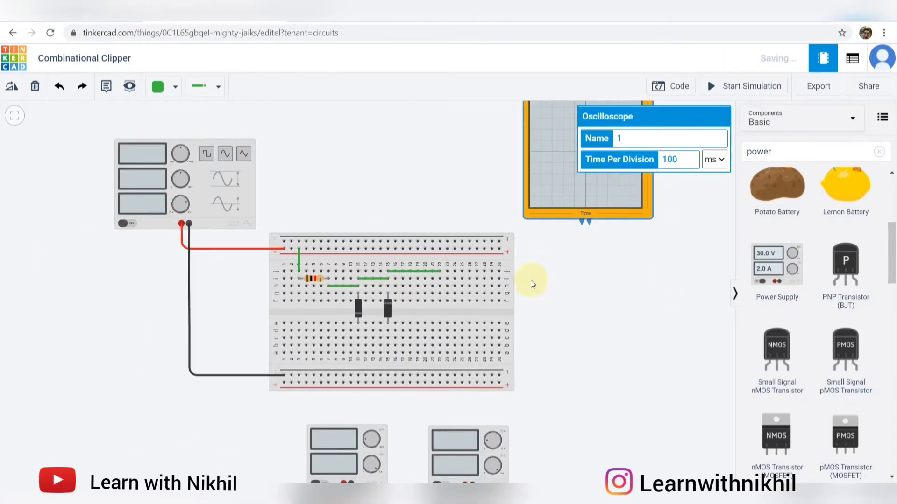
scroll(529, 284, up, 4)
click(593, 247)
- Wire the oscilloscope's positive terminal to hole i22 with one corner, and adjust the corner to straighten the wire
scroll(593, 246, down, 1)
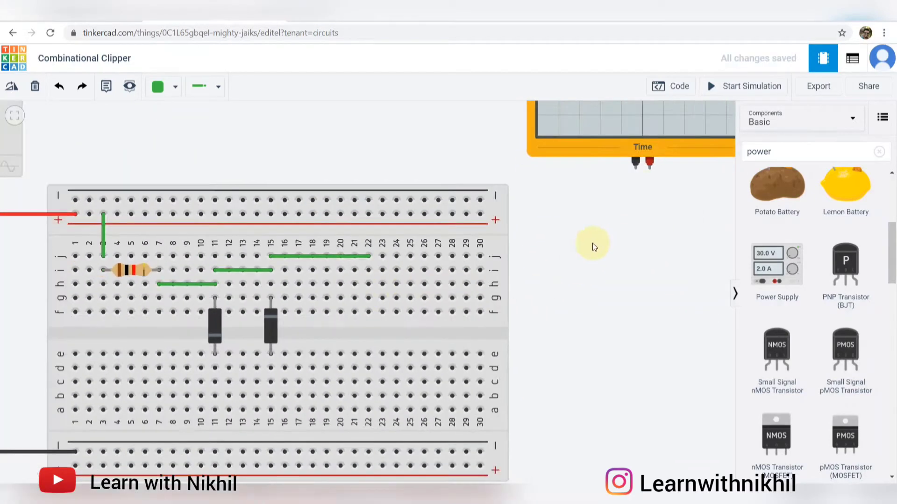
click(648, 167)
click(649, 265)
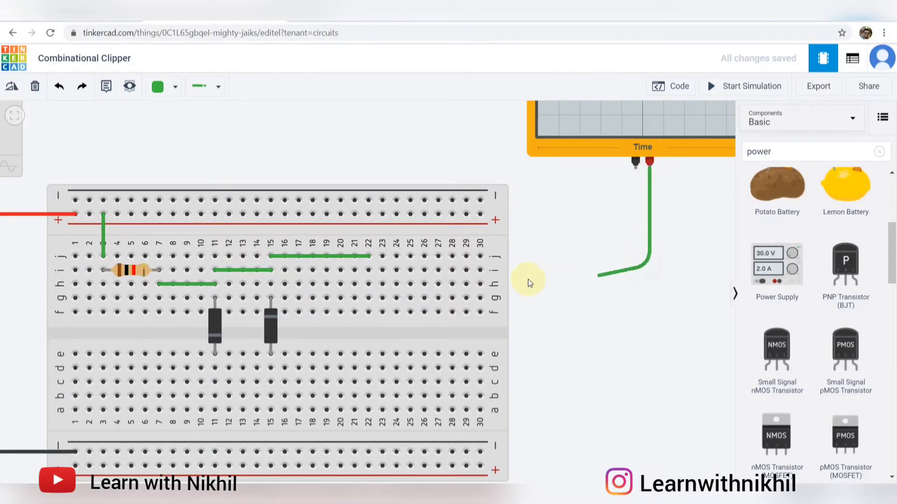
click(369, 270)
click(369, 269)
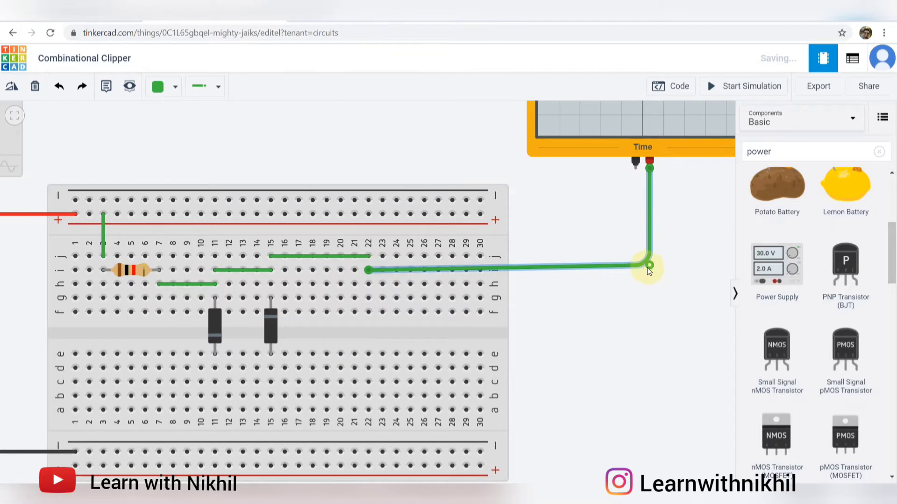
drag(646, 267, 649, 270)
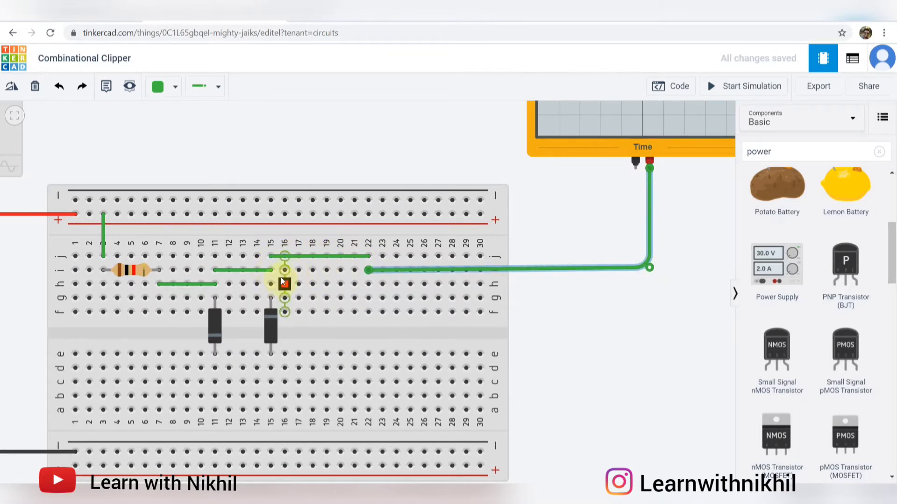
scroll(660, 357, down, 1)
scroll(659, 353, down, 2)
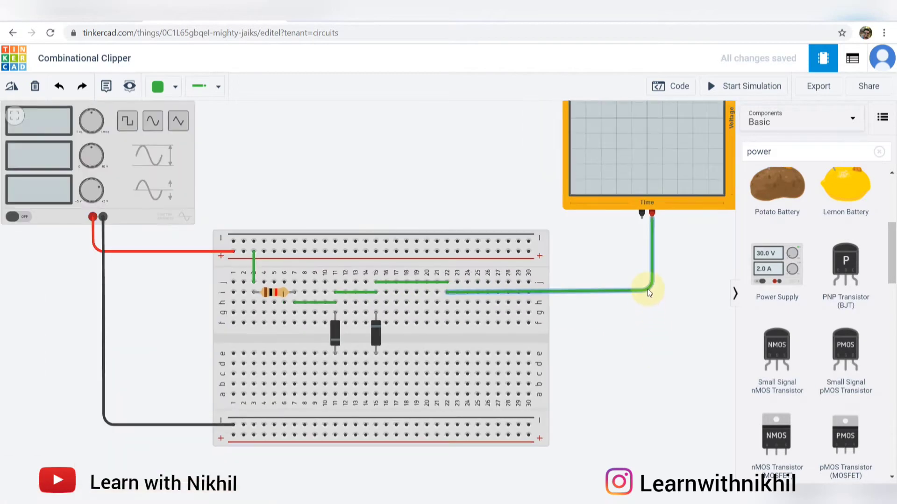
- Wire the oscilloscope's negative terminal to the lower negative rail below column 30 with one corner, and straighten the wire at that corner
drag(652, 290, 652, 292)
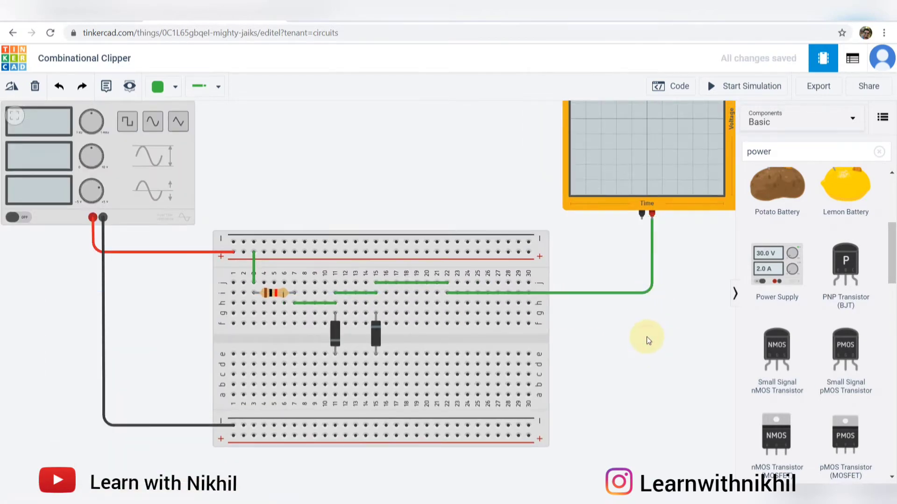
scroll(646, 338, down, 1)
click(643, 241)
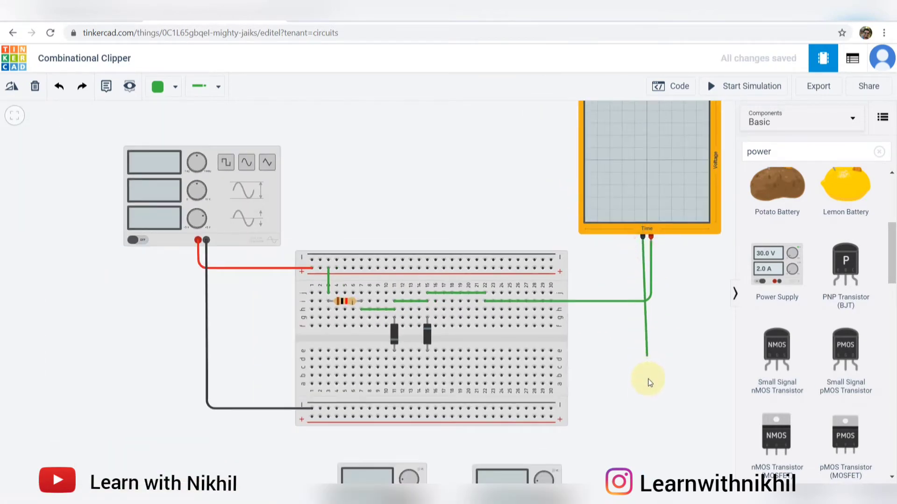
click(639, 407)
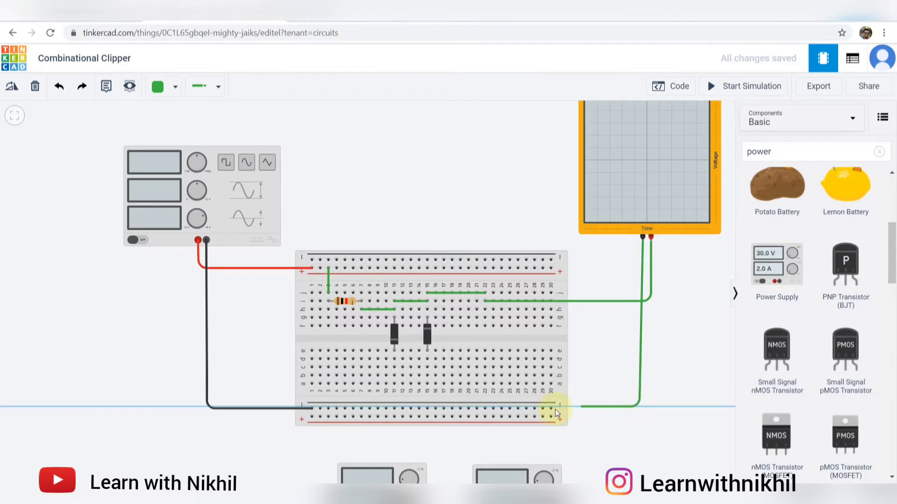
click(551, 409)
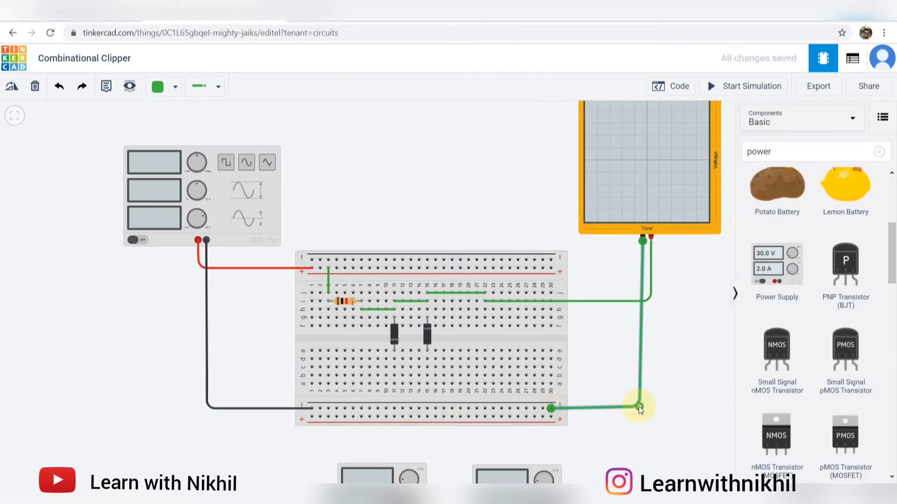
drag(638, 407, 644, 408)
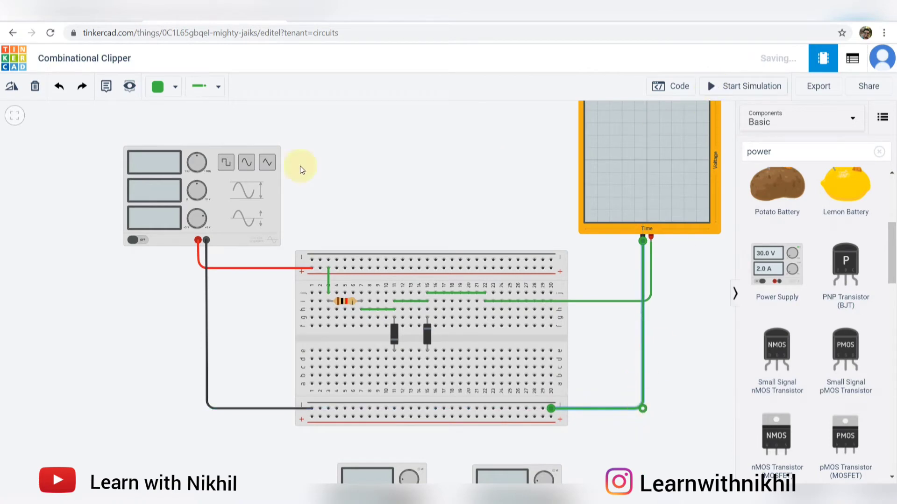
- Color the oscilloscope's negative wire black and set the color for new wires to red
click(171, 88)
click(186, 124)
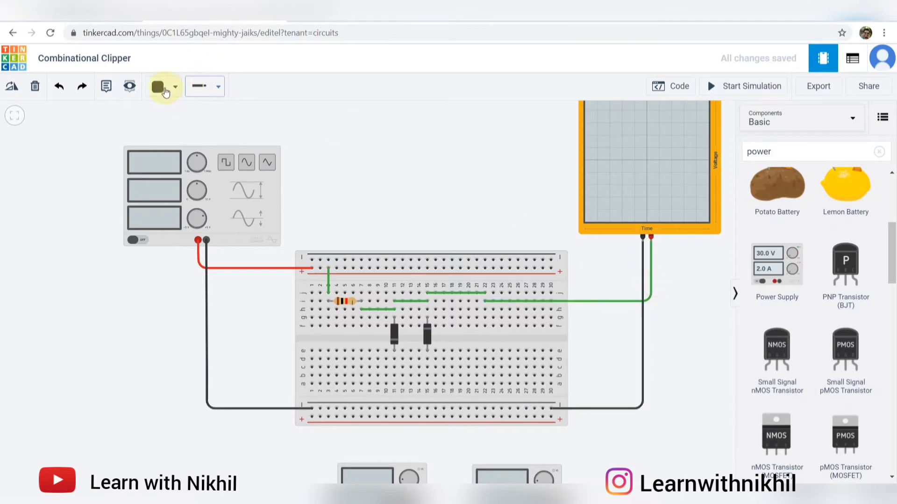
click(171, 87)
click(187, 142)
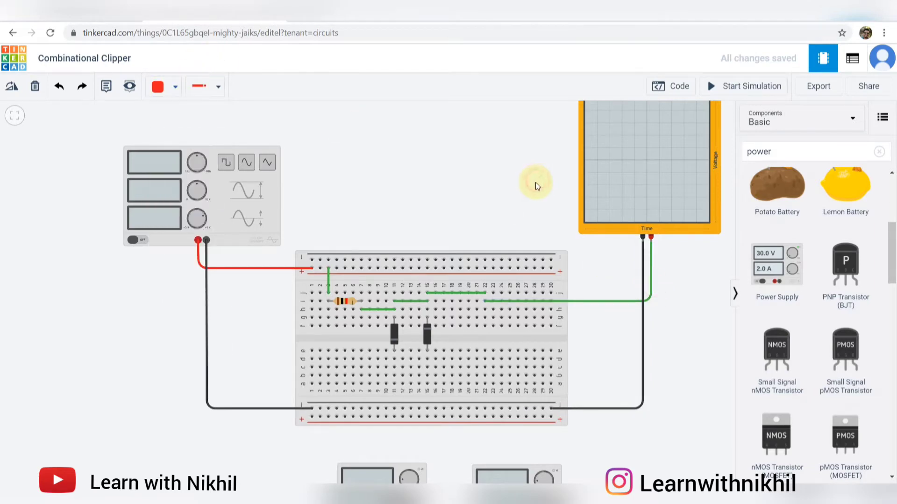
- Check the circuit diagram for the V1 and V2 connections and move both power supplies side by side just below the breadboard
scroll(579, 380, up, 3)
drag(589, 380, 654, 323)
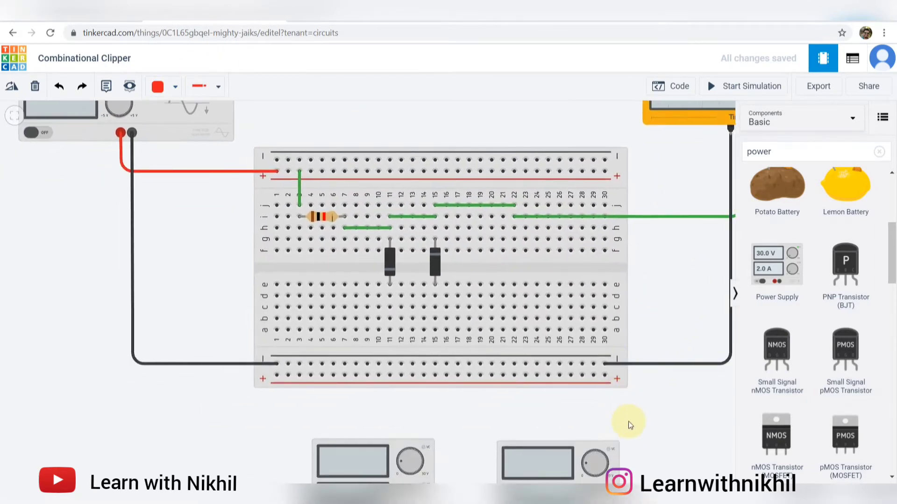
drag(637, 425, 668, 358)
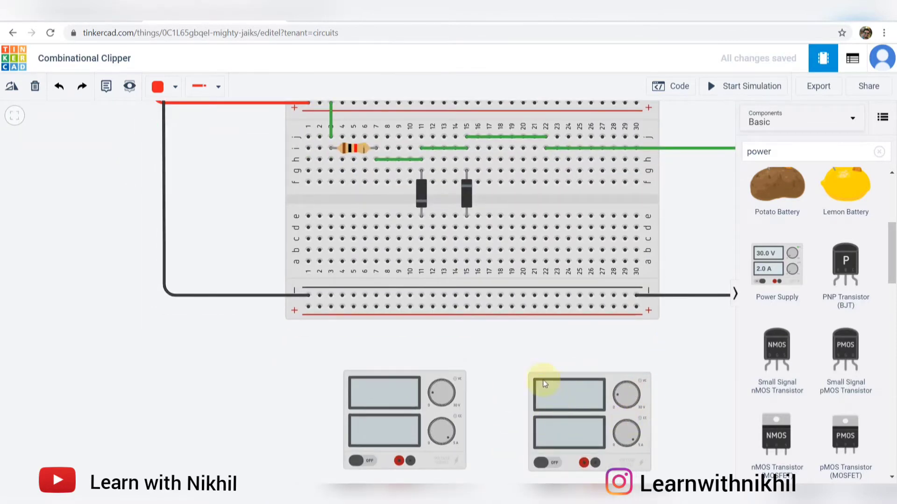
drag(532, 350, 536, 315)
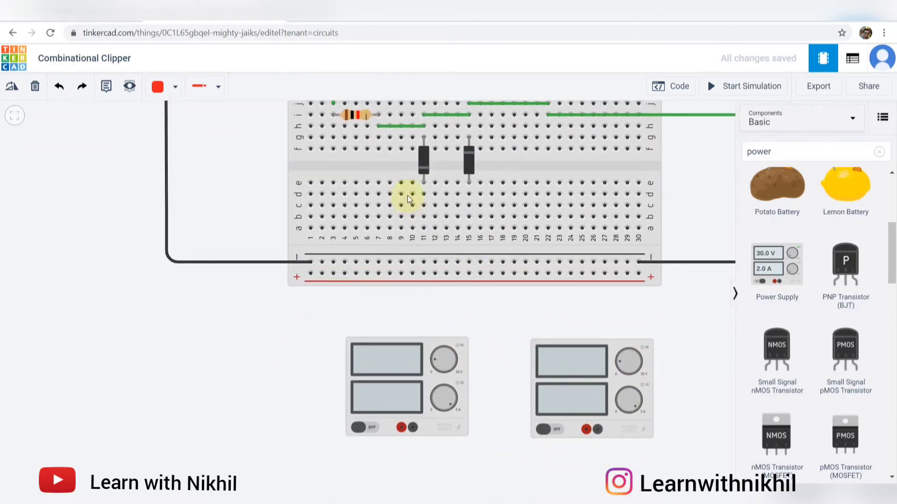
click(319, 497)
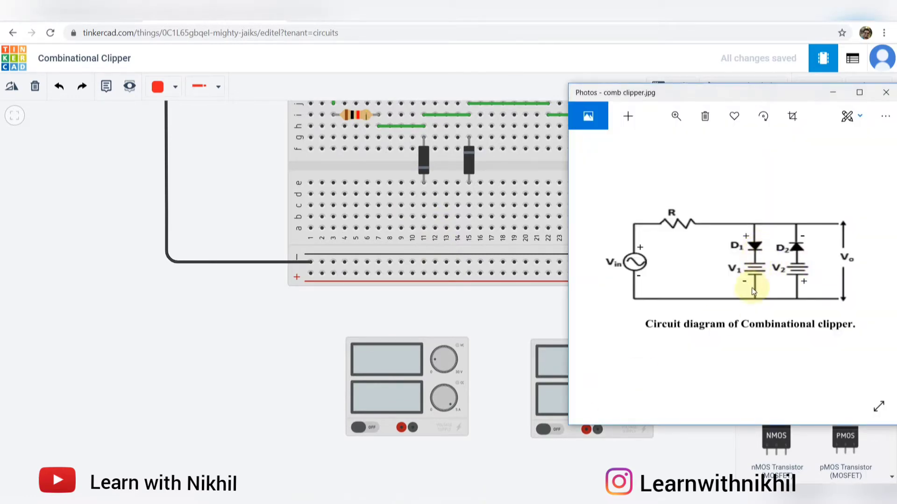
scroll(479, 363, down, 3)
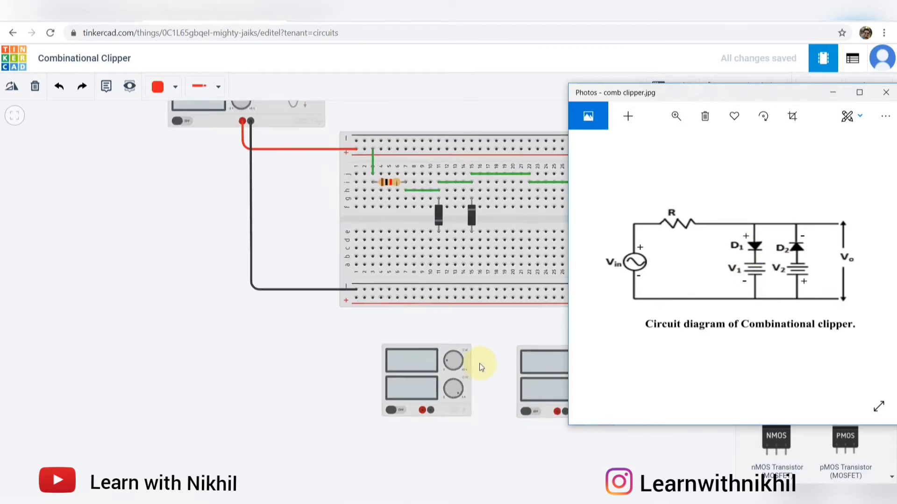
drag(486, 344, 500, 368)
drag(453, 385, 429, 358)
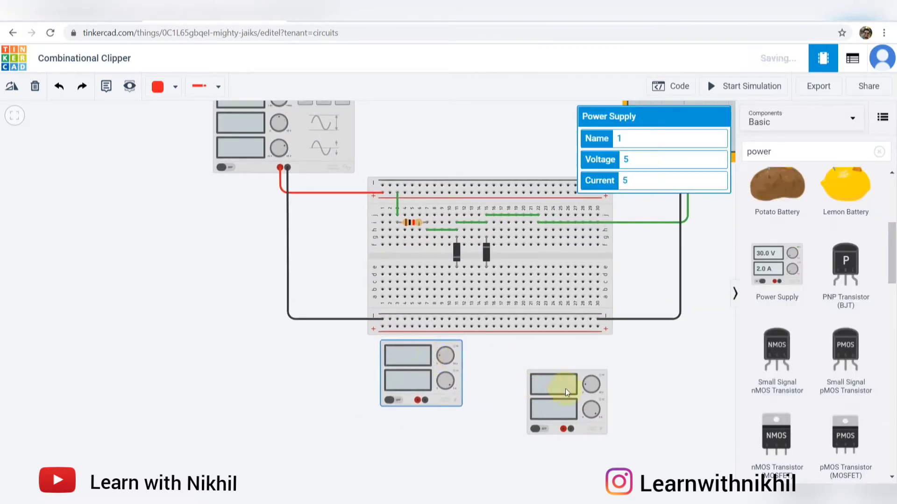
drag(565, 389, 534, 363)
drag(439, 363, 455, 360)
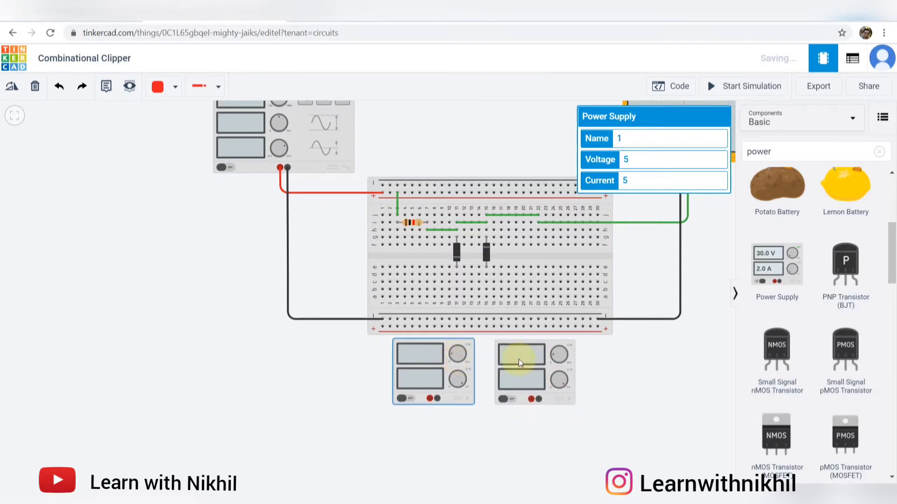
drag(552, 358, 563, 359)
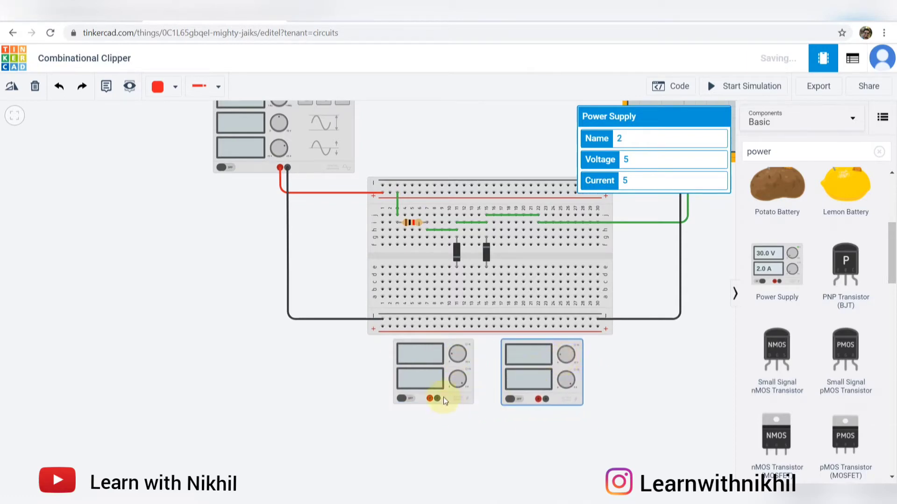
- Run a red wire from the first power supply's positive terminal around its side to hole a11 below the first diode, using four corners
scroll(441, 395, up, 5)
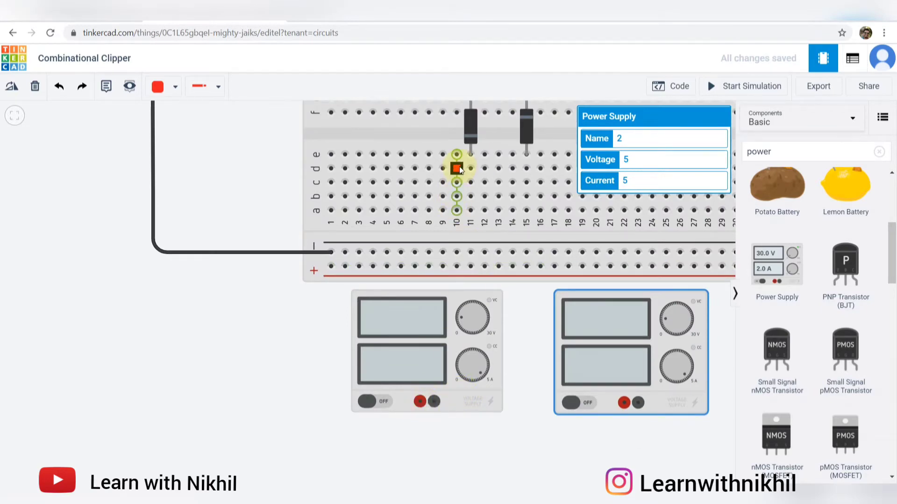
click(421, 405)
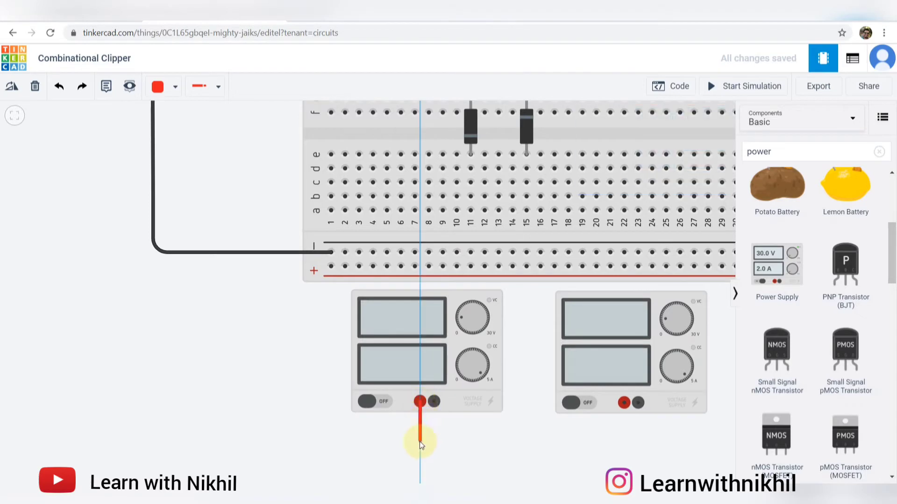
click(419, 442)
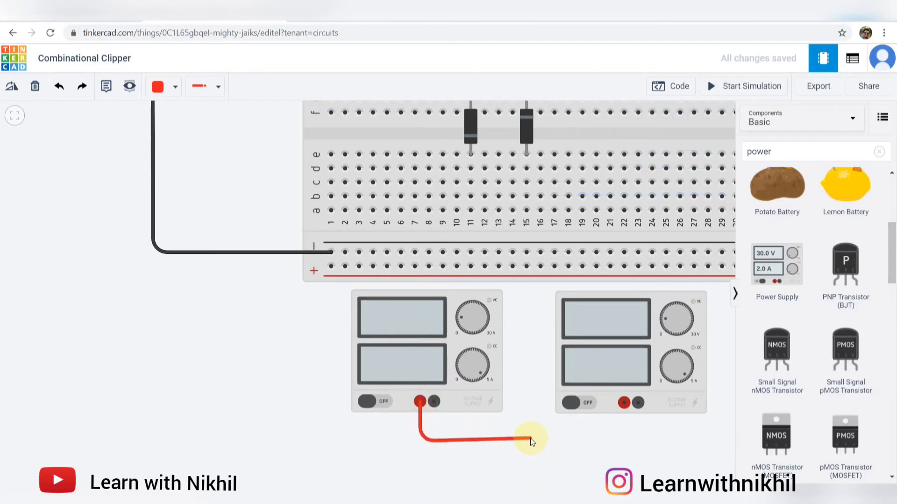
click(522, 440)
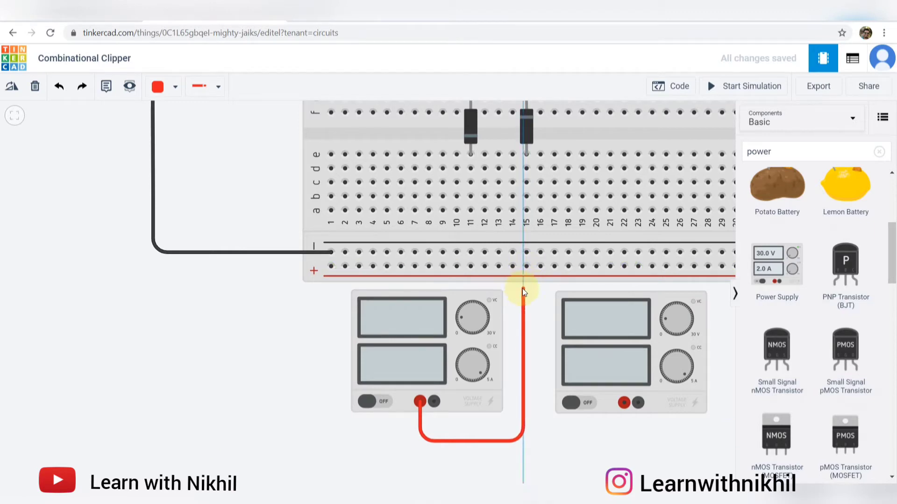
click(523, 287)
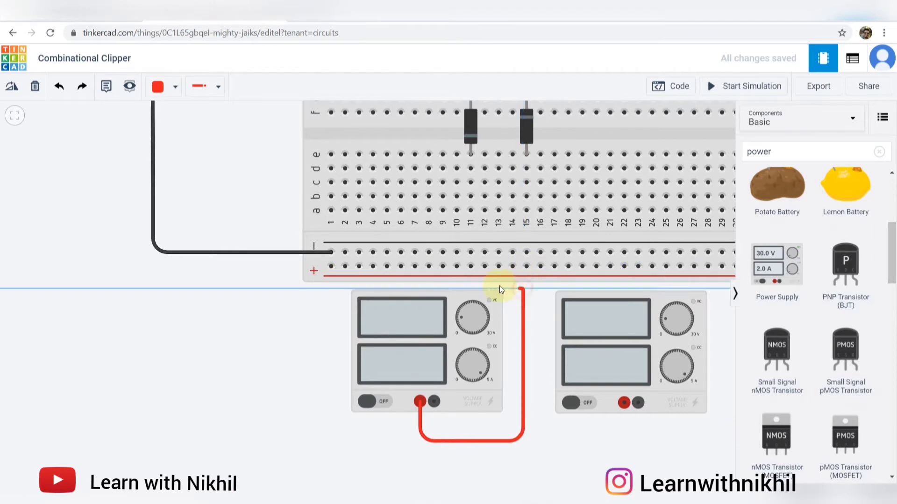
click(470, 287)
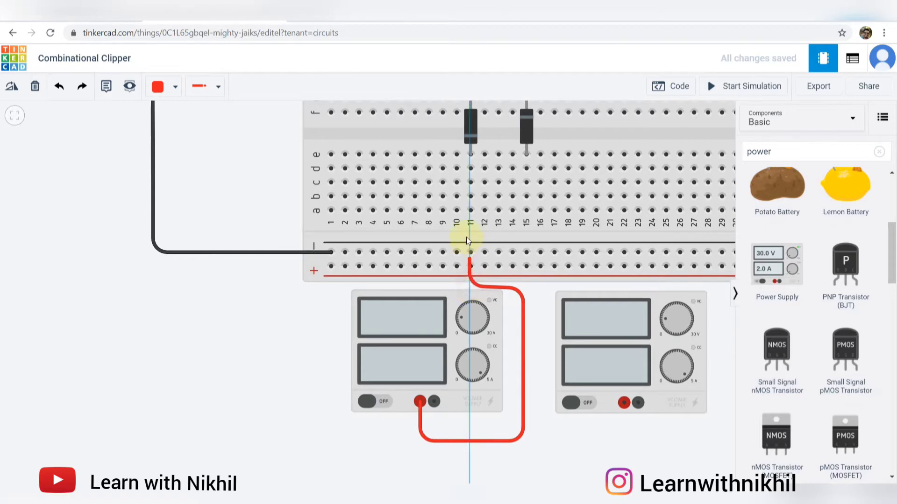
click(470, 210)
- Move the first power supply slightly down and align the red wire's bend below column 11 so the wire runs straight
drag(487, 322, 486, 333)
click(474, 285)
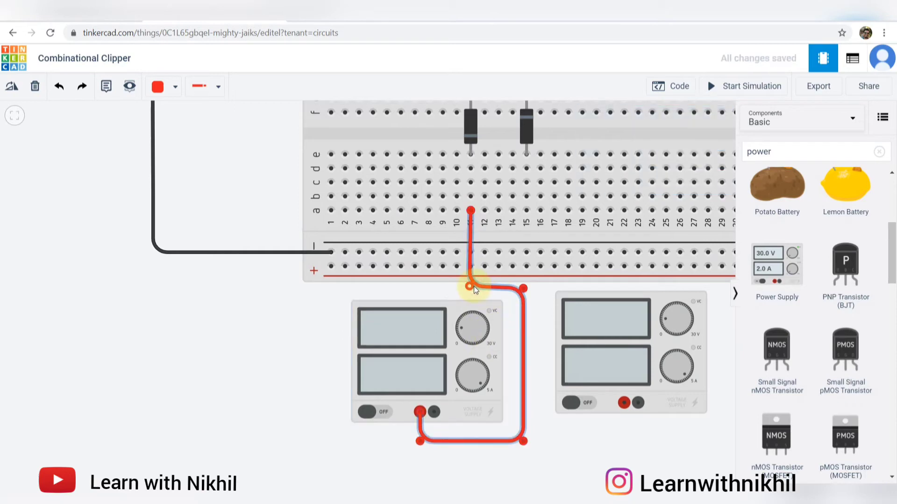
drag(470, 287, 470, 289)
click(540, 333)
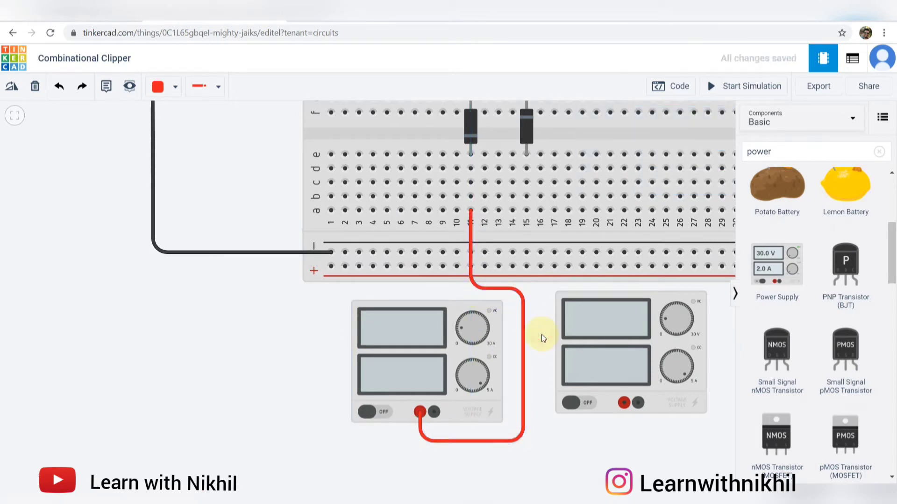
- Wire the first power supply's negative terminal to the lower negative rail below column 2 with two corners, and straighten the wire
click(434, 413)
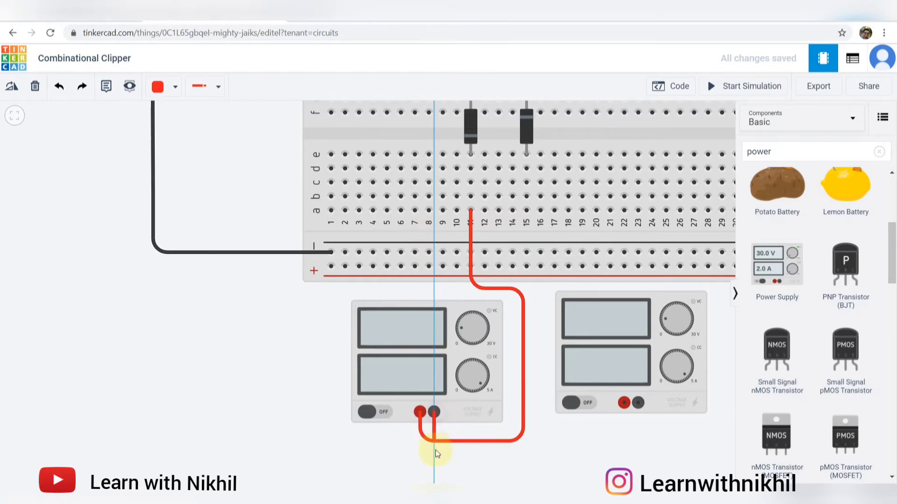
click(435, 456)
click(336, 455)
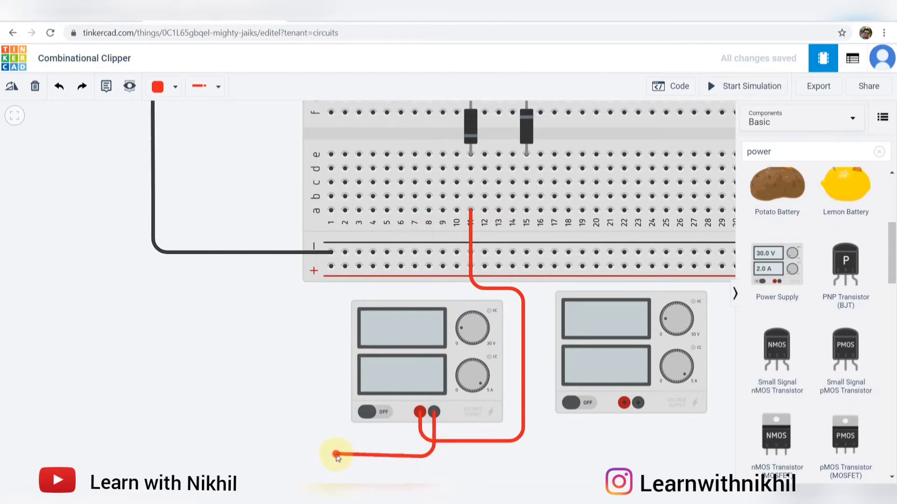
click(345, 252)
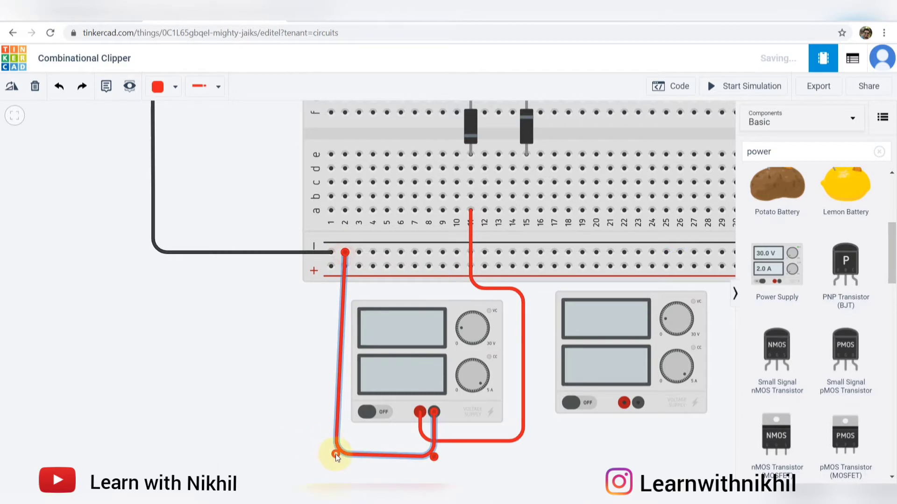
drag(336, 454, 345, 456)
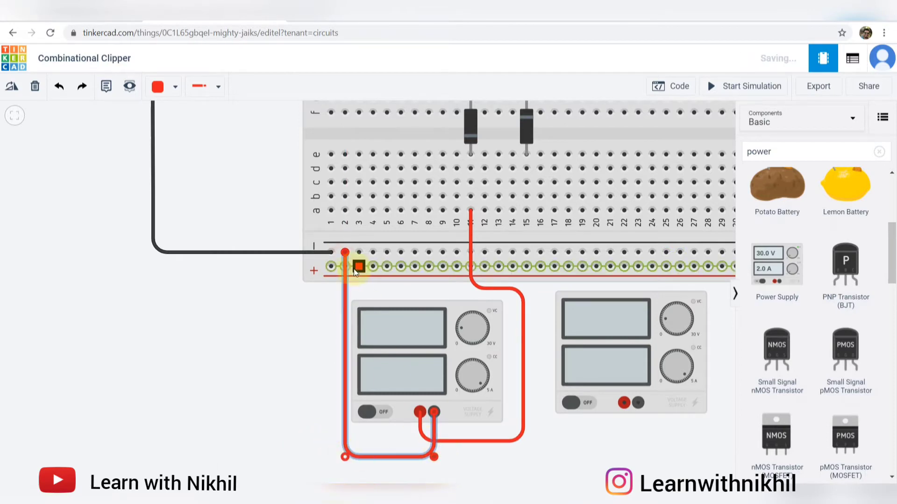
- Color the first power supply's negative wire black and its positive wire green
click(173, 88)
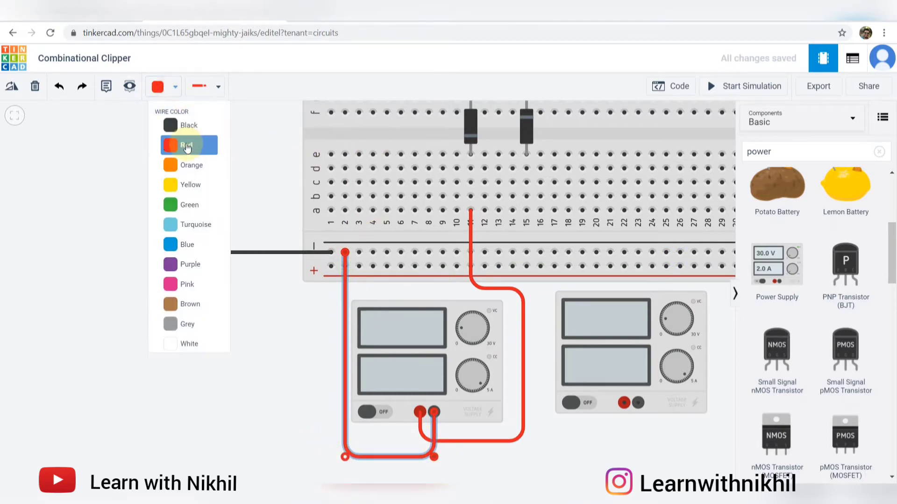
click(189, 125)
click(509, 440)
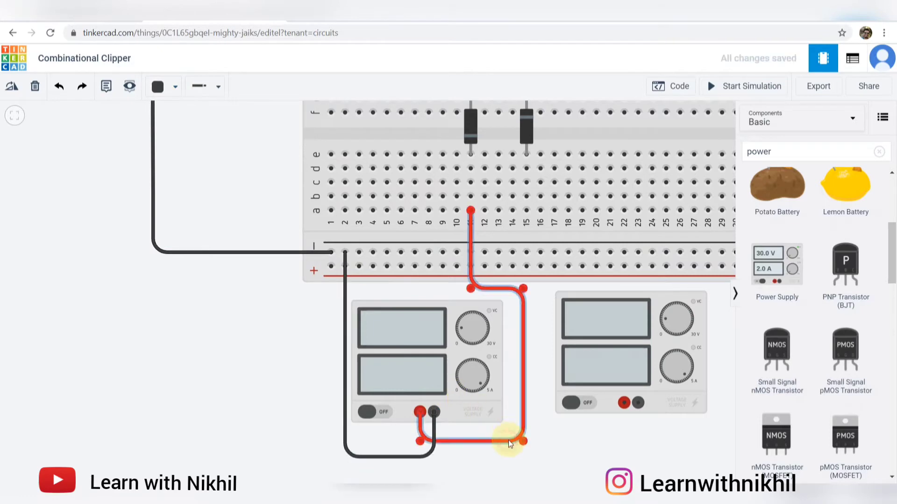
click(175, 87)
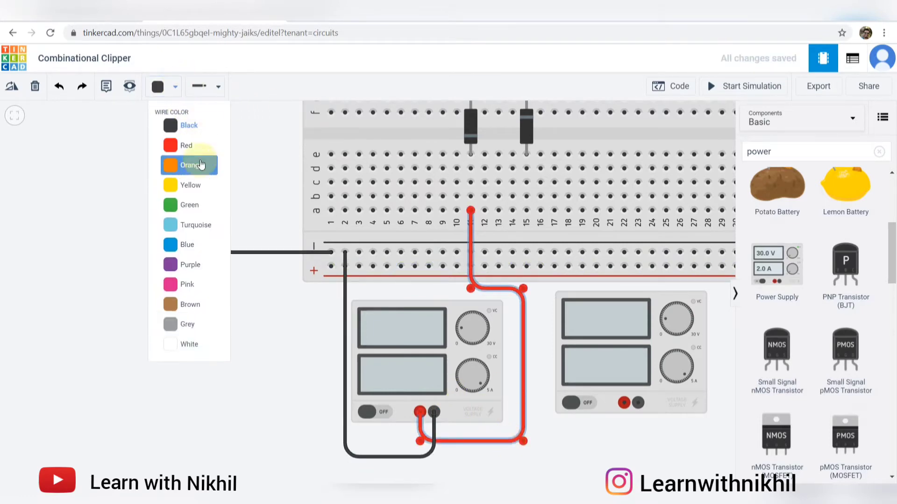
click(215, 204)
- Wire the second power supply's negative terminal to hole a15 below the second diode, using two corners
scroll(615, 453, down, 1)
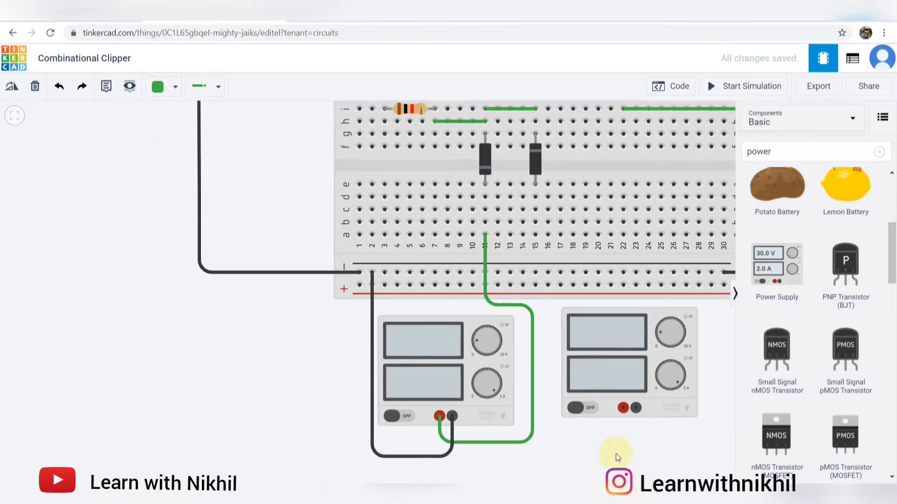
drag(616, 453, 453, 424)
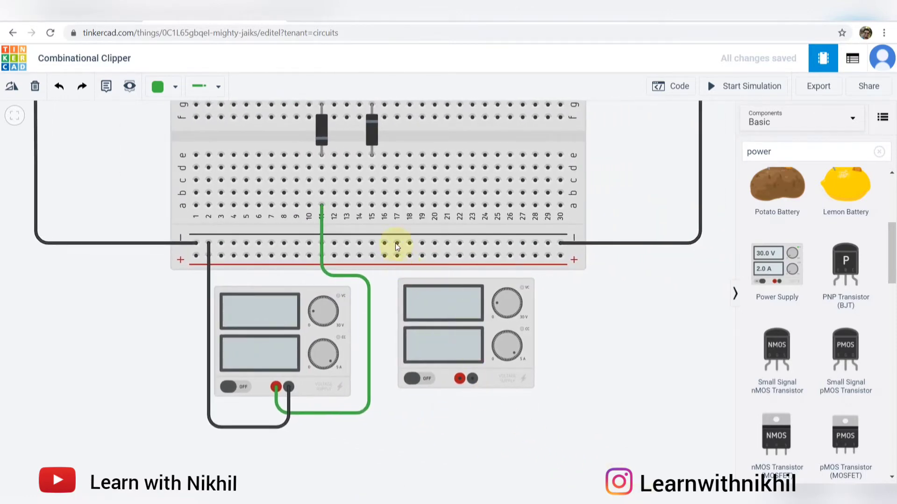
key(alt+Tab)
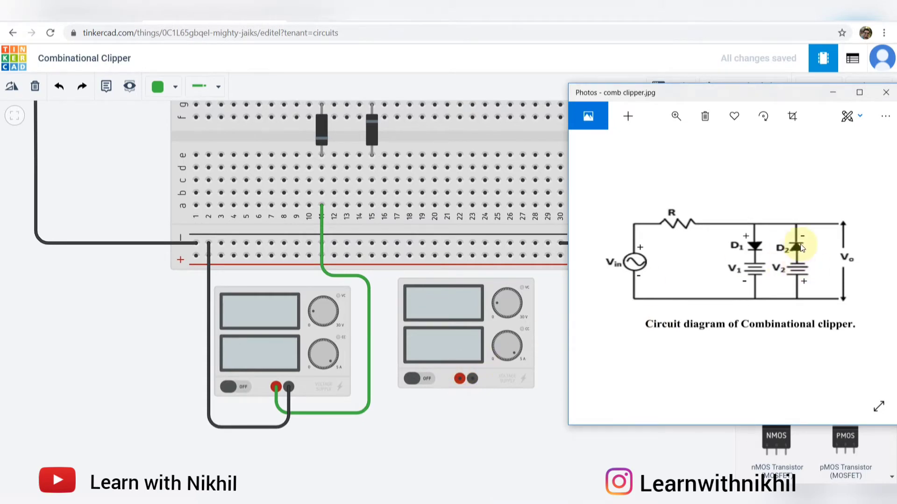
click(472, 378)
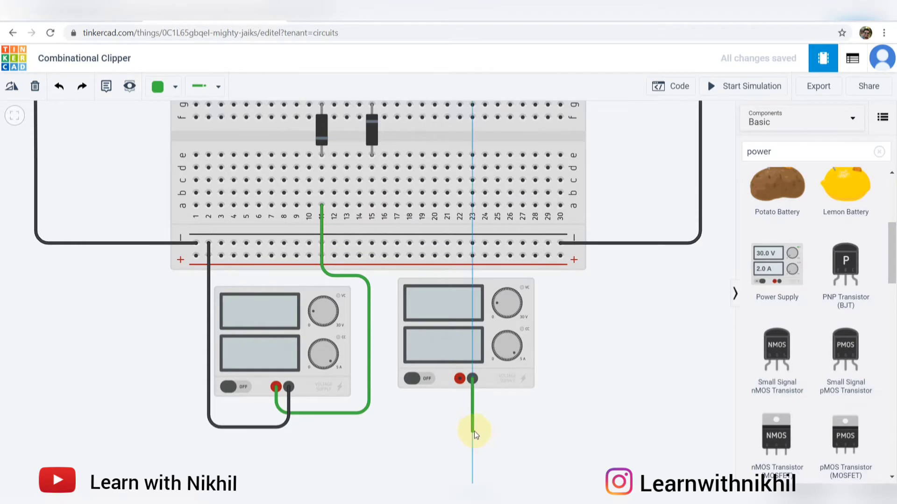
click(474, 431)
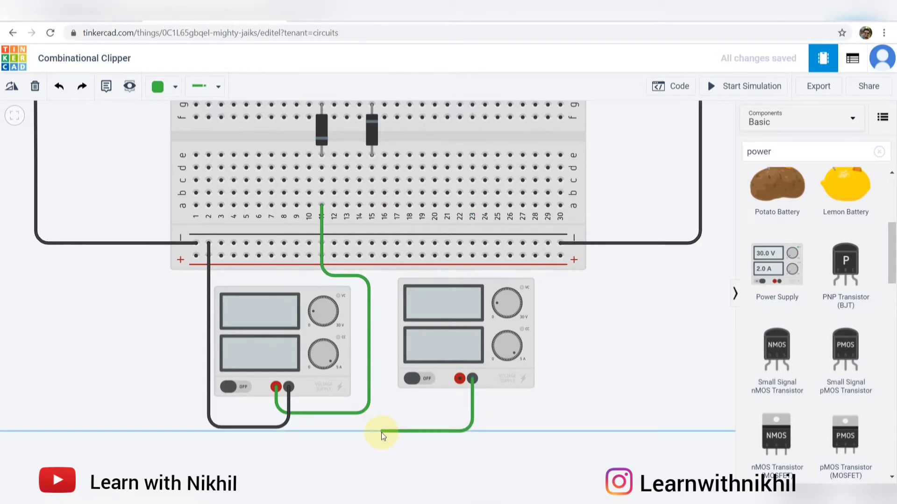
click(369, 433)
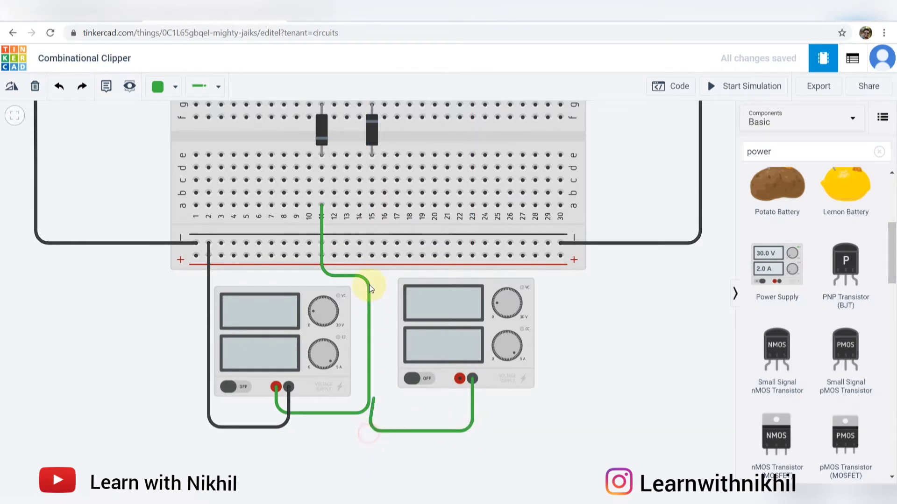
click(369, 206)
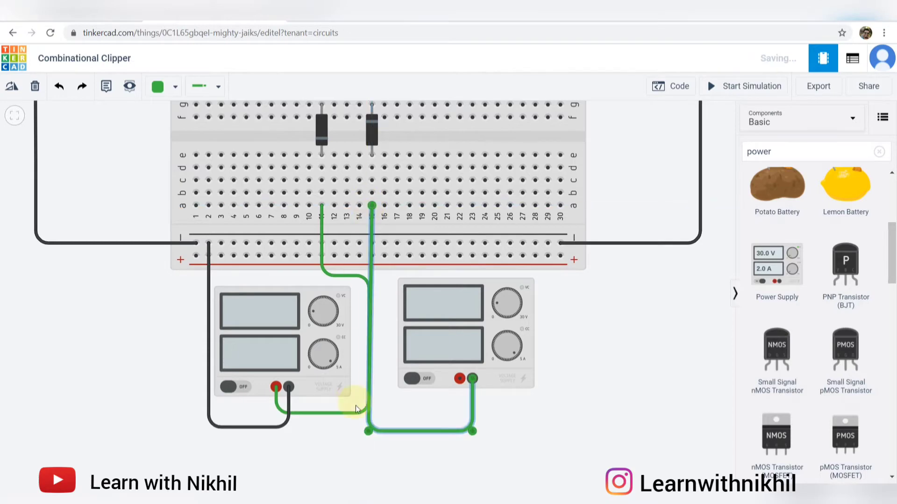
- Shift the second supply's negative wire bend slightly away from the first supply's green wire so the two wires are separated
click(376, 435)
drag(374, 429, 383, 430)
click(466, 404)
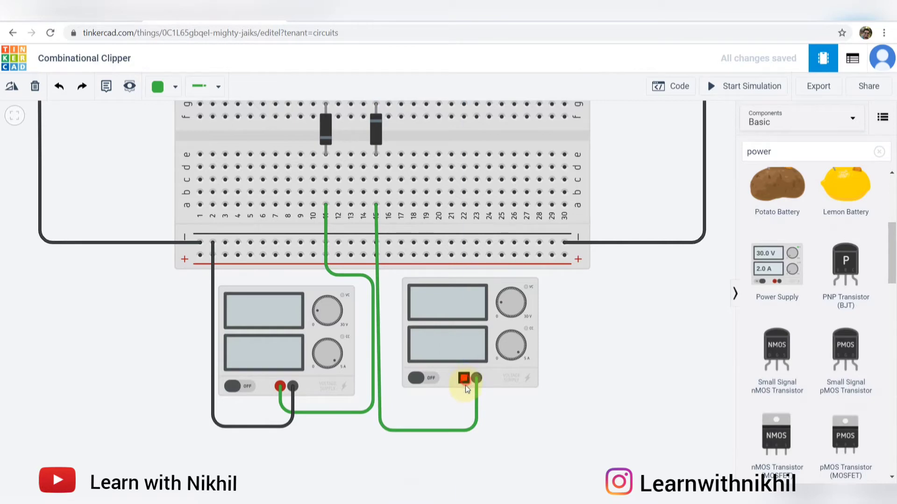
- Wire the second power supply's positive terminal to the lower negative rail below column 16, using two corners
click(464, 379)
click(463, 424)
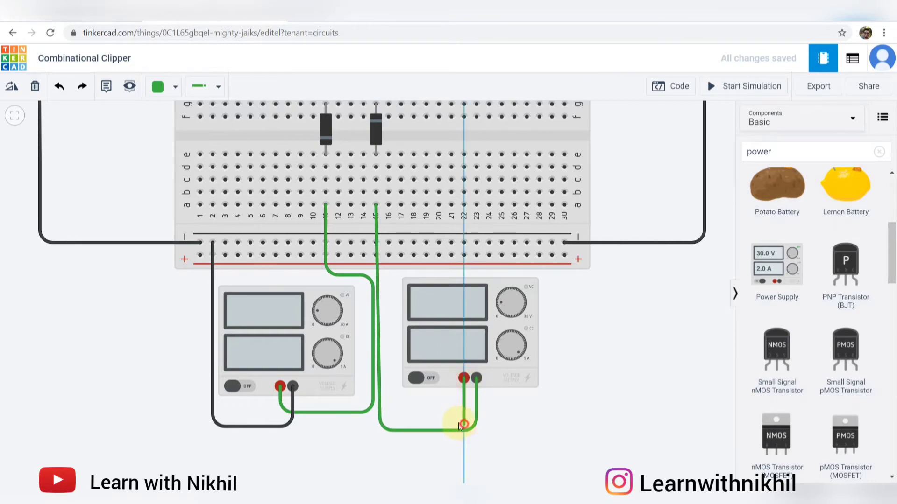
click(391, 424)
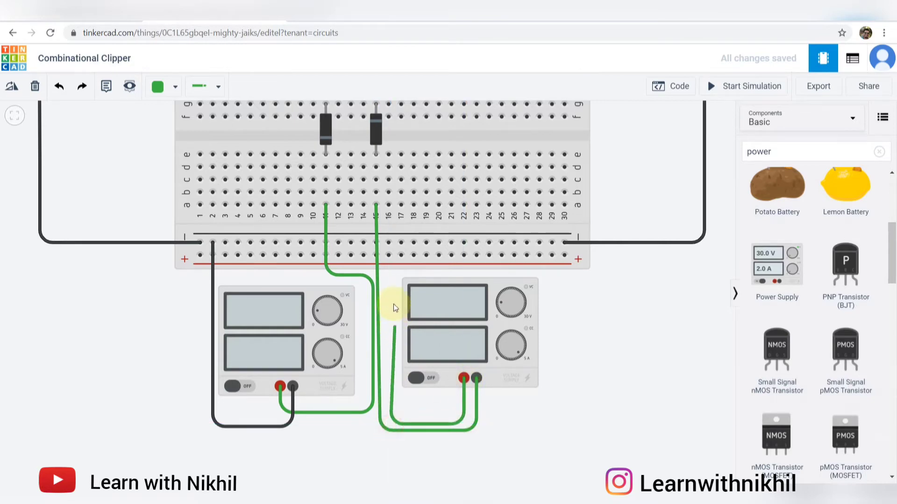
click(387, 242)
- Color the second power supply's negative wire black
click(378, 250)
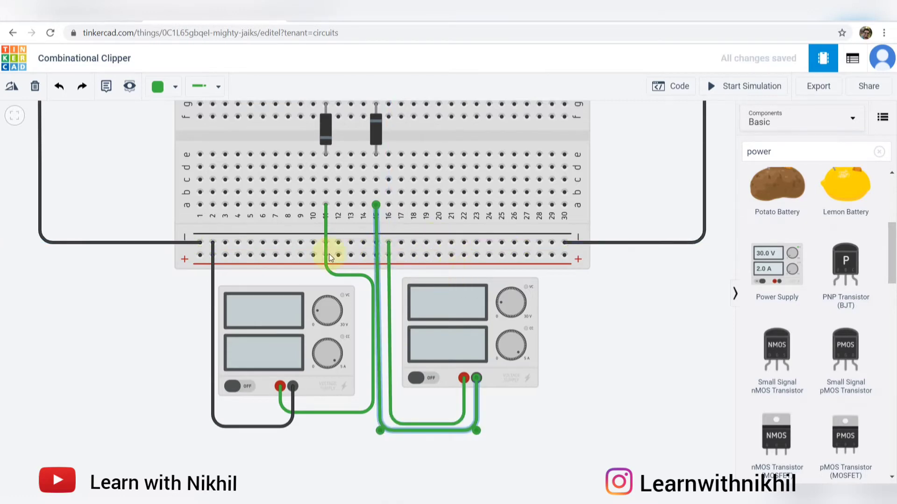
click(158, 87)
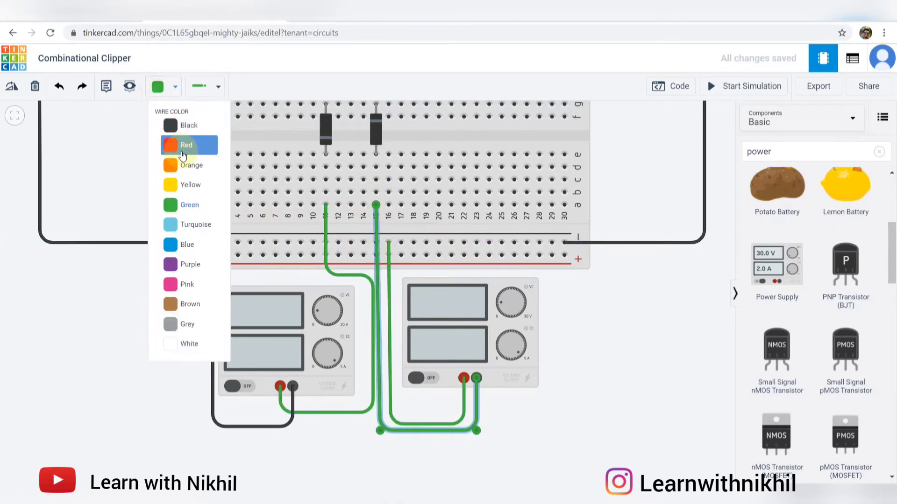
click(183, 126)
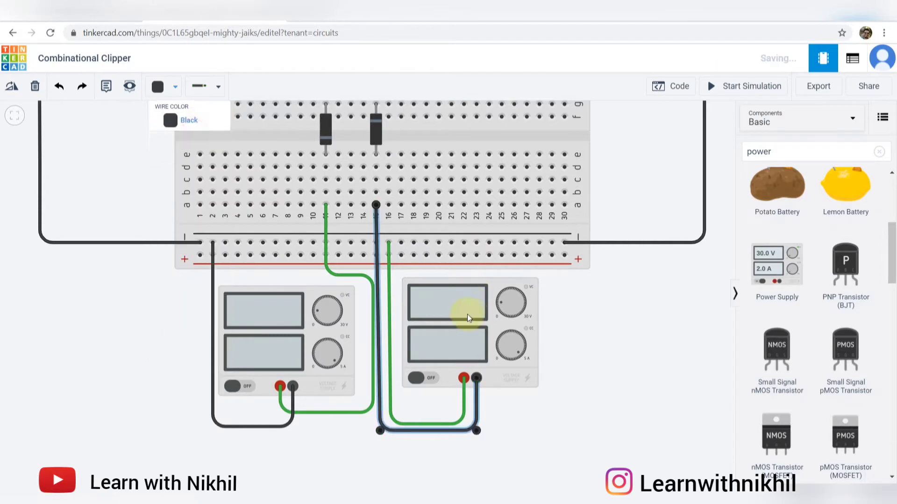
click(390, 341)
click(557, 420)
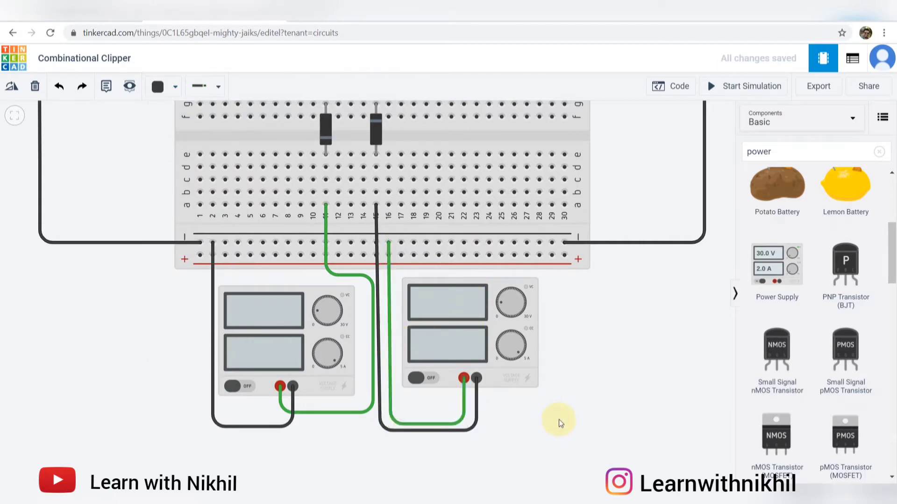
- Check the wiring against the circuit diagram image and place a duplicate of the oscilloscope to the left of the function generator
key(alt+Tab)
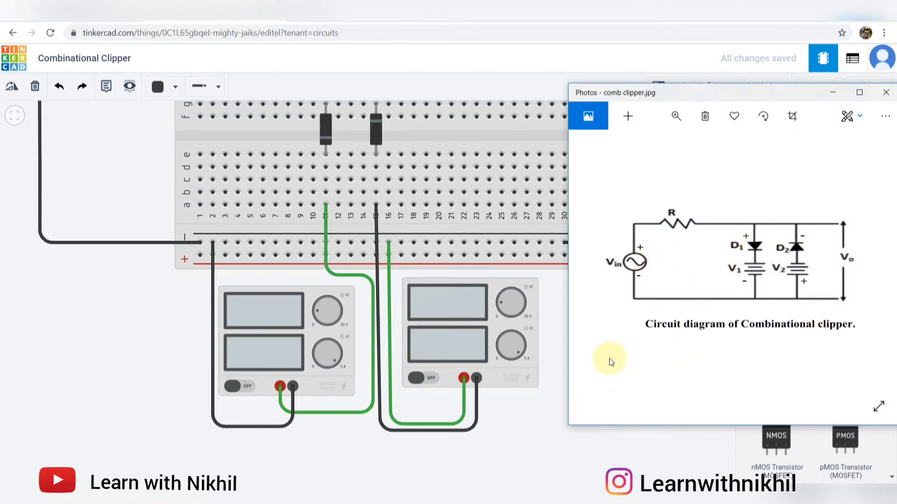
click(553, 450)
scroll(526, 414, down, 10)
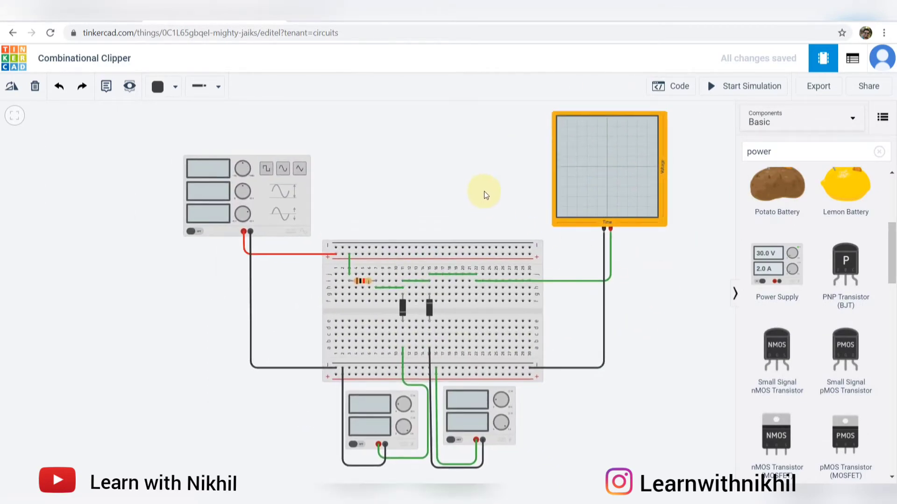
key(alt+Tab)
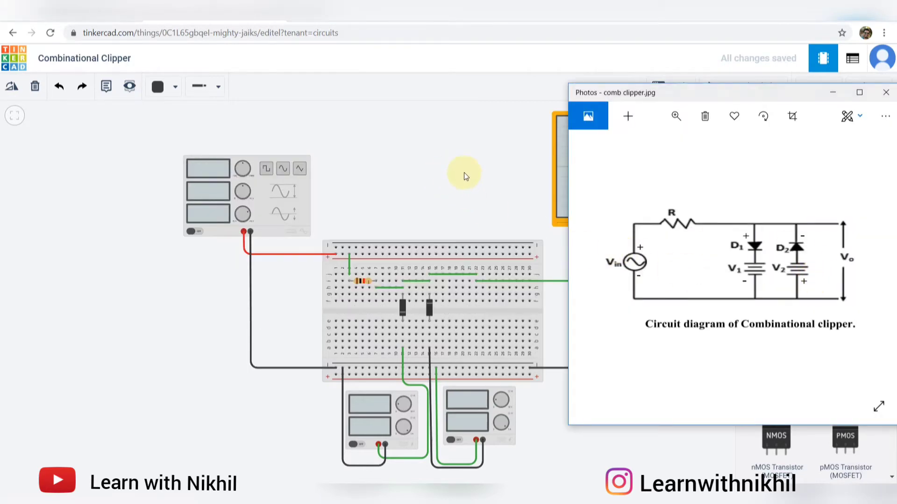
key(alt+Tab)
click(654, 168)
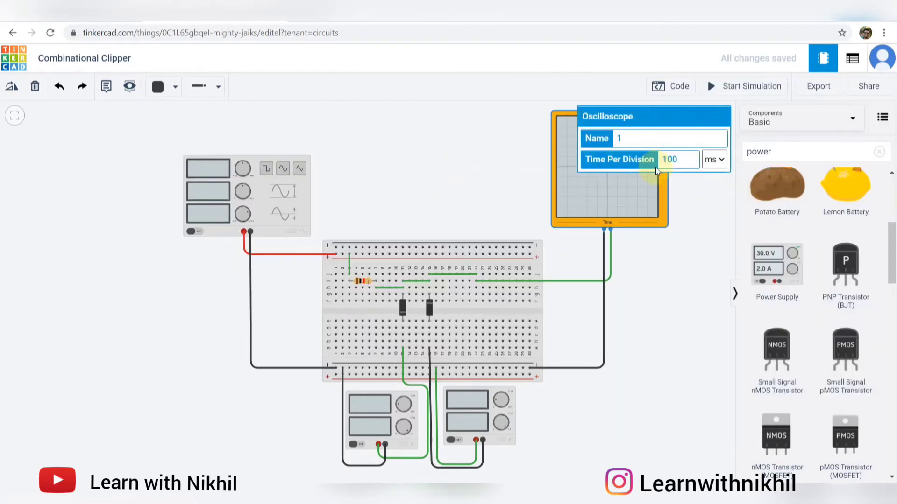
key(ctrl+d)
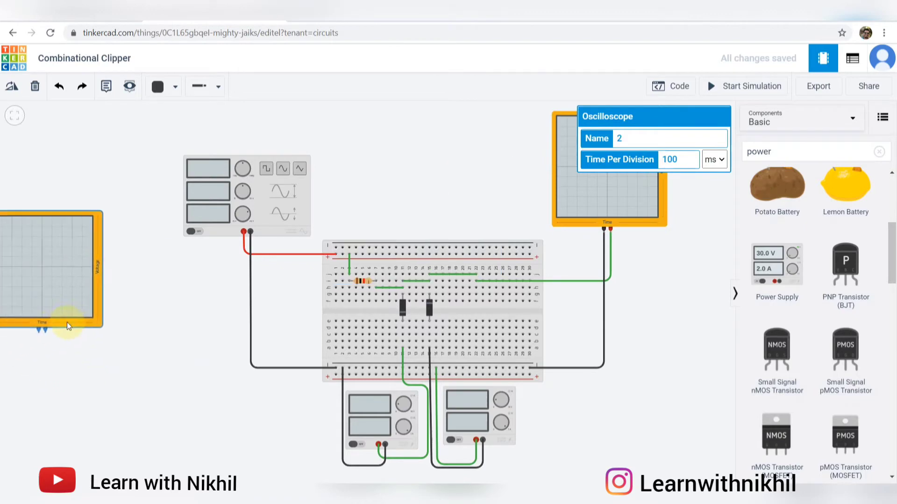
click(103, 270)
scroll(129, 316, up, 3)
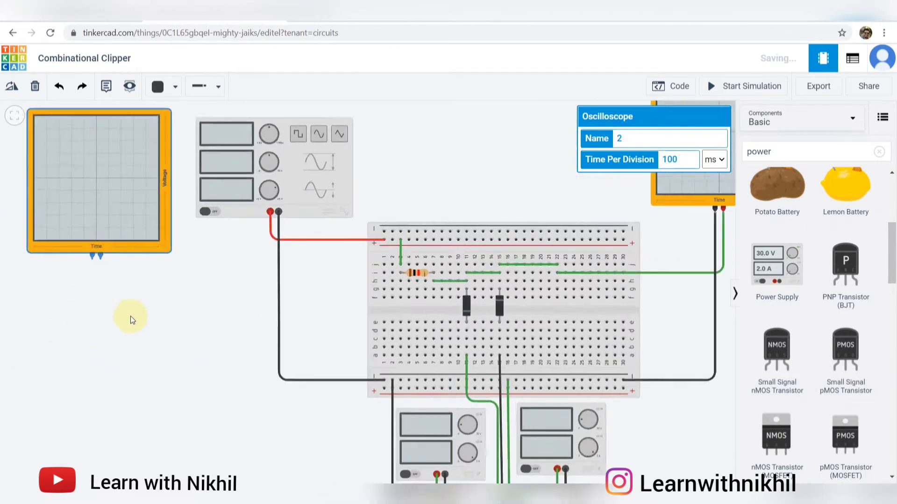
drag(145, 310, 239, 380)
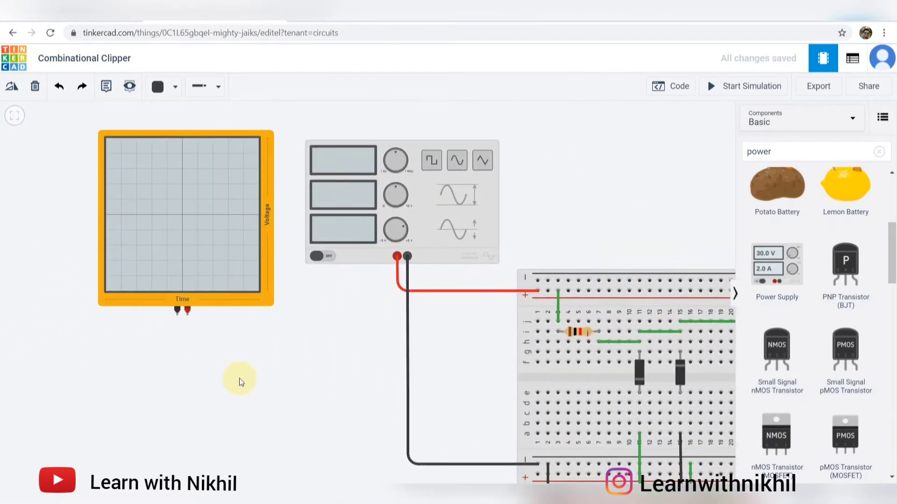
- Wire the function generator's positive terminal to the new oscilloscope's positive terminal with two corners, and color the wire red
click(398, 257)
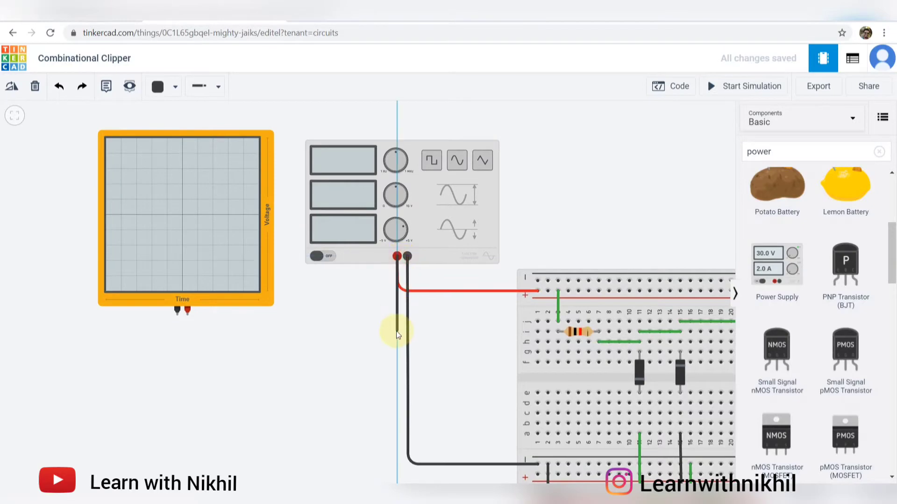
click(397, 331)
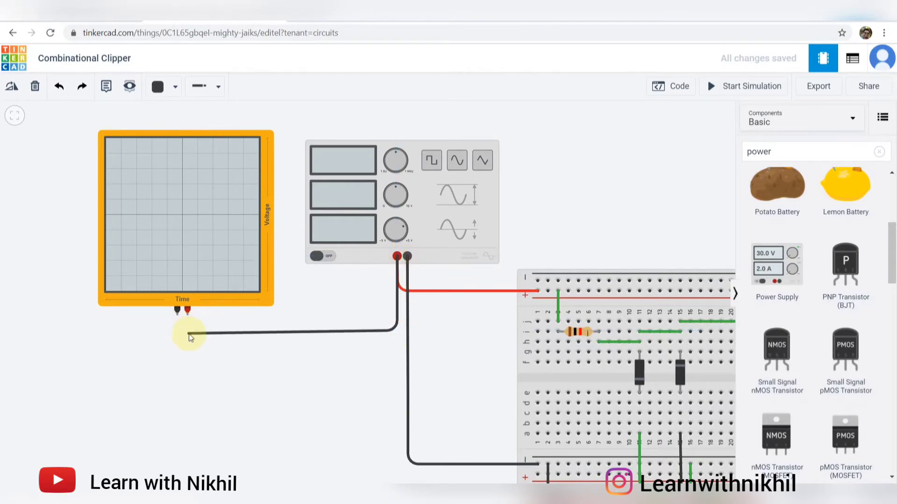
click(187, 334)
click(186, 314)
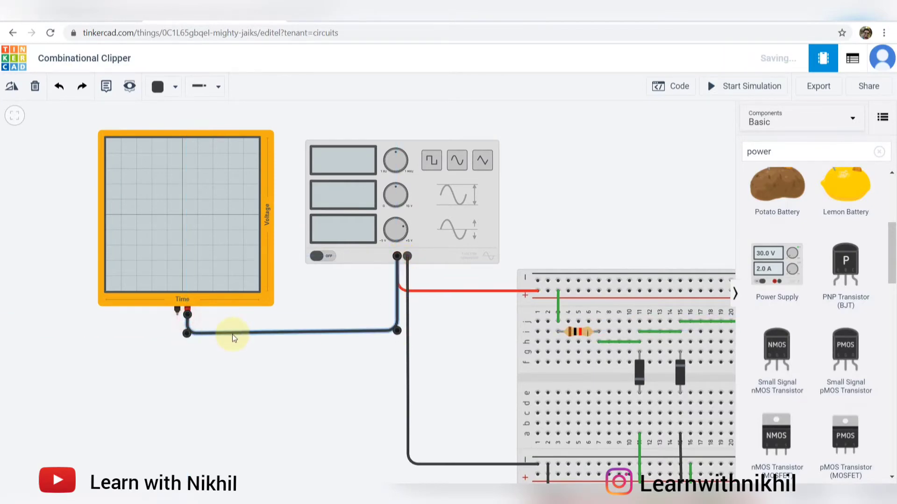
click(158, 87)
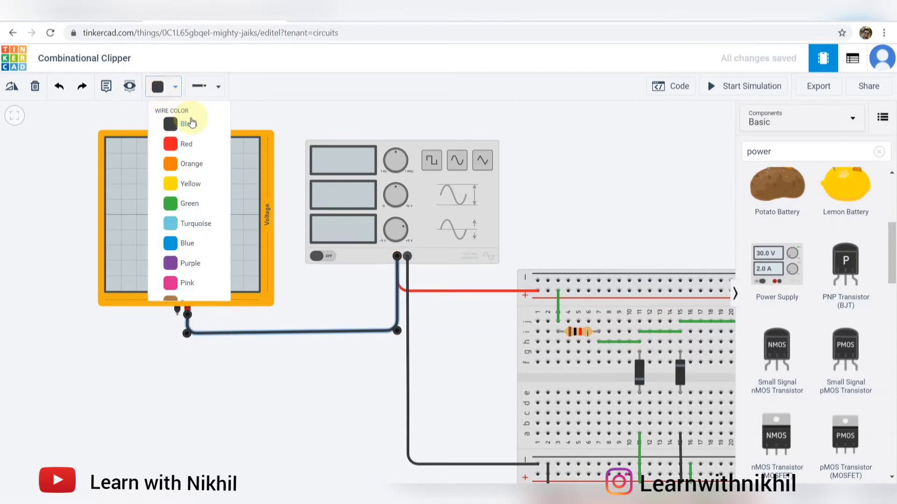
click(196, 143)
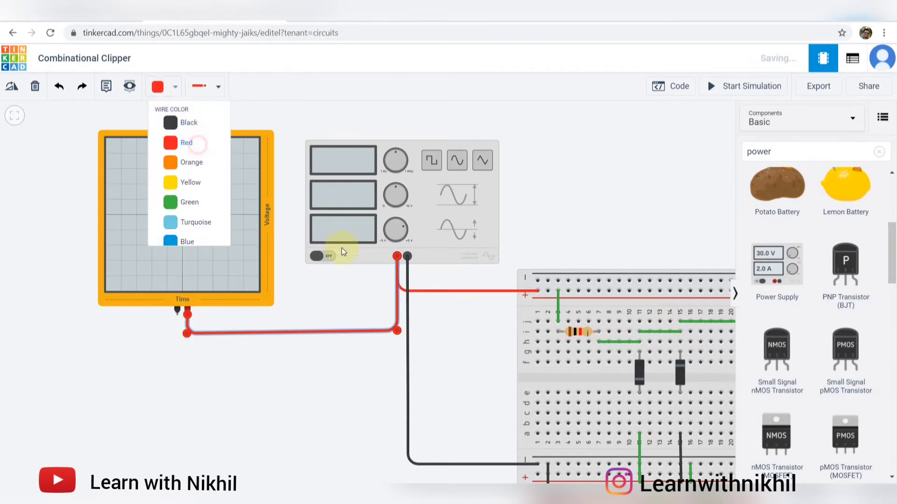
- Wire the new oscilloscope's negative terminal to the function generator's negative terminal with two corners, and color the wire black
click(407, 270)
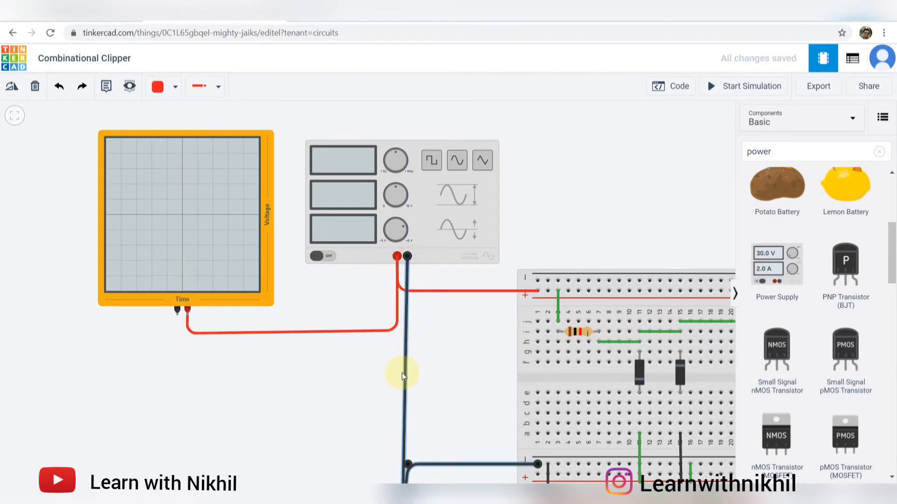
click(434, 378)
click(177, 314)
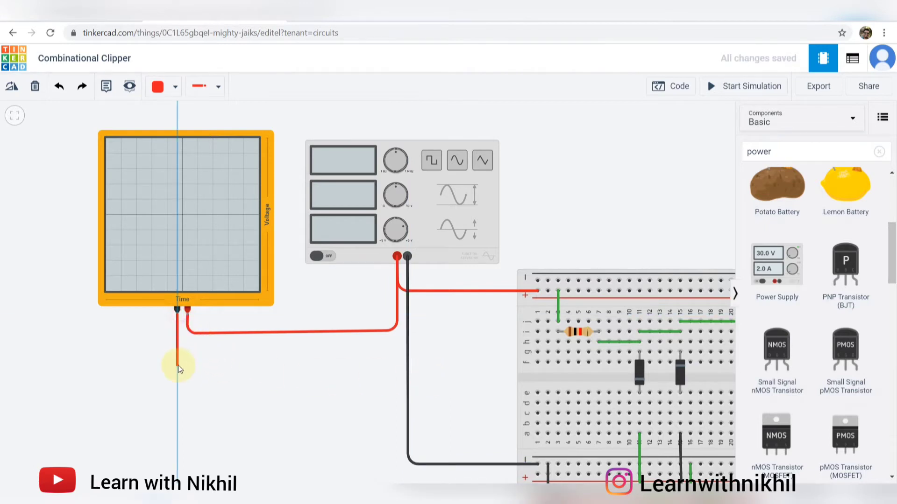
click(178, 365)
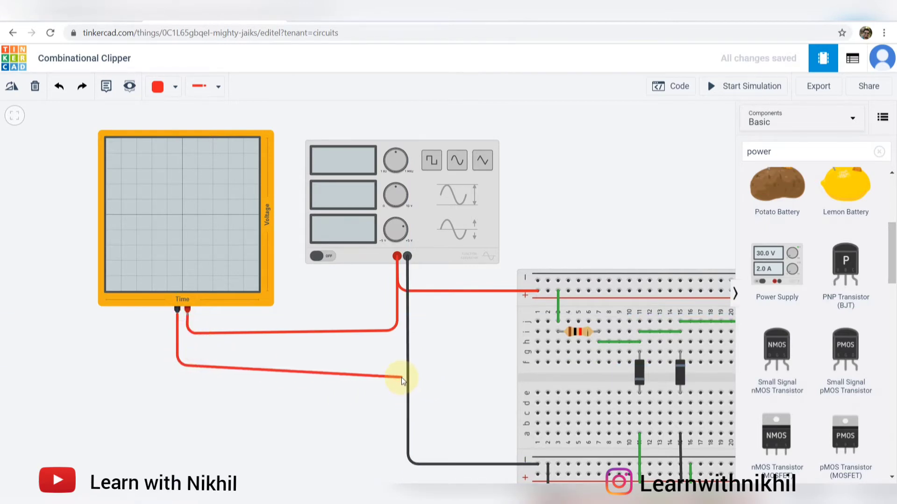
click(402, 367)
click(406, 256)
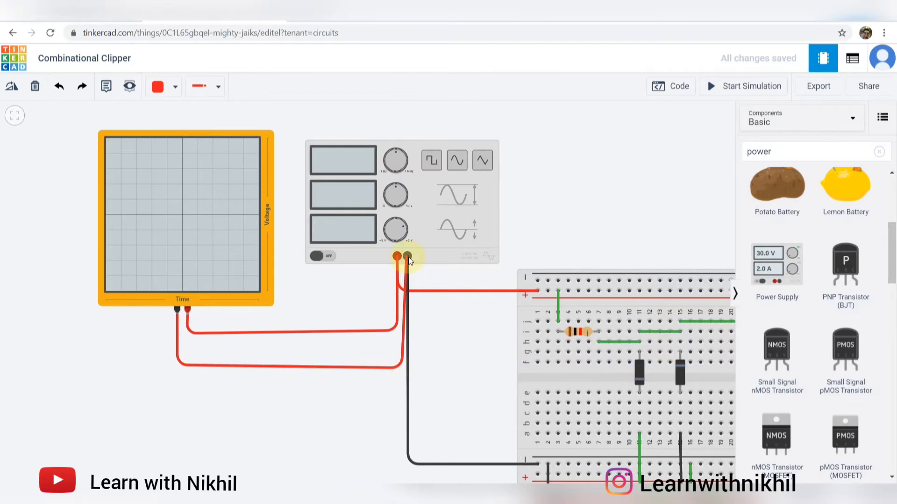
scroll(408, 257, up, 5)
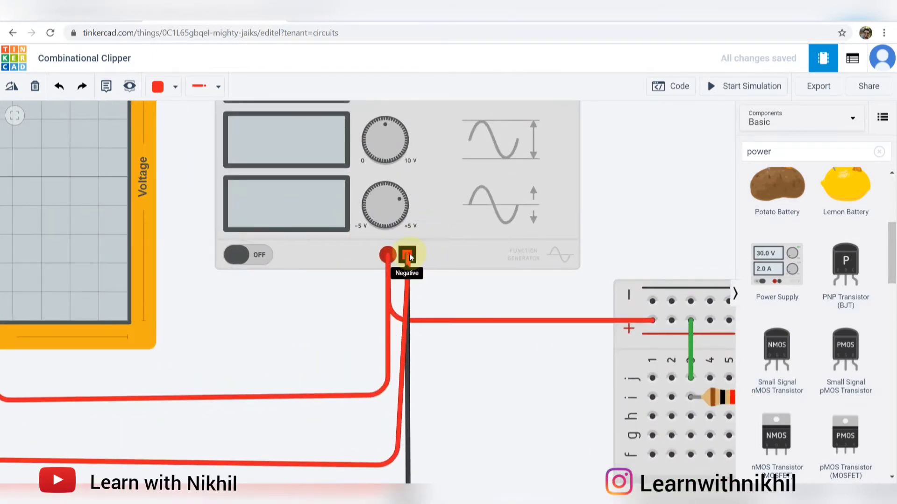
scroll(397, 351, down, 3)
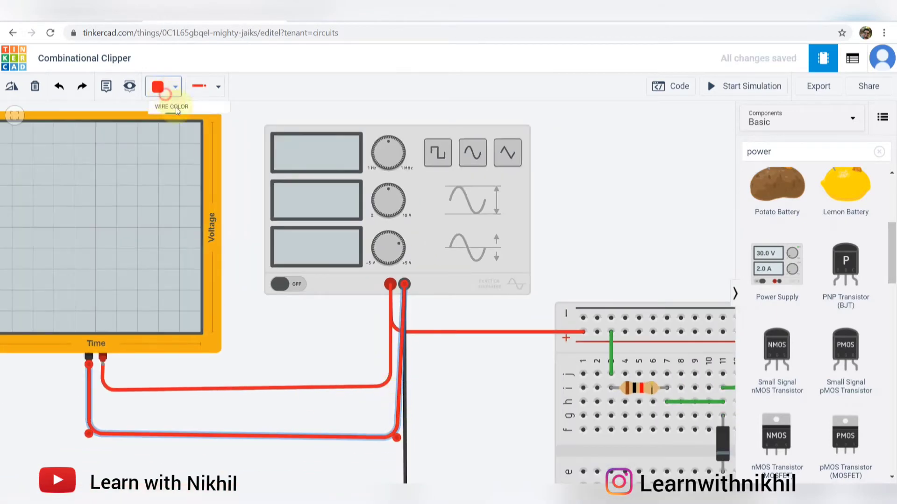
click(176, 89)
click(200, 124)
click(469, 385)
- Set the function generator's DC offset to 0 V and its function to Sine
scroll(468, 385, down, 4)
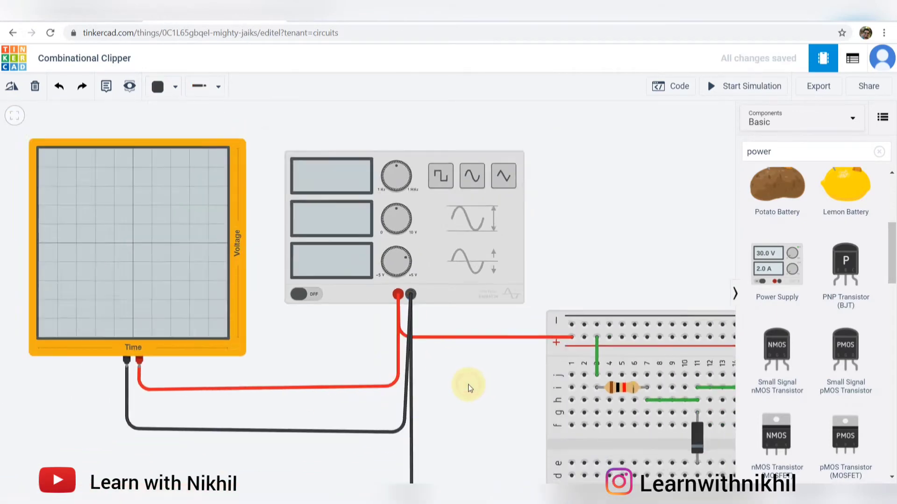
drag(563, 270, 427, 189)
click(374, 213)
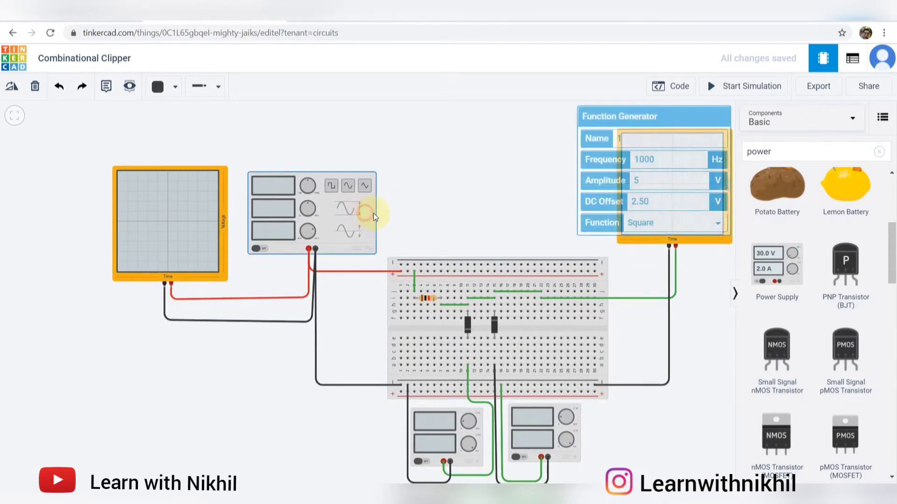
drag(671, 201, 585, 200)
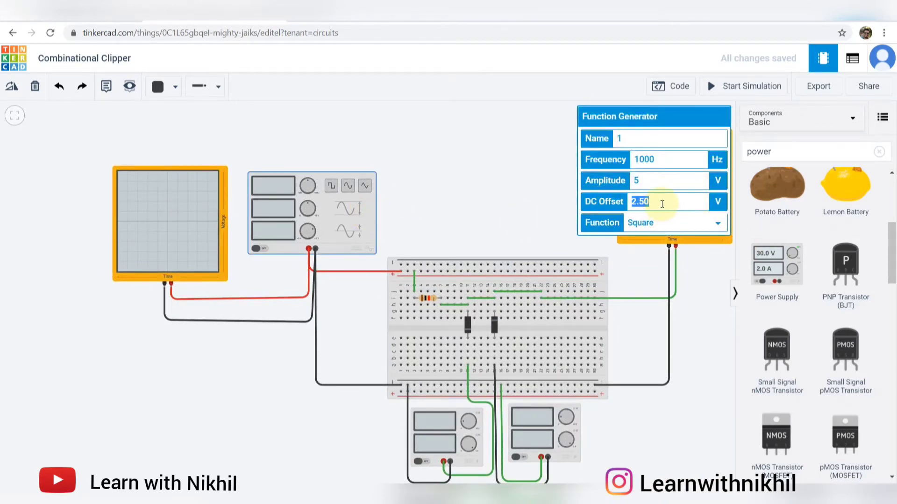
click(661, 204)
key(BackSpace)
key(BackSpace)
key(BackSpace)
key(BackSpace)
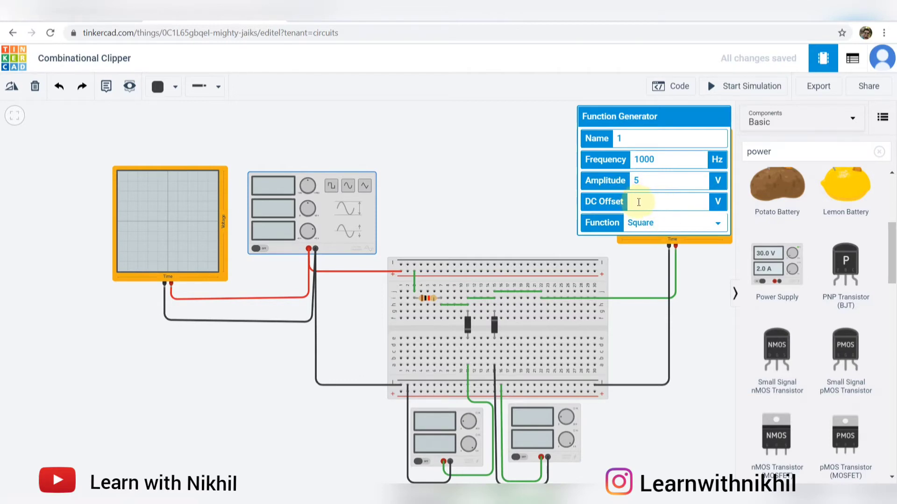
text(0)
click(683, 222)
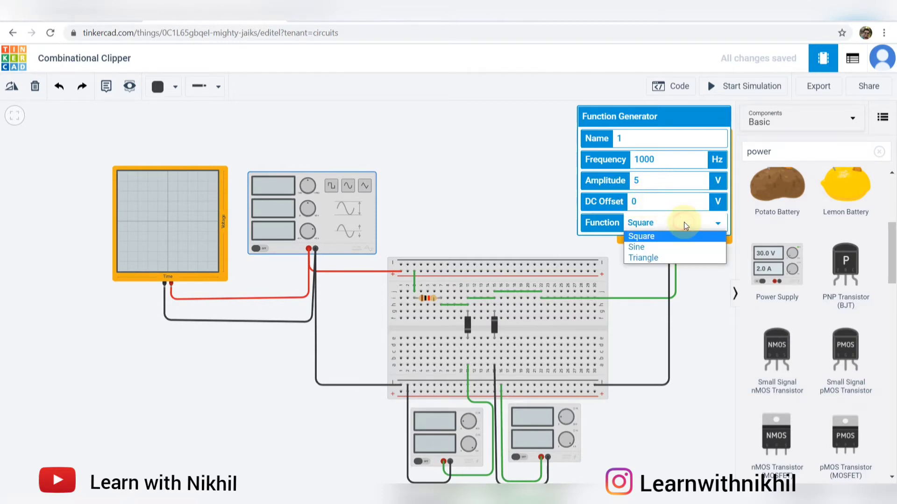
click(679, 248)
click(694, 288)
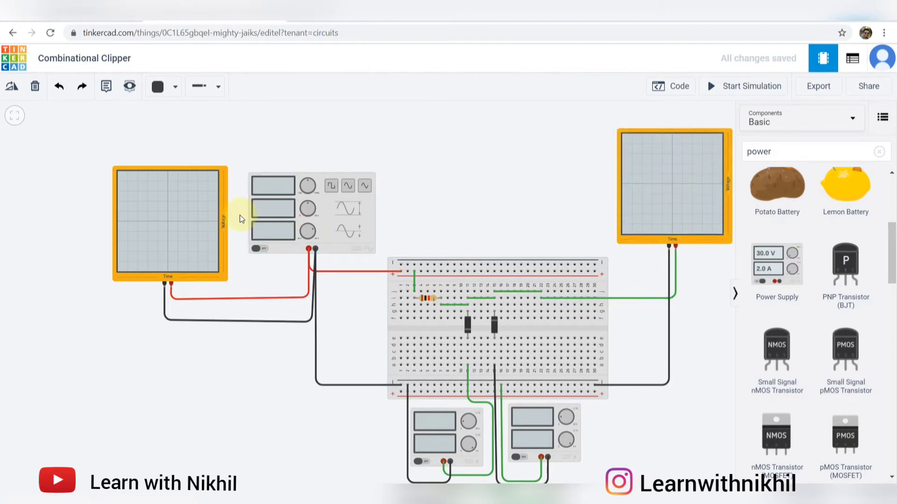
- Set the function generator's frequency to 500 Hz
click(309, 210)
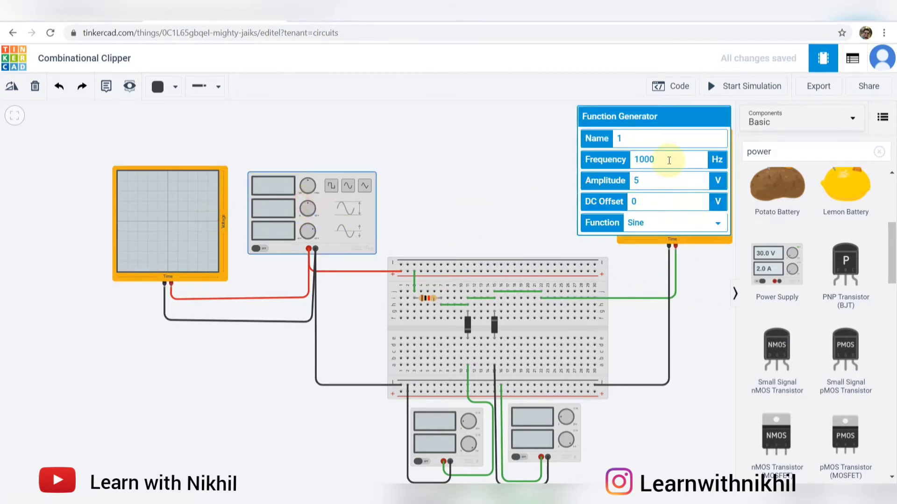
drag(668, 159, 610, 162)
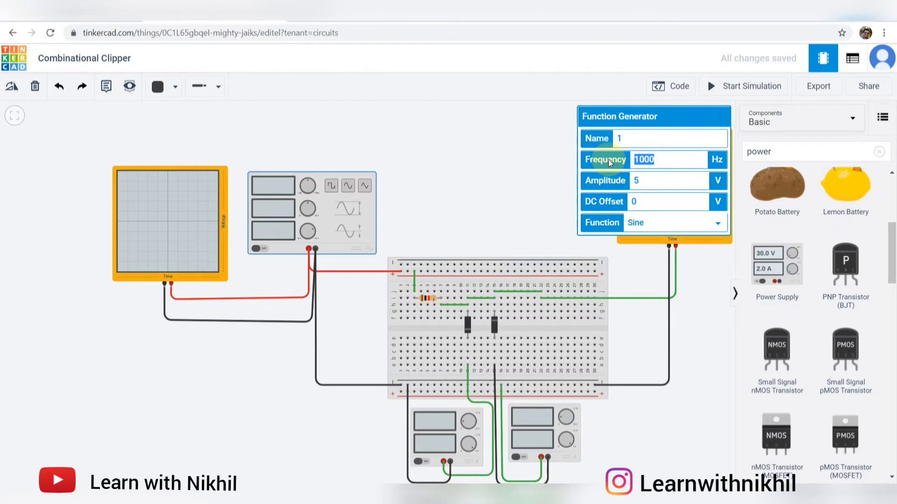
text(500)
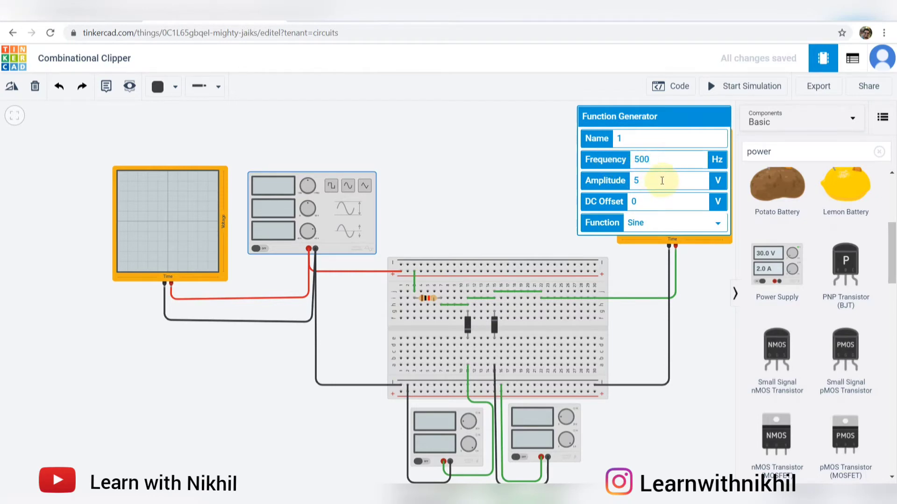
click(526, 174)
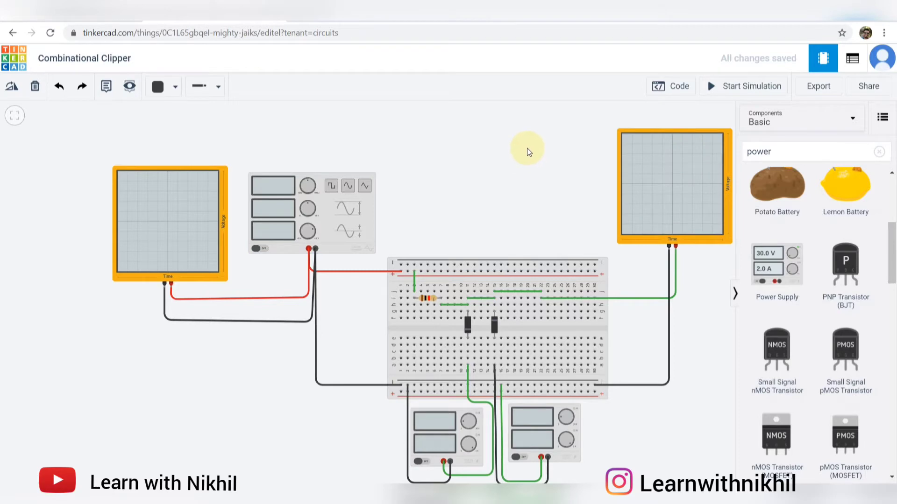
- Set the voltage of both power supplies below the breadboard to 0 V
scroll(487, 193, down, 1)
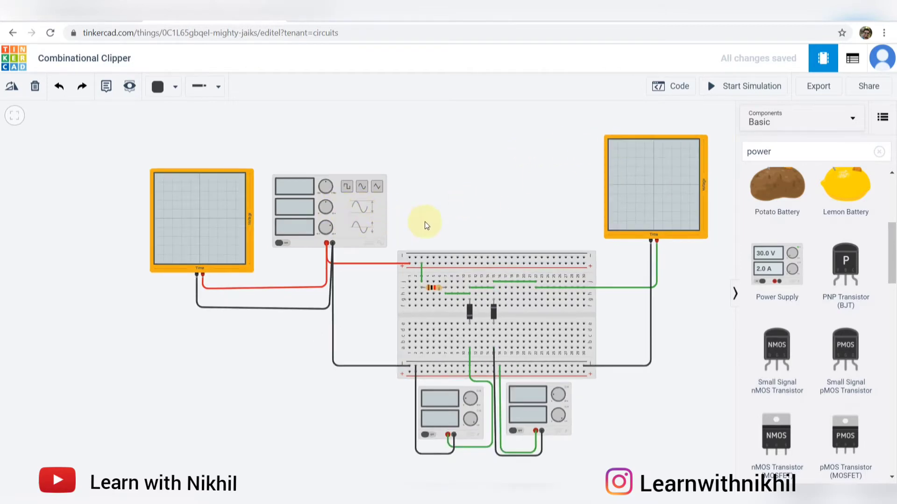
scroll(425, 221, up, 1)
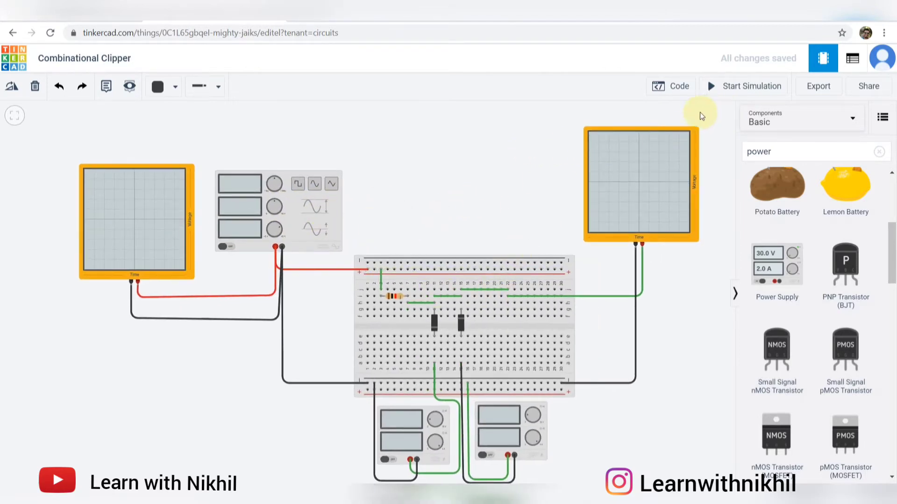
drag(547, 177, 557, 105)
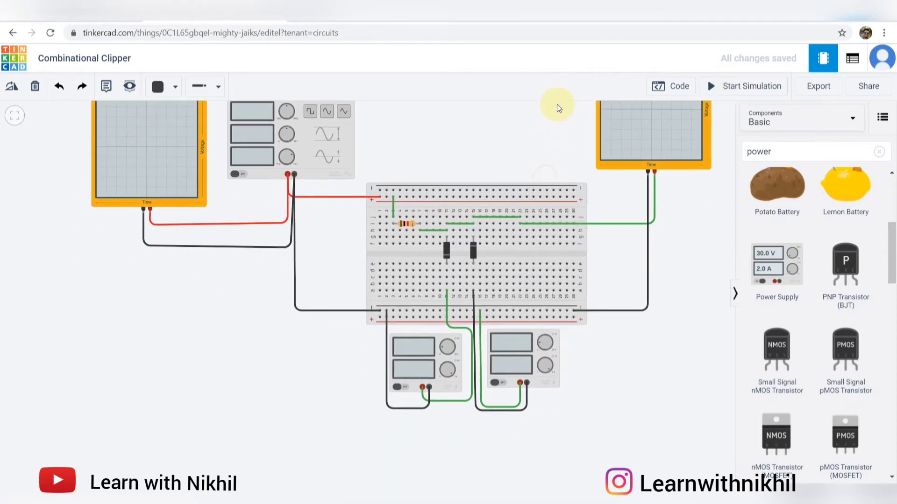
click(402, 368)
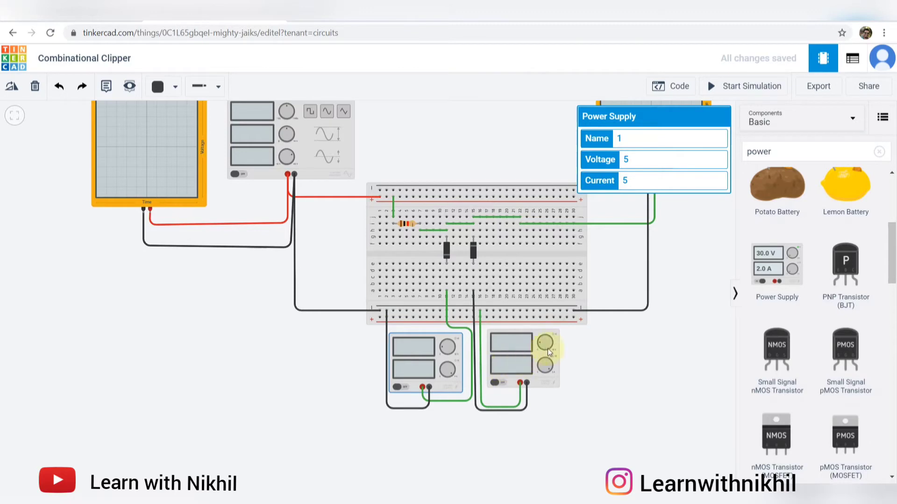
click(628, 159)
text(0)
click(538, 353)
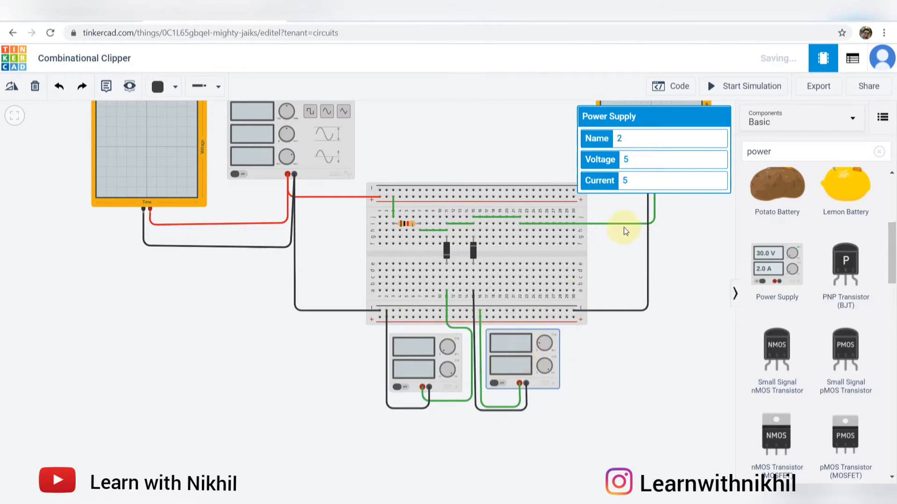
click(685, 261)
- Start the circuit simulation with both oscilloscopes connected
click(736, 86)
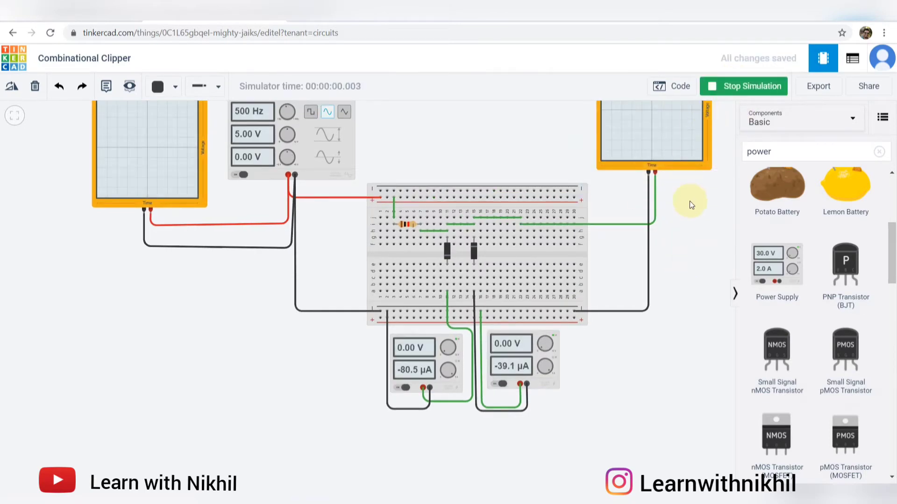
scroll(705, 220, down, 2)
drag(710, 225, 705, 262)
scroll(609, 226, up, 3)
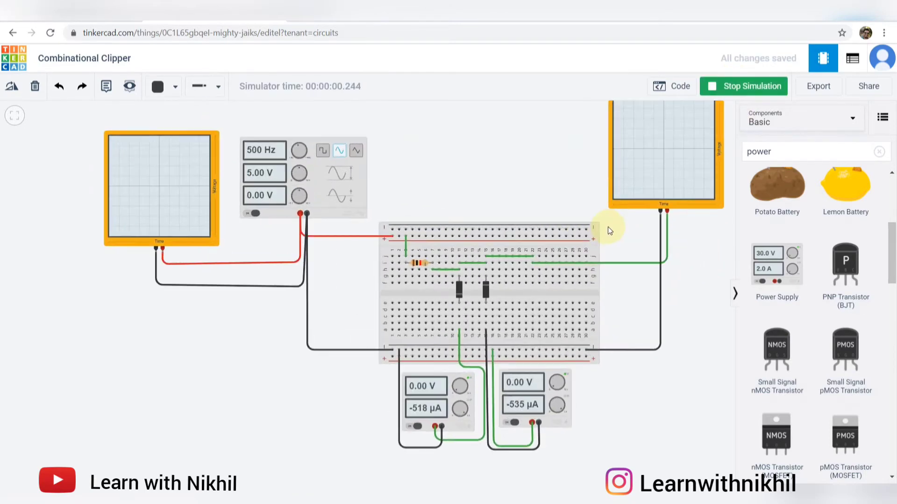
drag(474, 164, 543, 172)
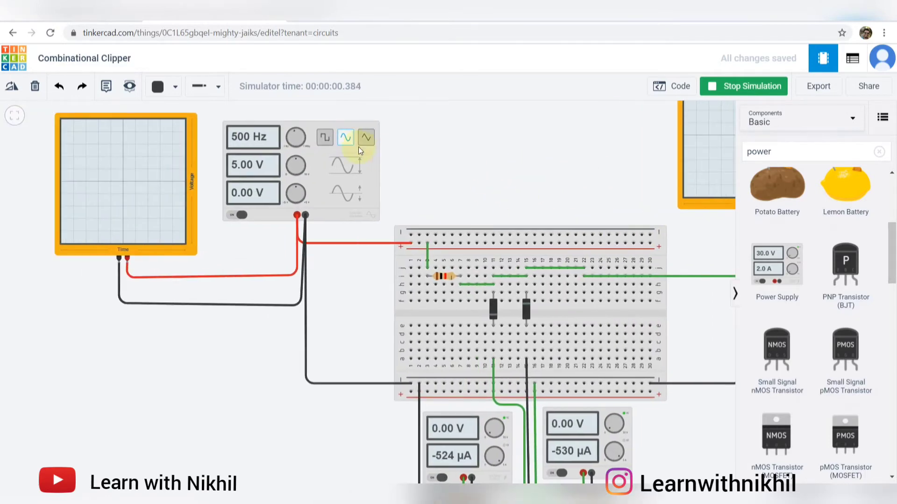
- Set the time per division of the input oscilloscope beside the function generator to 4 ms
click(328, 167)
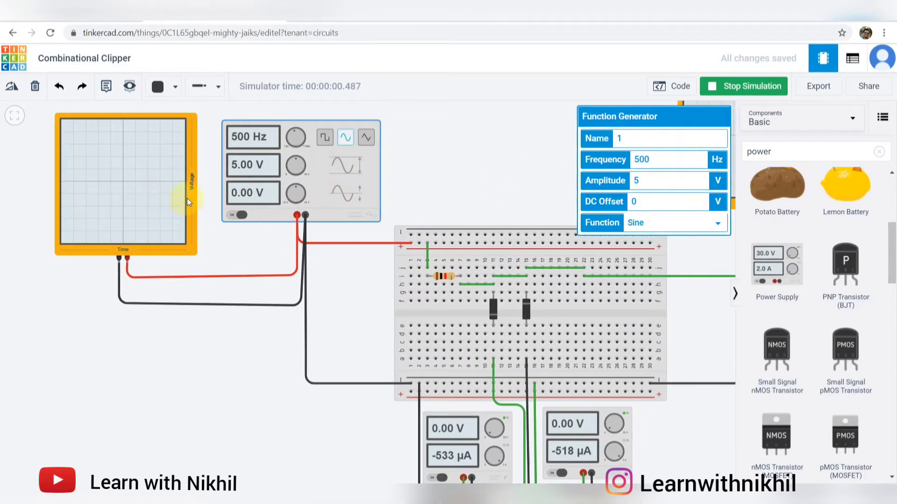
click(178, 181)
click(656, 160)
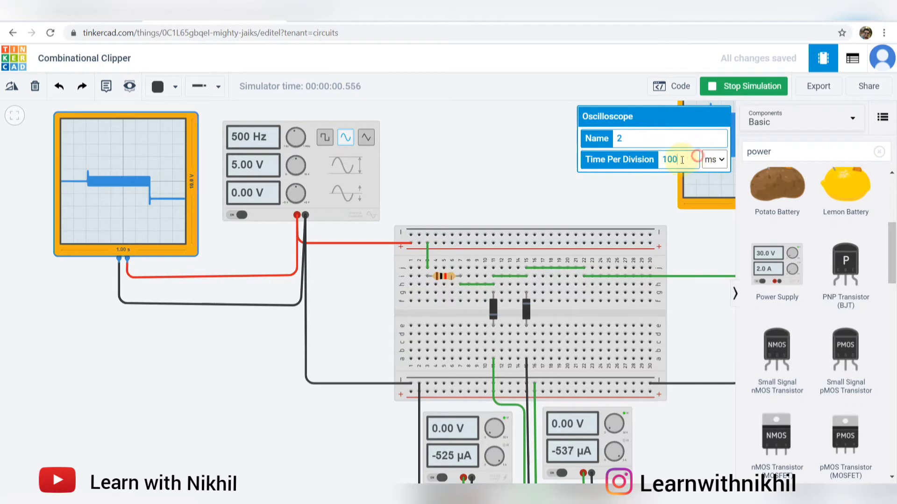
text(4)
click(607, 179)
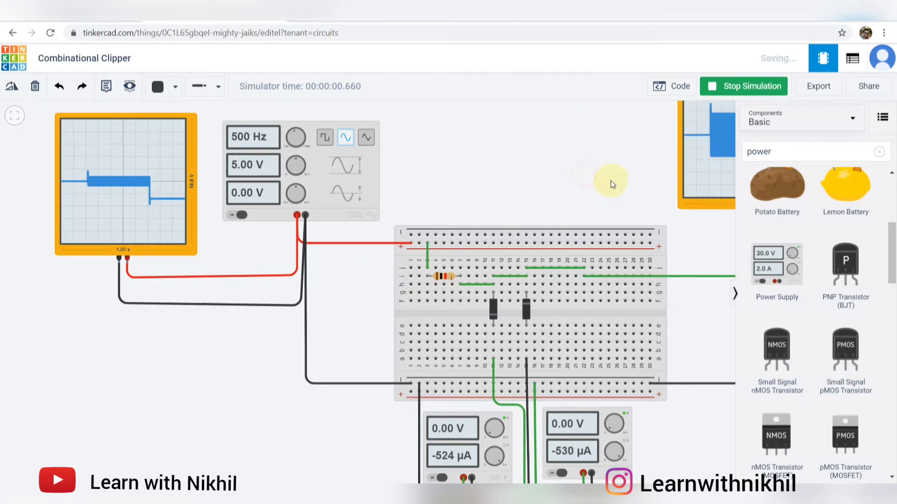
- Set the time per division of the output oscilloscope, wired to the breadboard, to 4 ms
scroll(612, 181, down, 1)
scroll(611, 180, down, 1)
drag(615, 176, 521, 181)
click(649, 186)
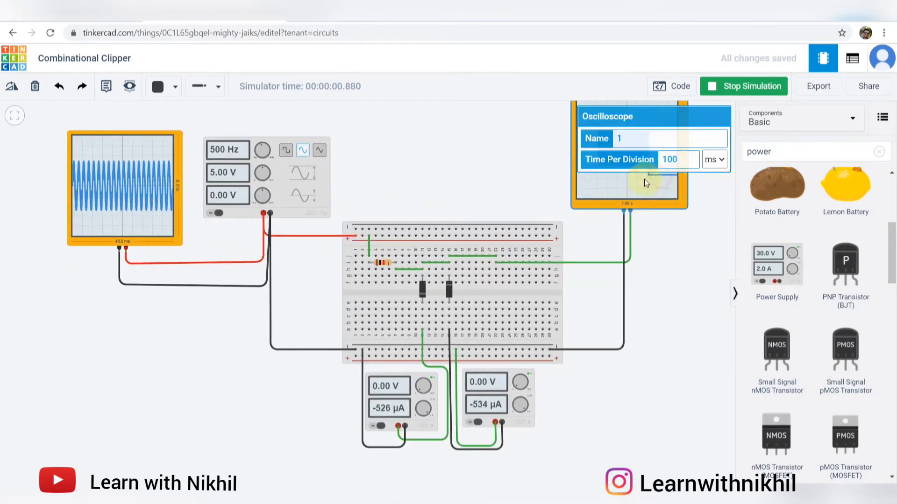
double_click(687, 161)
text(4)
click(660, 256)
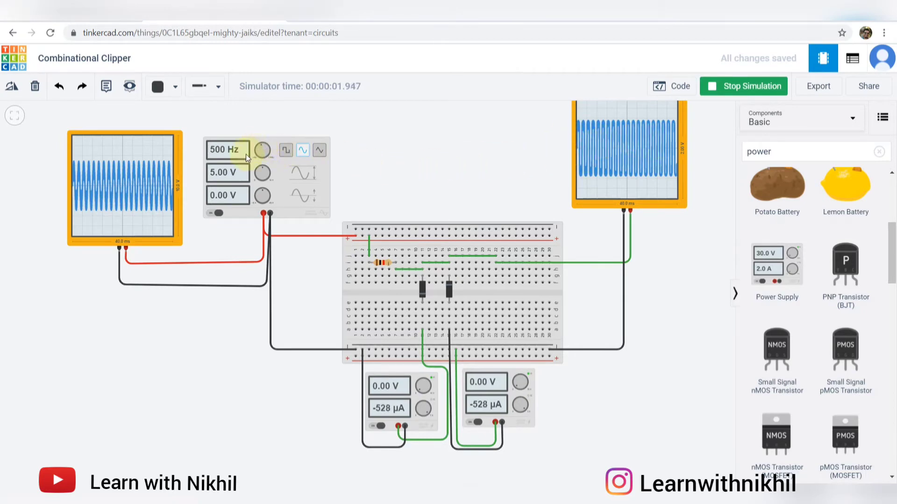
- Set the function generator's frequency to 400 Hz while the simulation runs
click(262, 149)
click(657, 156)
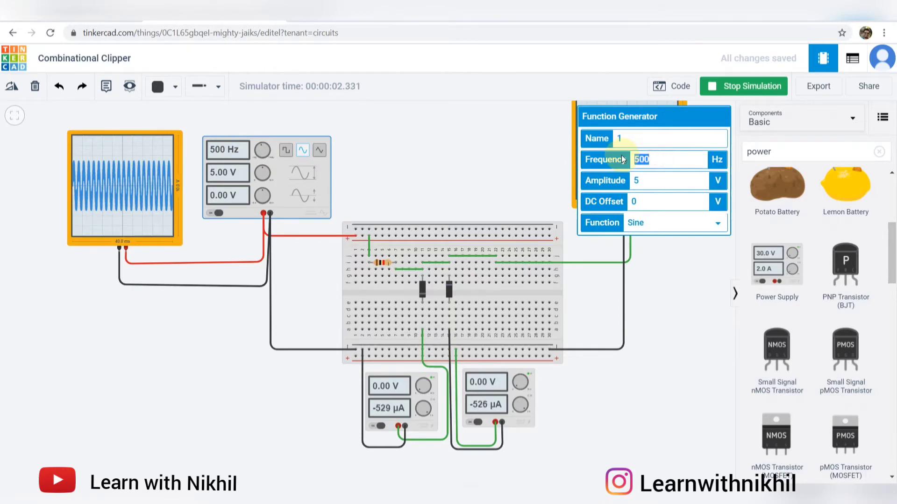
text(400)
click(531, 185)
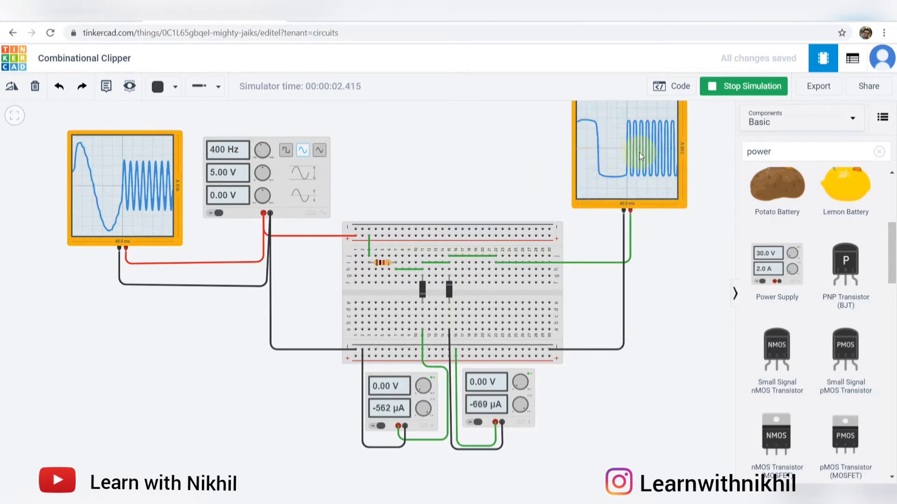
- Set the function generator's frequency to 100 Hz while the simulation runs
click(307, 174)
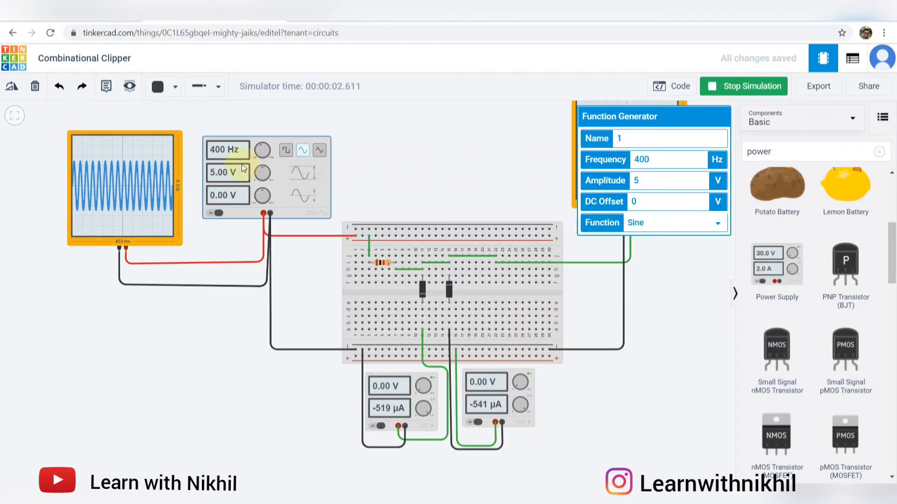
click(615, 161)
text(100)
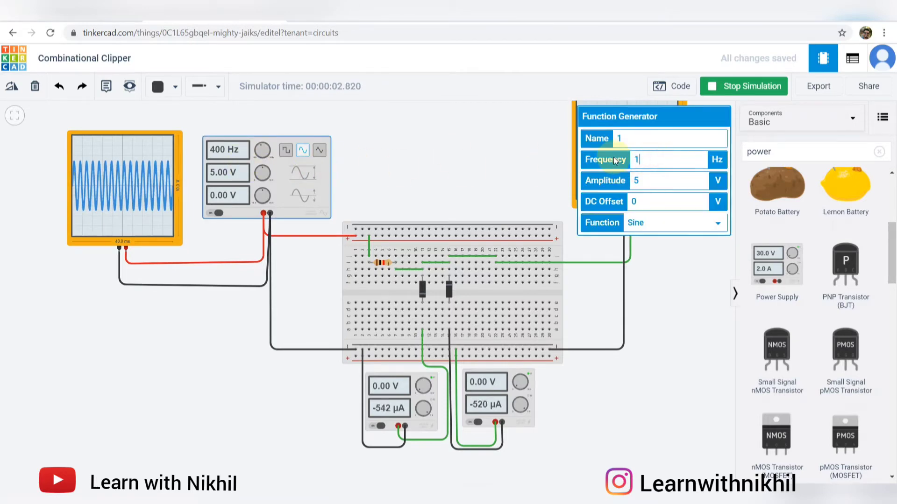
click(523, 171)
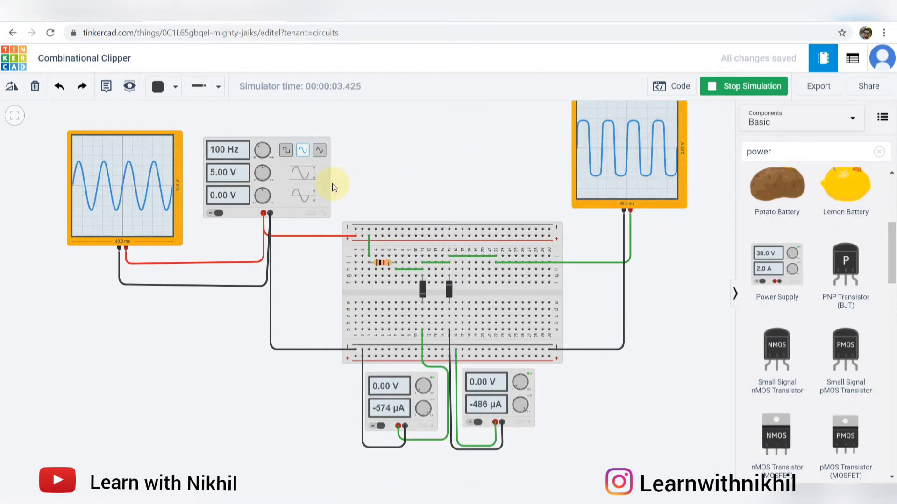
- Examine the input waveform at the function generator and compare it with the clipped output waveform on the other oscilloscope
scroll(408, 186, up, 1)
drag(407, 186, 477, 181)
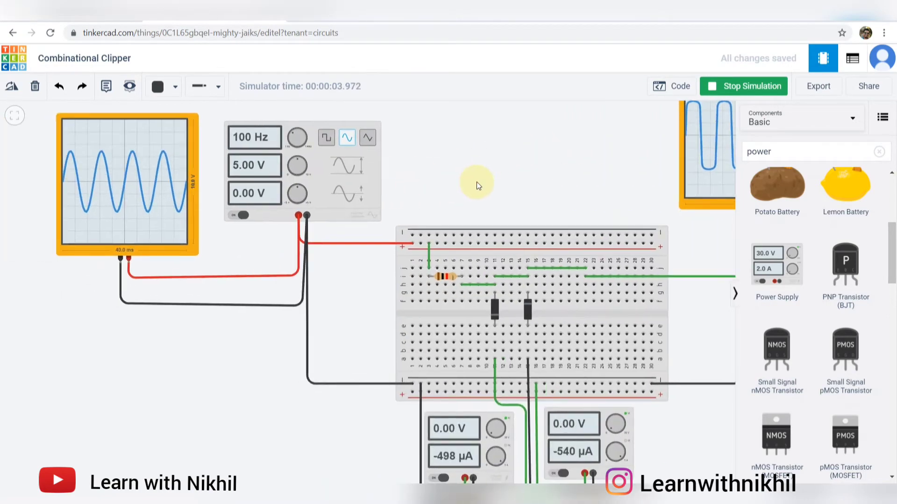
scroll(476, 182, down, 1)
scroll(159, 207, up, 3)
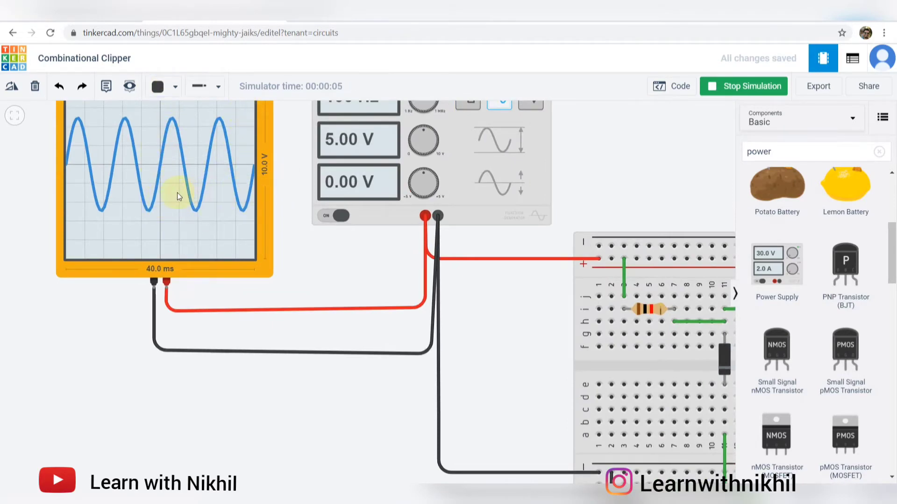
scroll(517, 186, down, 3)
drag(617, 164, 430, 211)
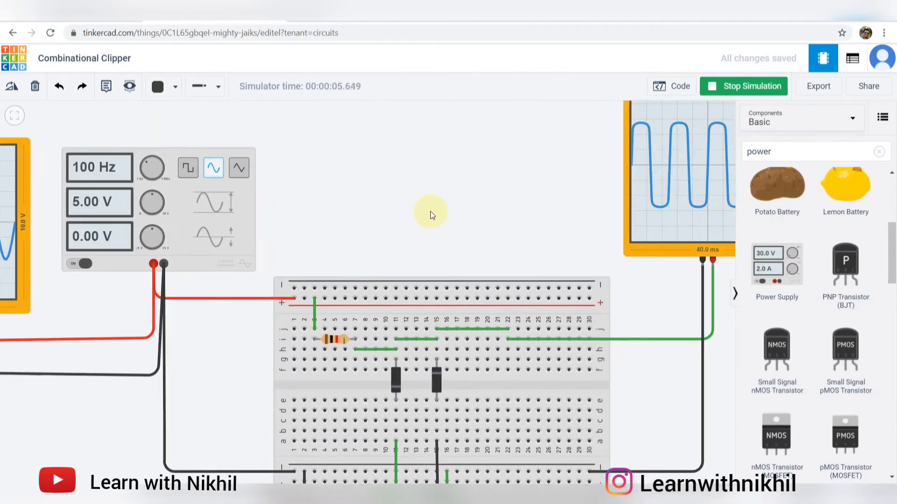
scroll(488, 207, down, 1)
scroll(391, 176, down, 1)
scroll(391, 176, up, 1)
click(374, 176)
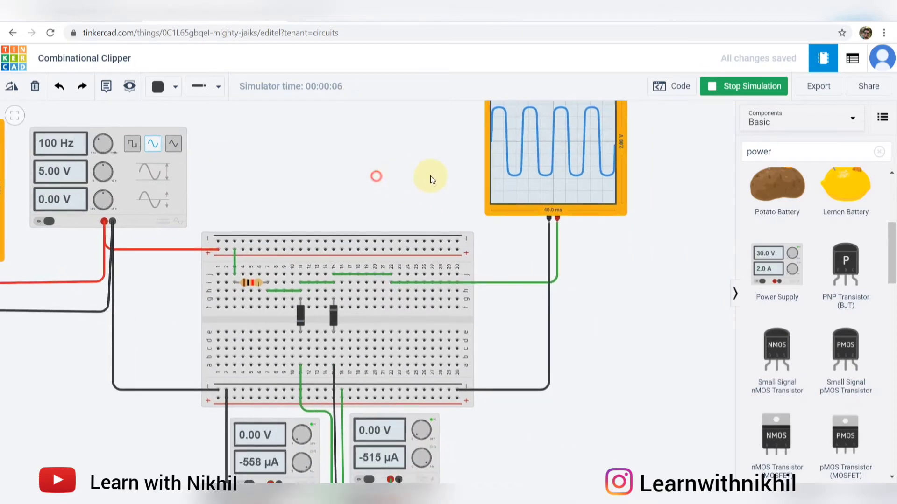
scroll(413, 165, down, 2)
scroll(413, 164, down, 1)
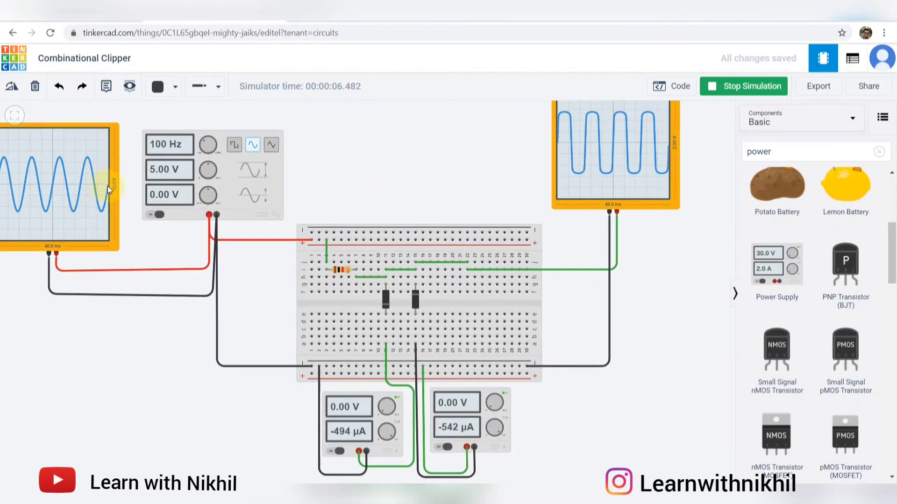
scroll(114, 192, up, 1)
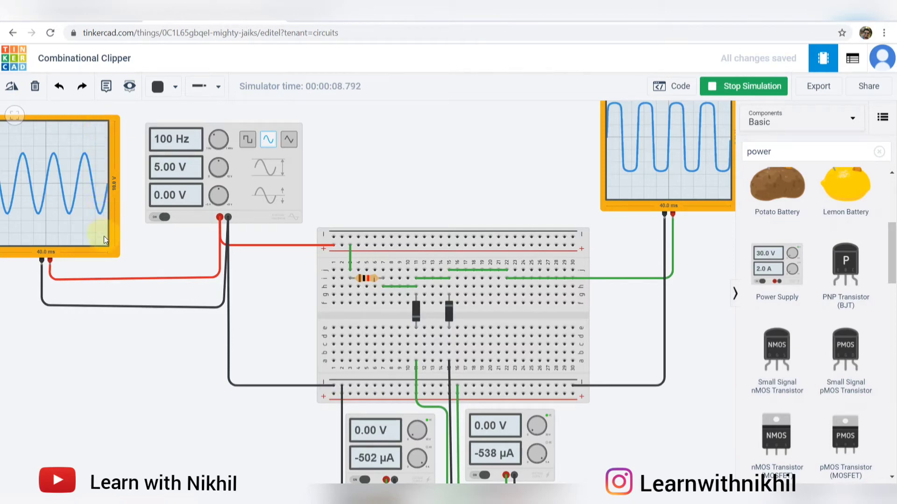
scroll(82, 164, up, 1)
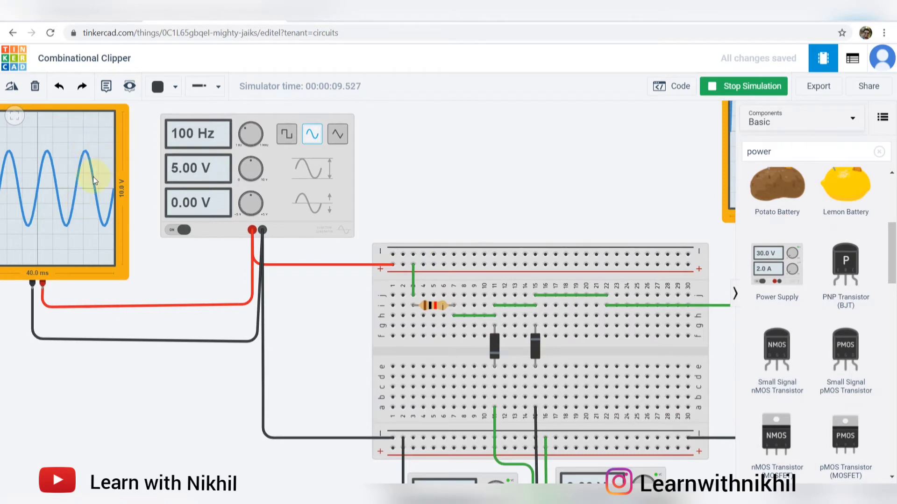
- Examine the sine input at the function generator and the clipped waveform on the output oscilloscope
scroll(94, 177, up, 1)
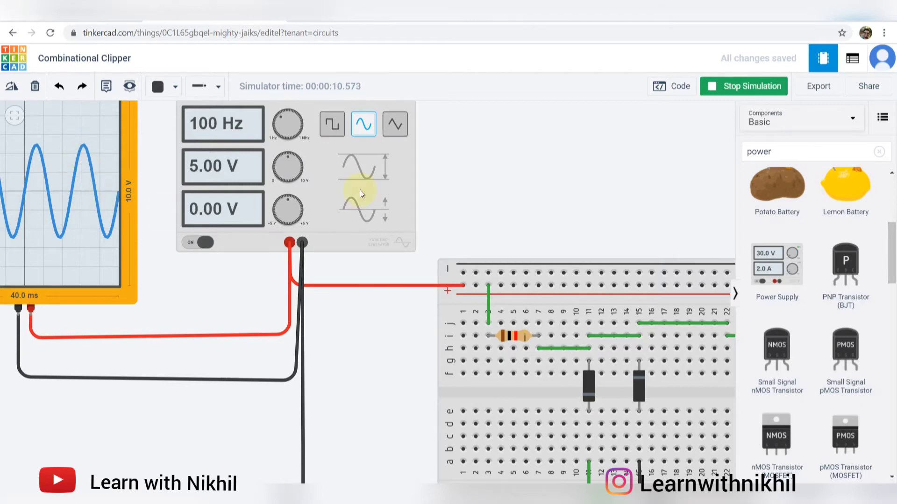
scroll(360, 190, down, 3)
drag(537, 184, 340, 186)
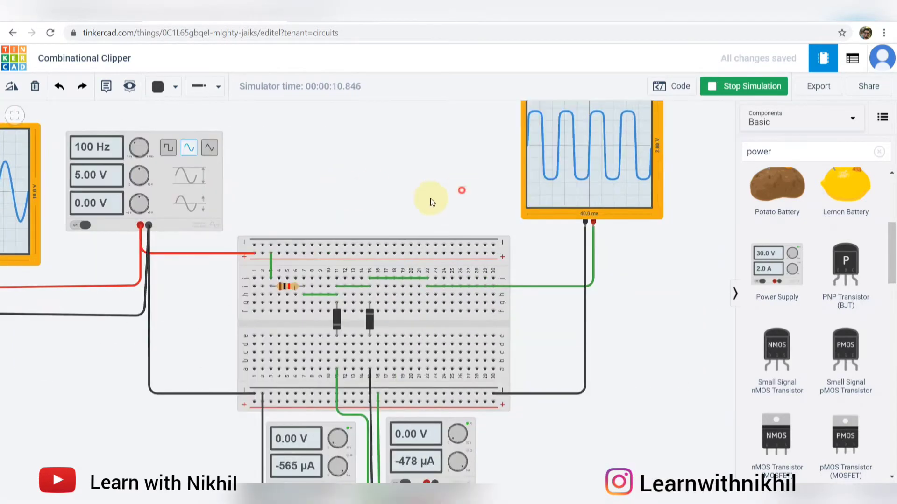
scroll(584, 181, up, 2)
scroll(642, 167, down, 2)
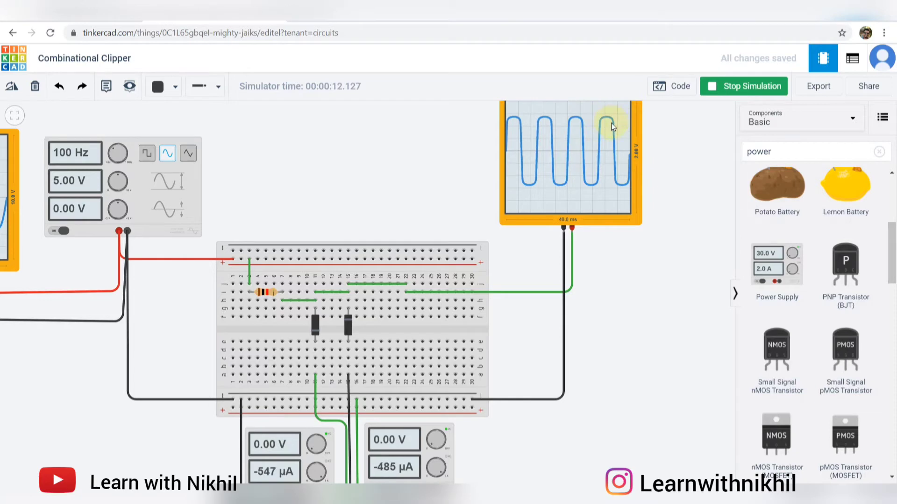
drag(629, 136, 593, 195)
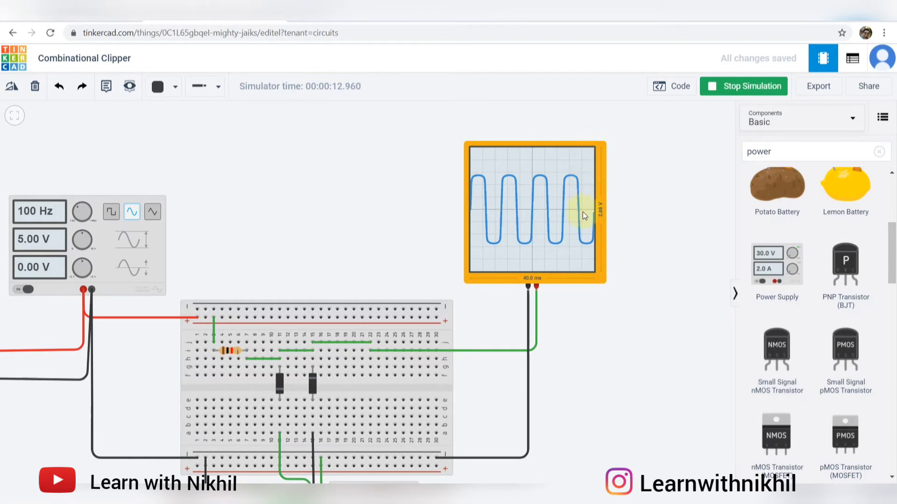
scroll(571, 203, up, 1)
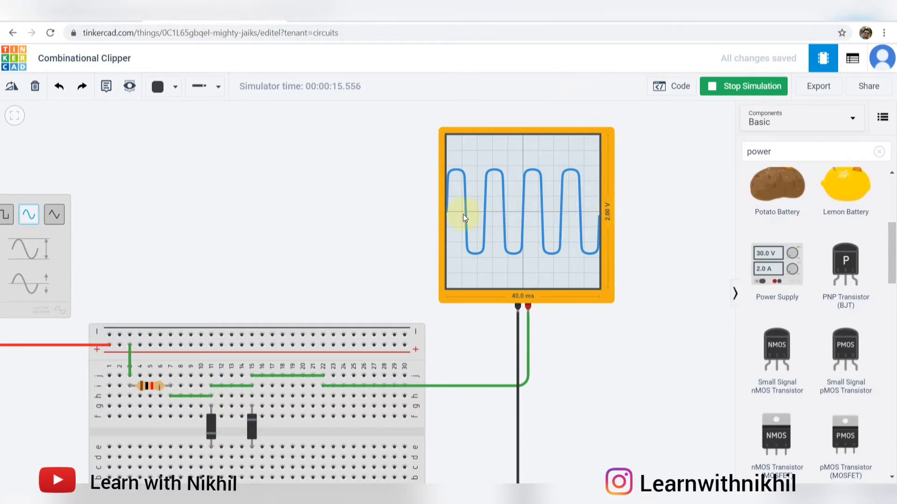
scroll(514, 236, down, 2)
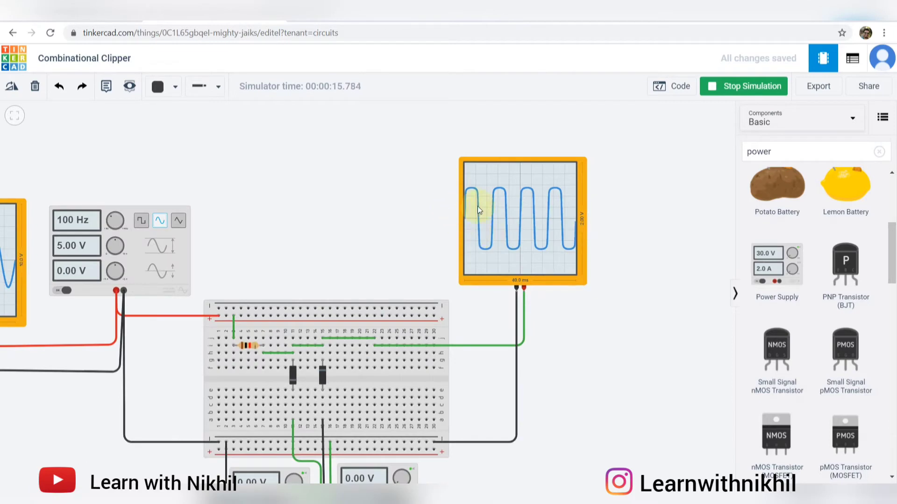
drag(364, 276, 411, 198)
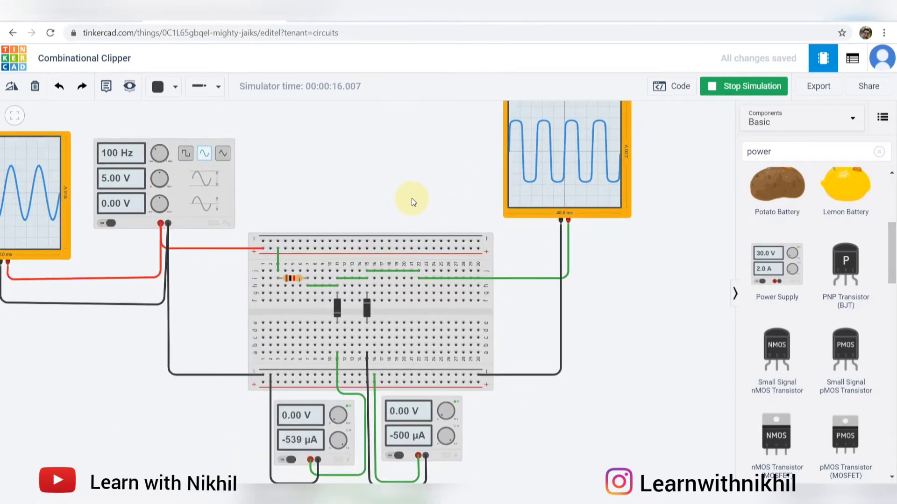
- Raise the first power supply's voltage to 1.80 V during the simulation and inspect the output waveform
click(334, 419)
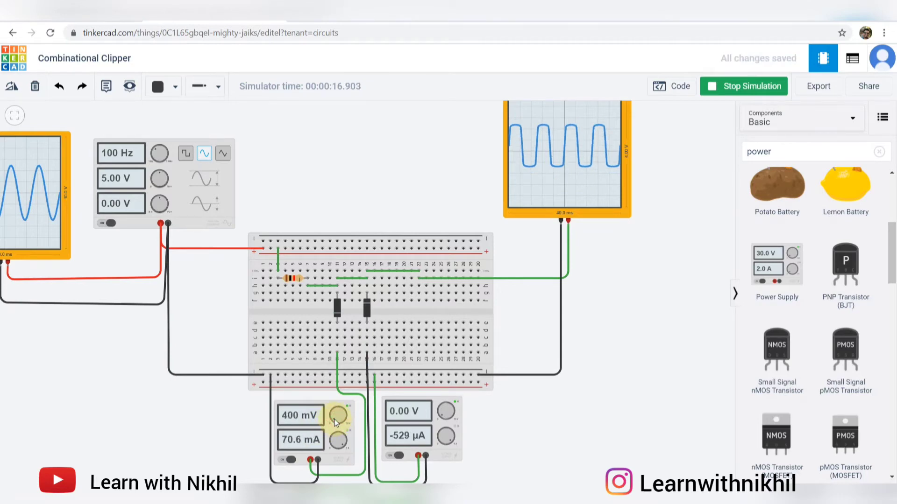
click(334, 419)
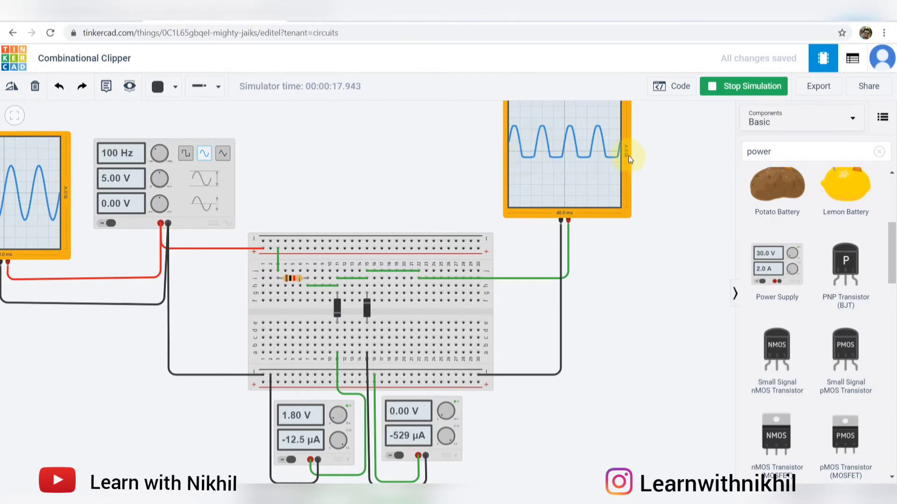
scroll(626, 155, up, 2)
scroll(626, 153, down, 2)
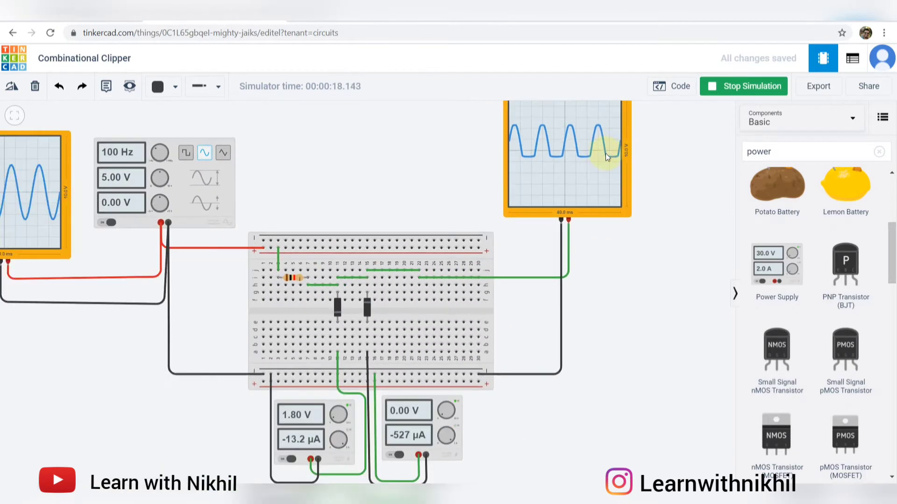
click(605, 153)
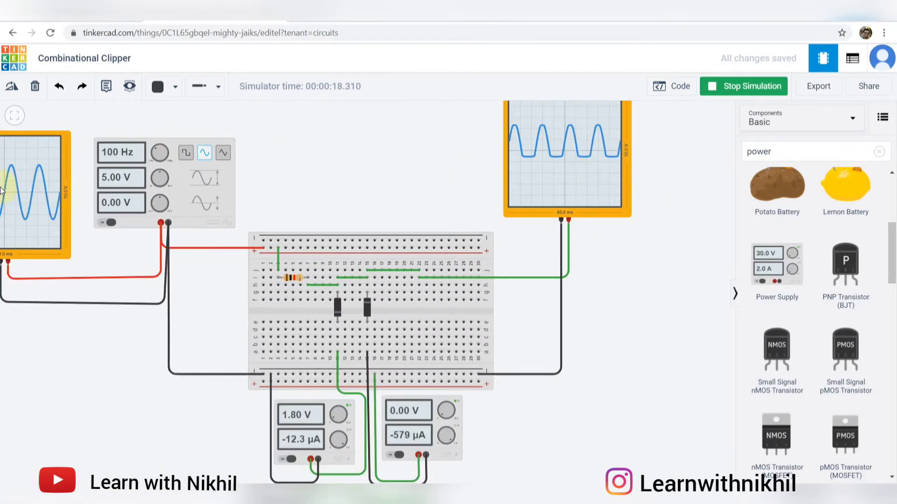
- Place the input oscilloscope directly beside the output oscilloscope and rerun the simulation to compare both waveforms
scroll(263, 191, down, 2)
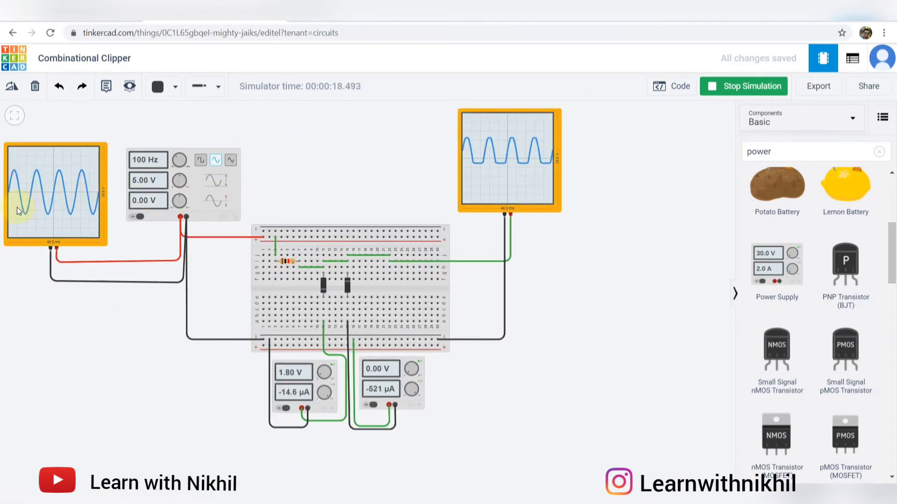
click(54, 200)
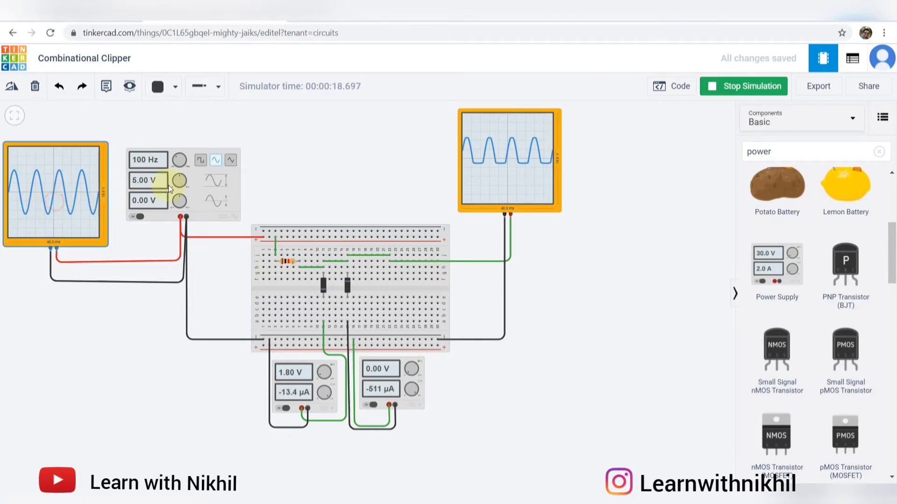
click(755, 90)
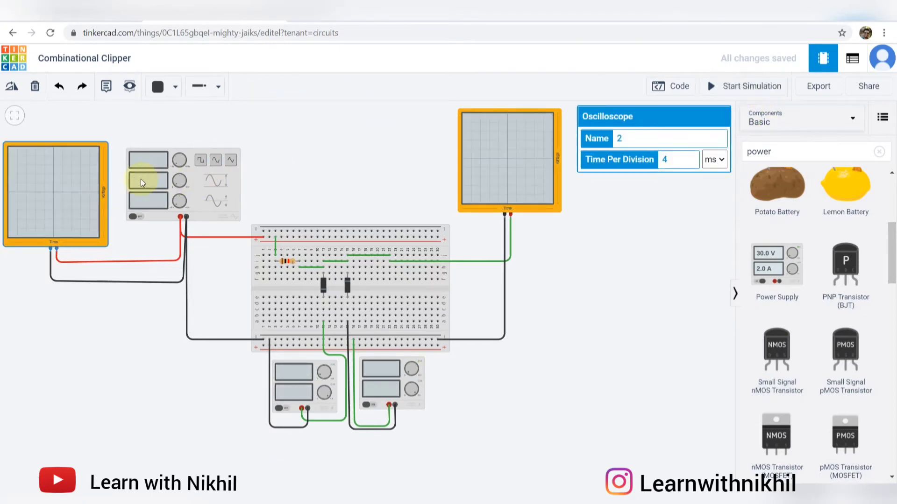
drag(83, 185, 405, 150)
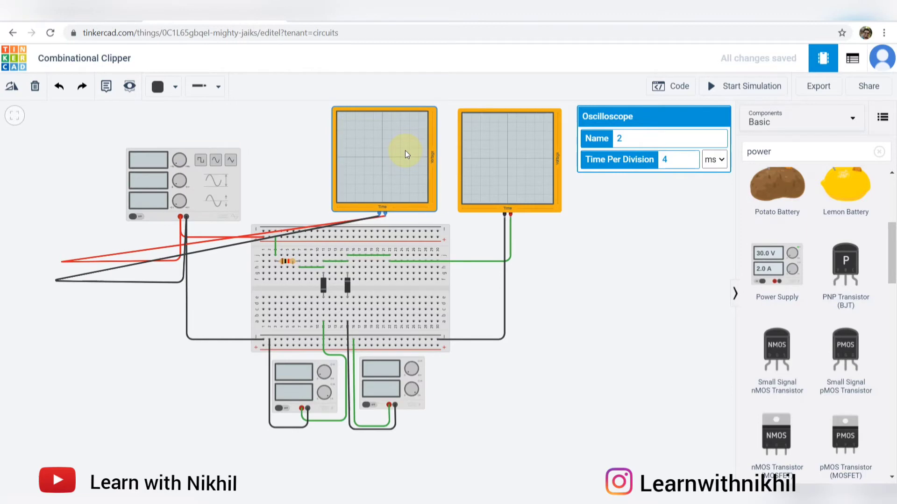
click(626, 225)
click(736, 86)
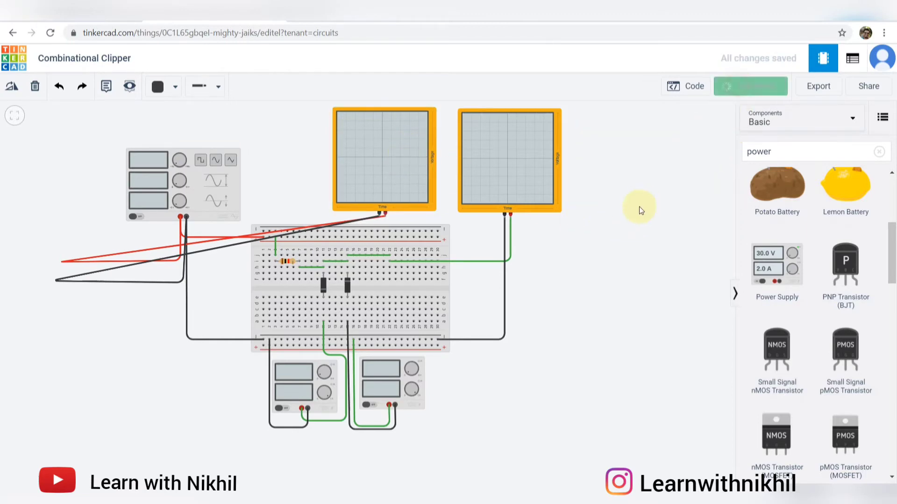
scroll(609, 238, up, 2)
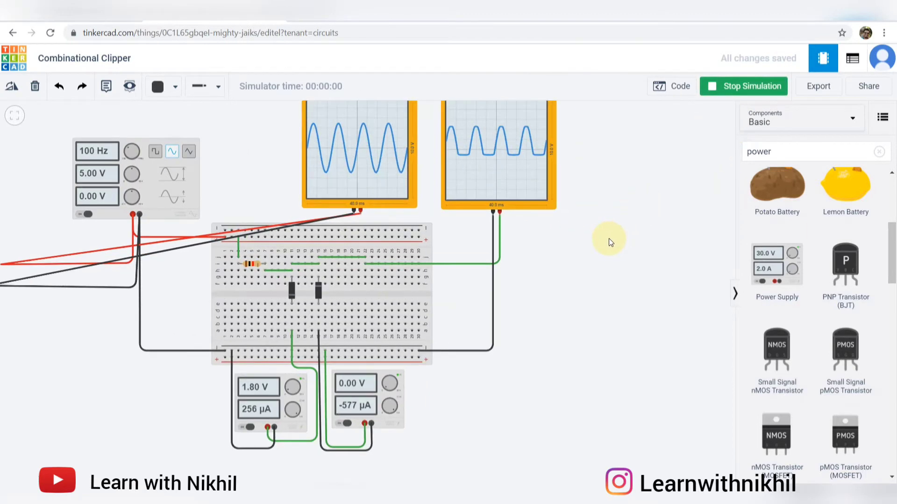
drag(549, 238, 622, 283)
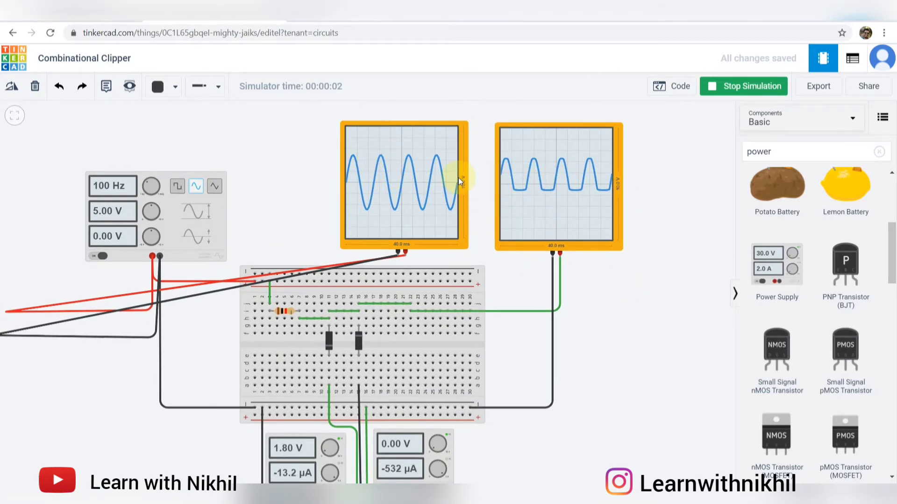
scroll(469, 176, up, 1)
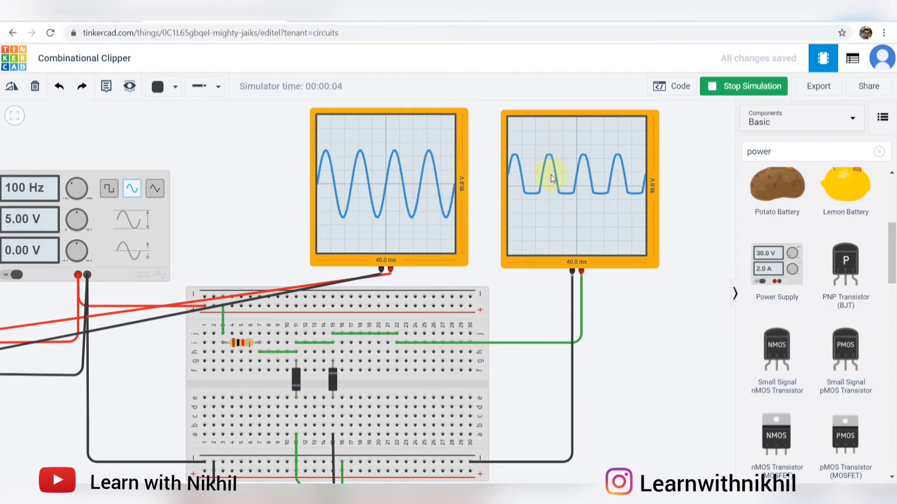
scroll(473, 237, down, 1)
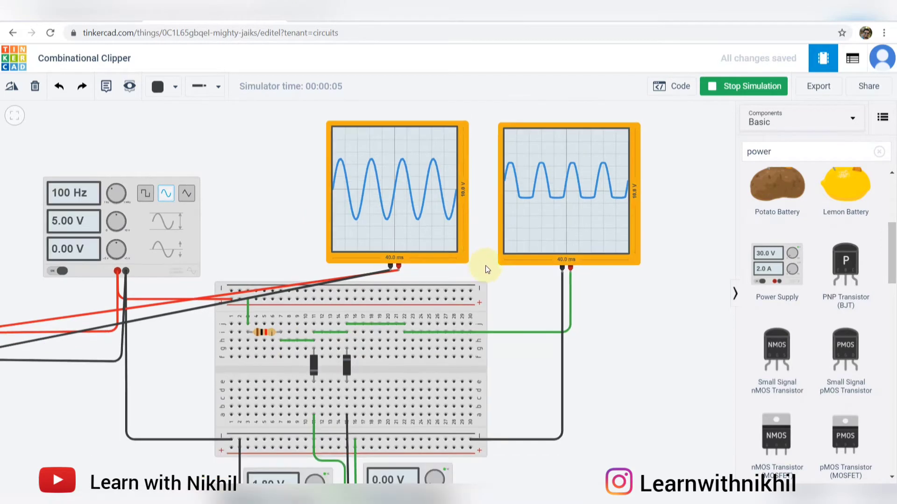
- Raise the second power supply's voltage to 2.80 V while the simulation runs
drag(492, 282, 506, 219)
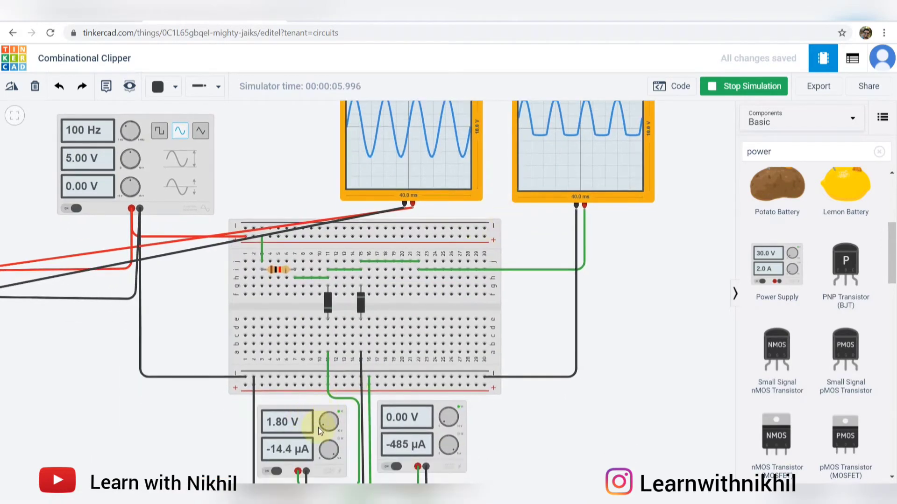
scroll(318, 427, down, 2)
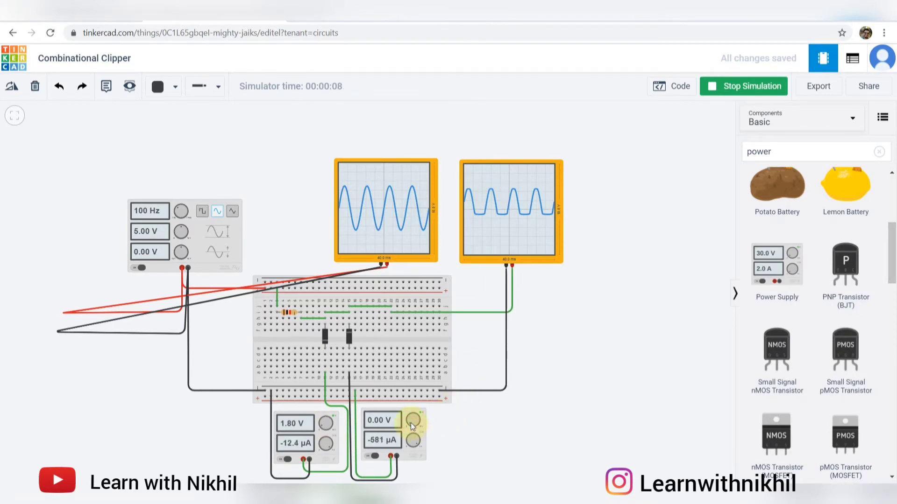
drag(411, 423, 412, 424)
drag(411, 424, 408, 421)
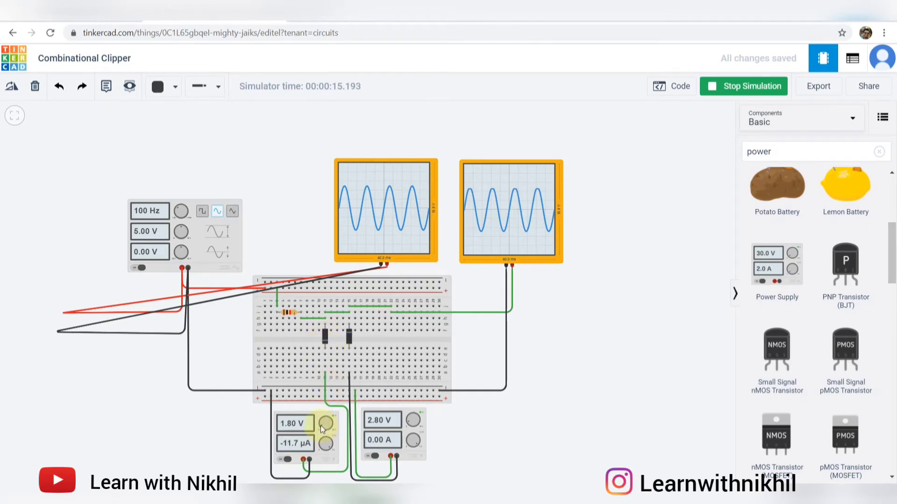
- Lower the first power supply's voltage to 200 mV and 0 V, raise it to 2.71 V, and stop the simulation
drag(320, 425, 322, 426)
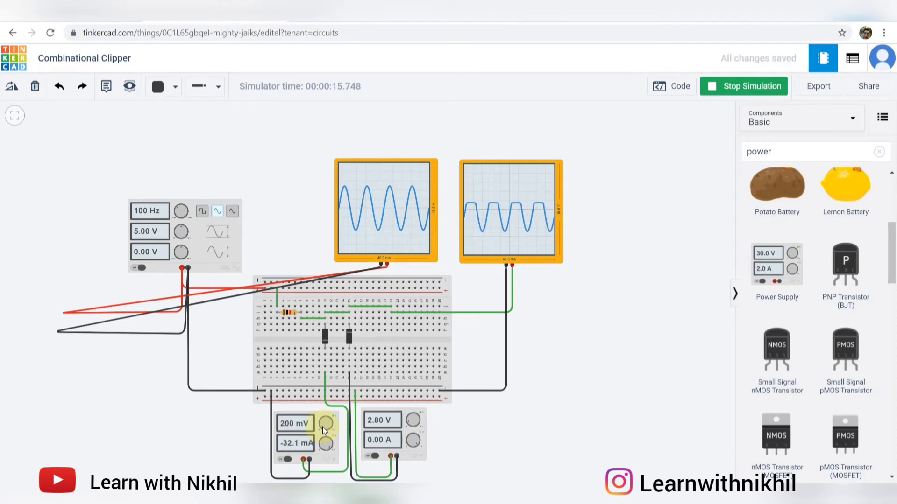
drag(322, 427, 327, 427)
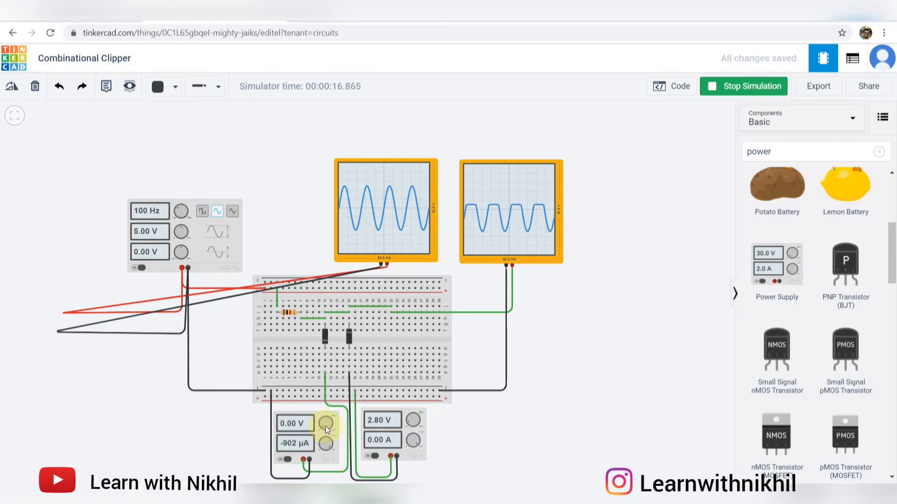
click(323, 424)
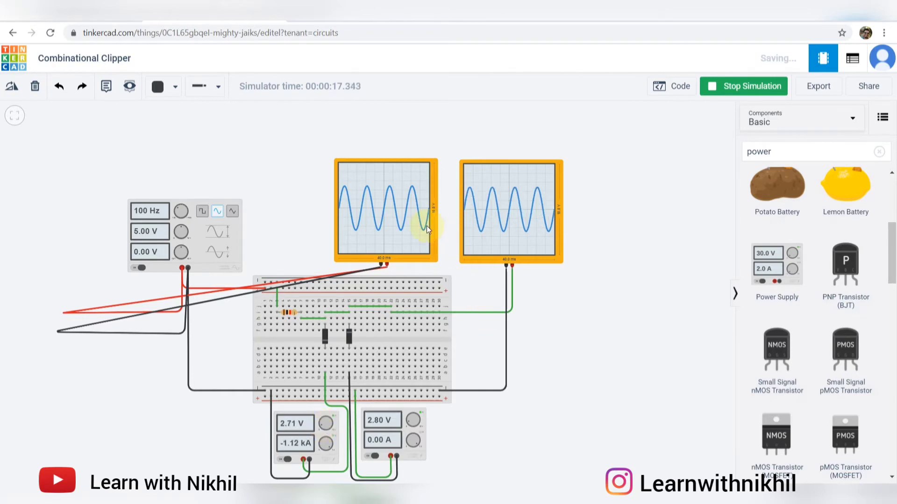
click(735, 86)
- Add an annotation beside the first power supply with the note text "V1"
scroll(631, 252, down, 4)
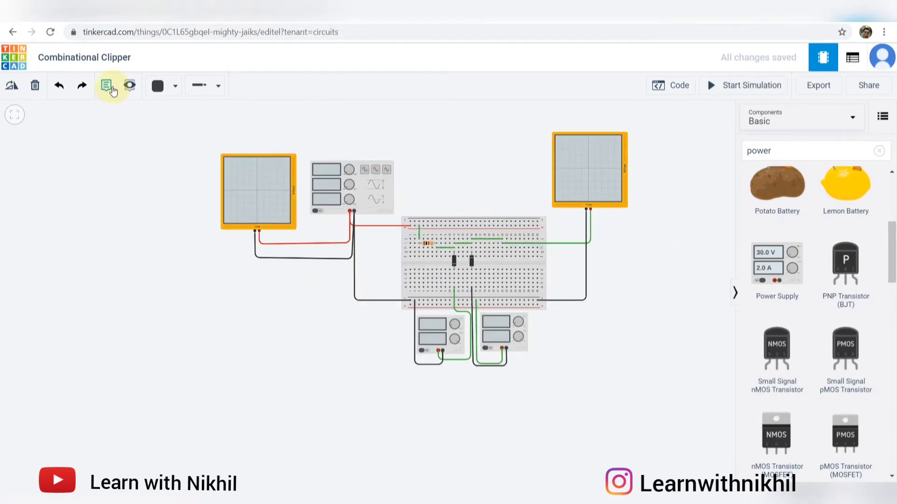
scroll(487, 281, up, 1)
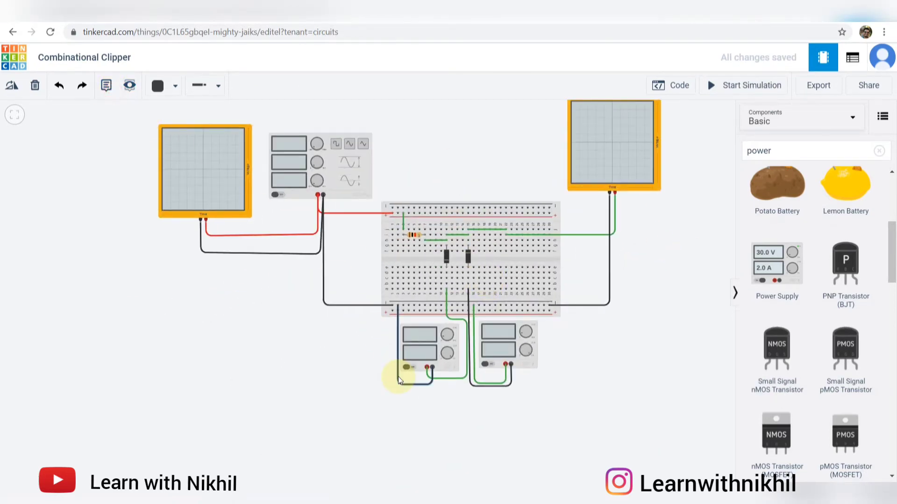
click(107, 87)
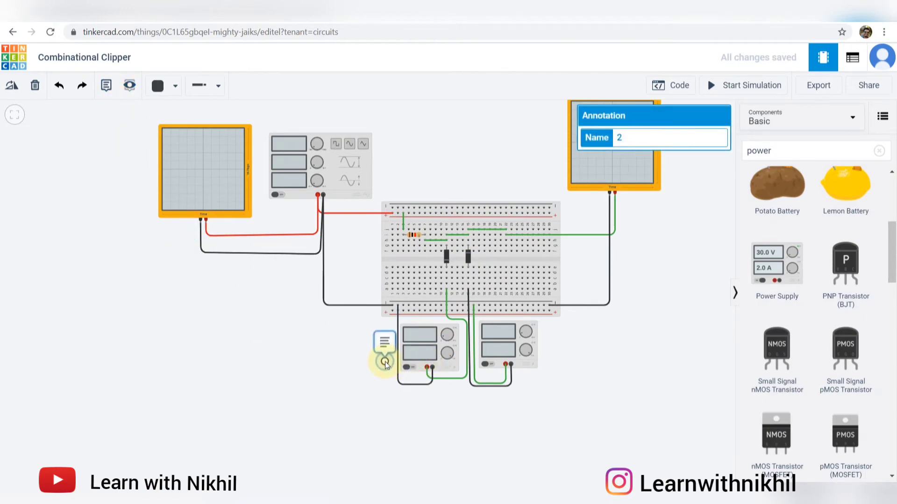
click(385, 360)
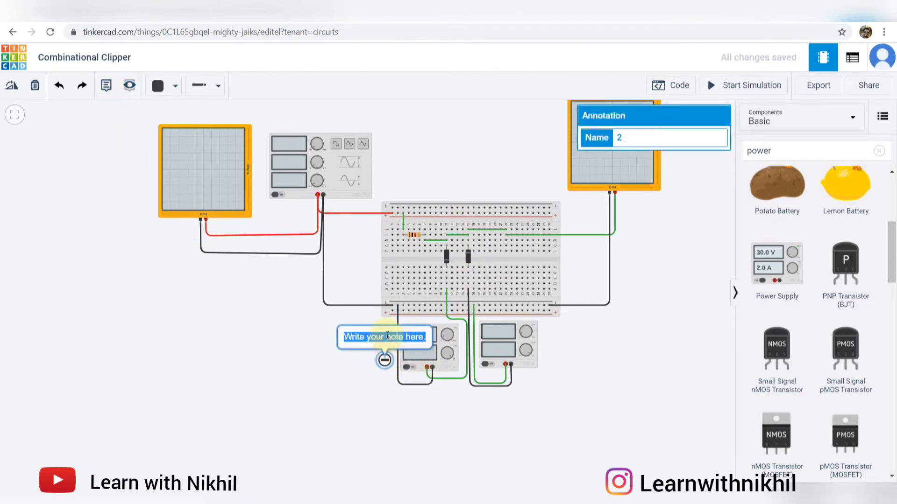
text(v1)
click(387, 337)
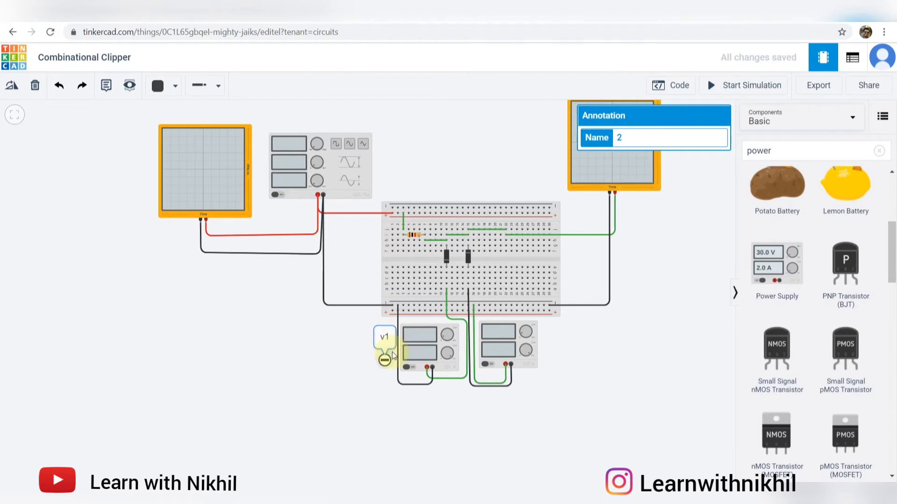
click(394, 336)
key(BackSpace)
key(BackSpace)
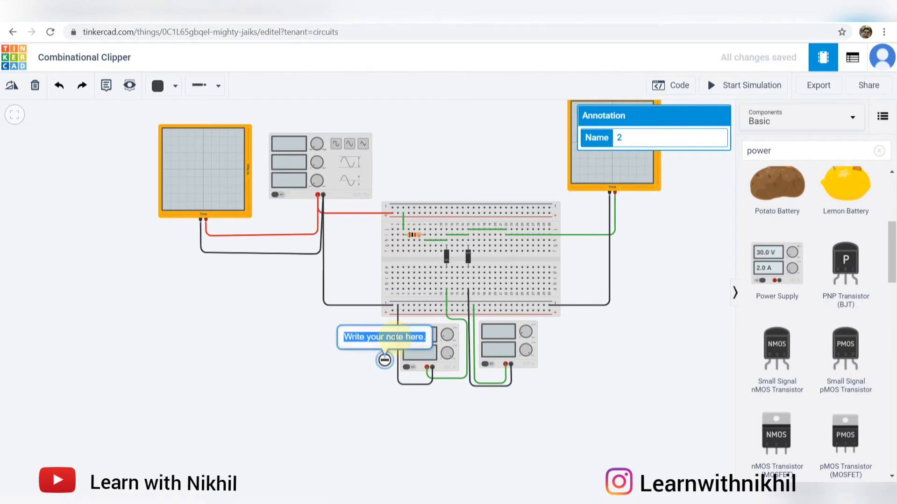
text(V1)
- Add an annotation beside the second power supply with the note text "V2"
scroll(394, 336, up, 1)
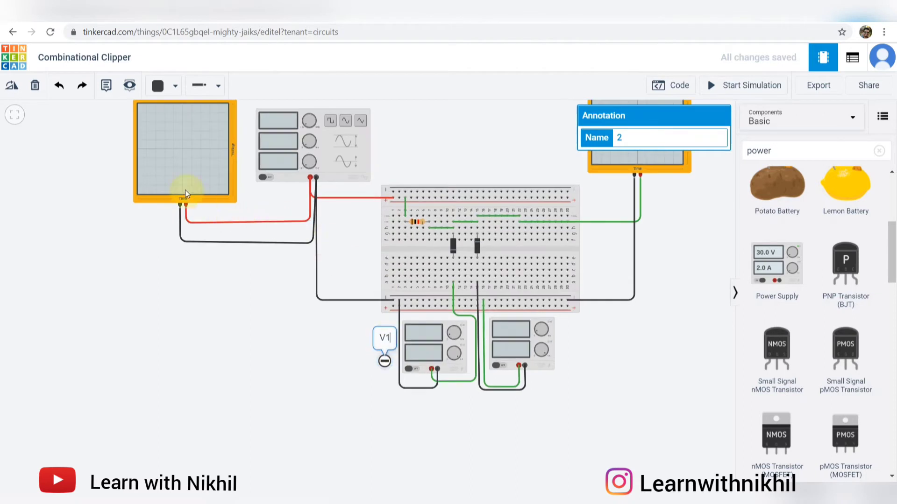
click(107, 86)
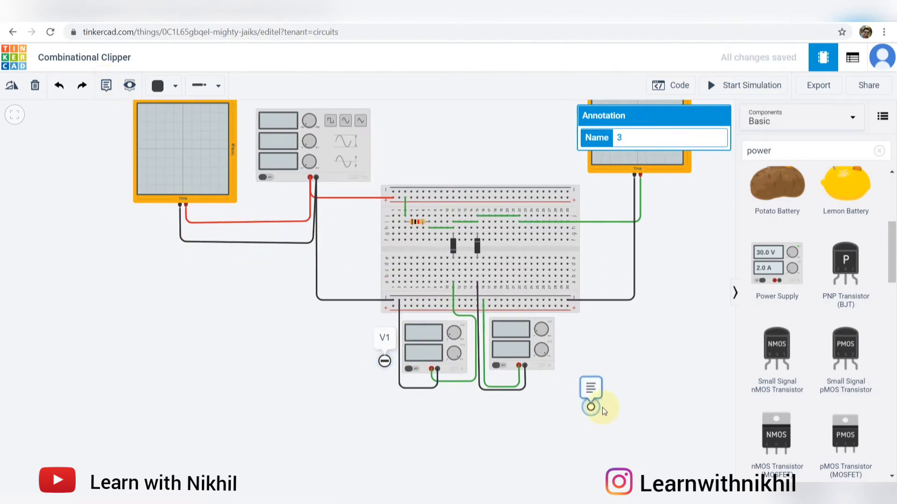
click(572, 363)
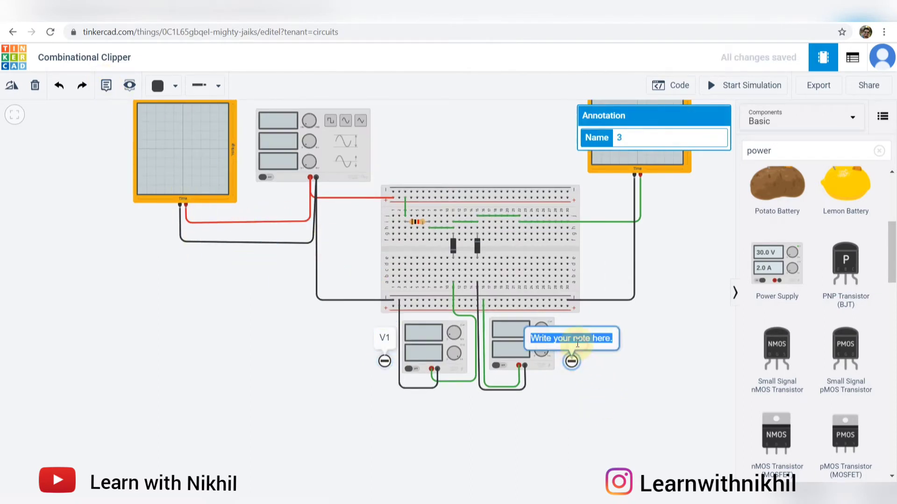
text(V2)
click(611, 367)
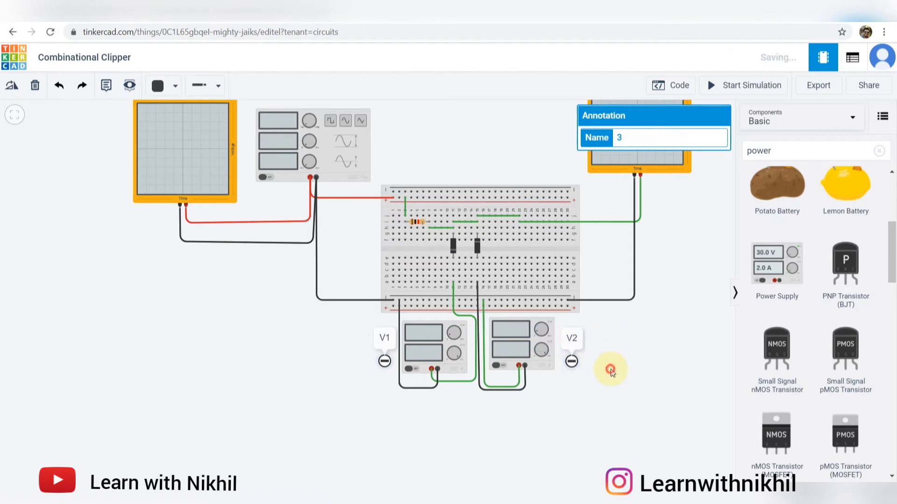
- Add an annotation beside the function generator with the note text "Vin"
click(106, 85)
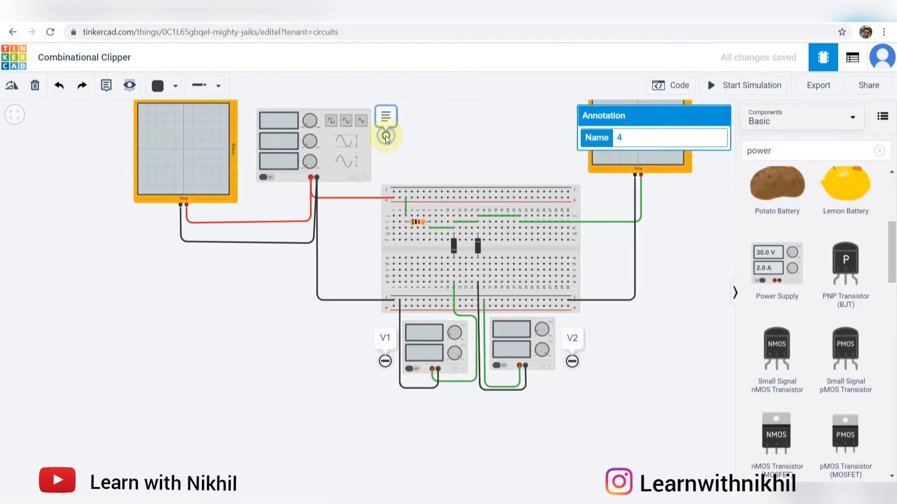
click(385, 140)
triple_click(387, 116)
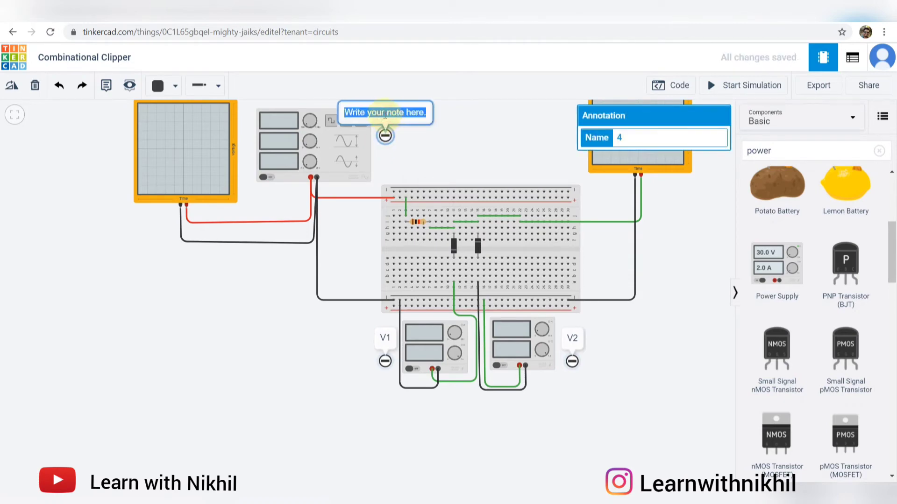
text(VIN)
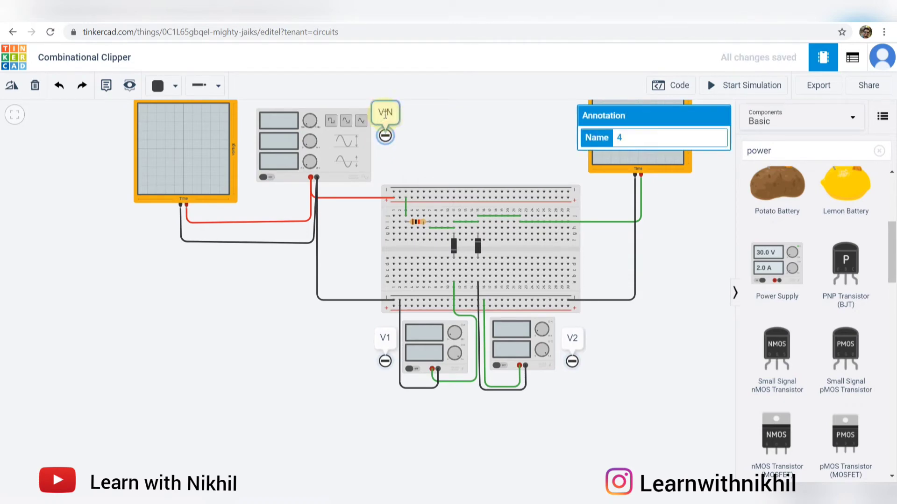
key(BackSpace)
key(BackSpace)
text(in)
click(637, 306)
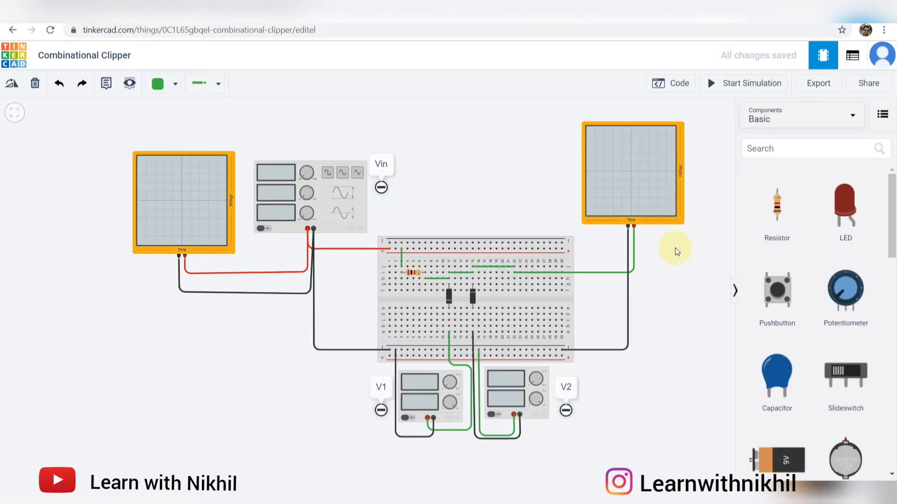
- Start the simulation and examine the input oscilloscope's waveform alongside the function generator's settings
click(724, 84)
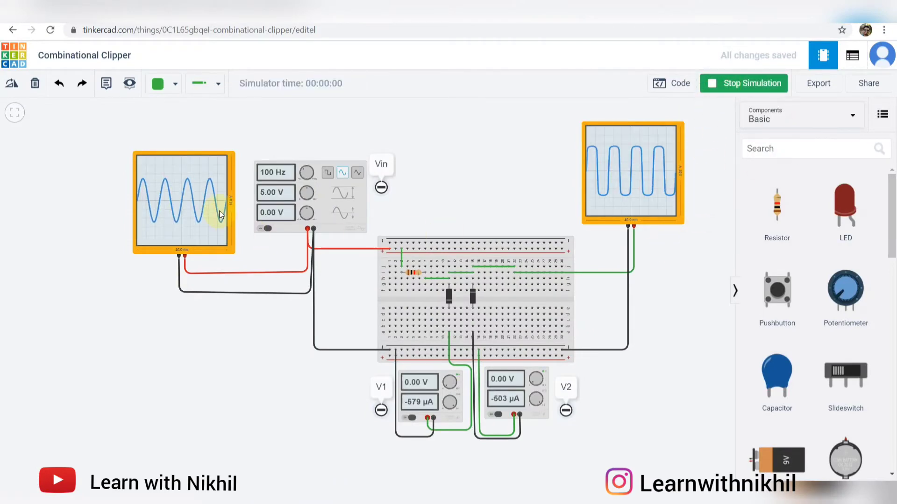
scroll(219, 211, up, 2)
scroll(217, 210, up, 1)
scroll(289, 194, up, 1)
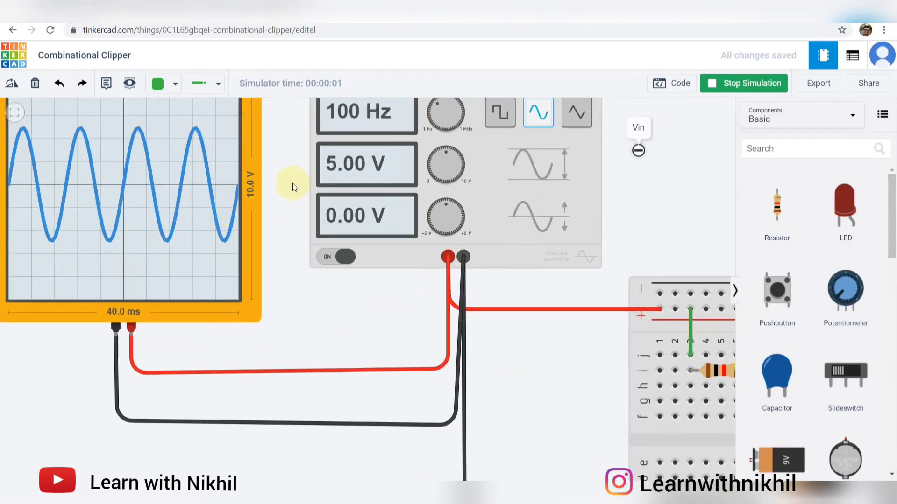
scroll(292, 183, up, 1)
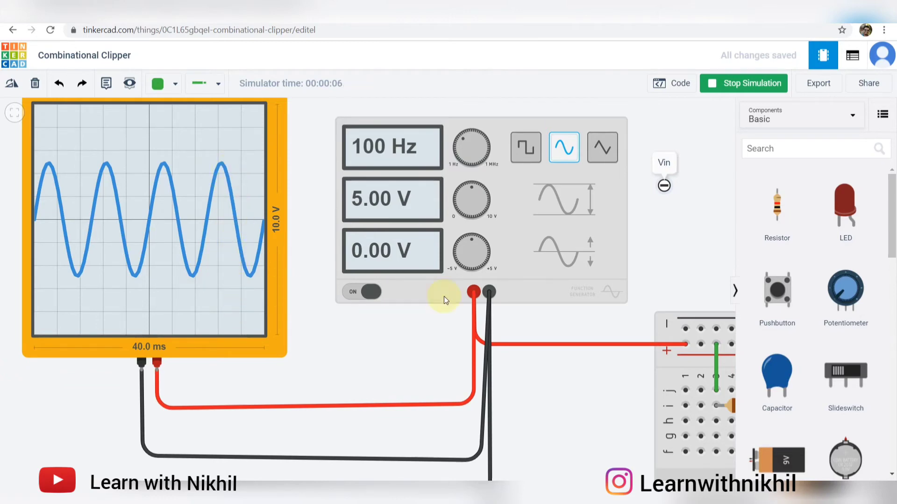
- Examine the output oscilloscope's clipped waveform and voltage scale, comparing it with the input waveform and both power supplies
scroll(641, 252, down, 1)
scroll(658, 247, down, 2)
scroll(520, 229, right, 5)
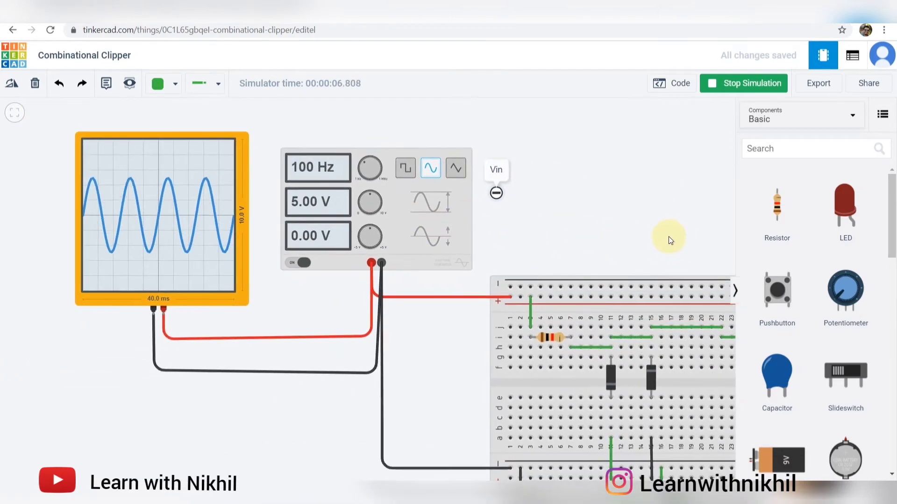
scroll(669, 236, down, 1)
scroll(497, 226, down, 1)
scroll(497, 226, right, 8)
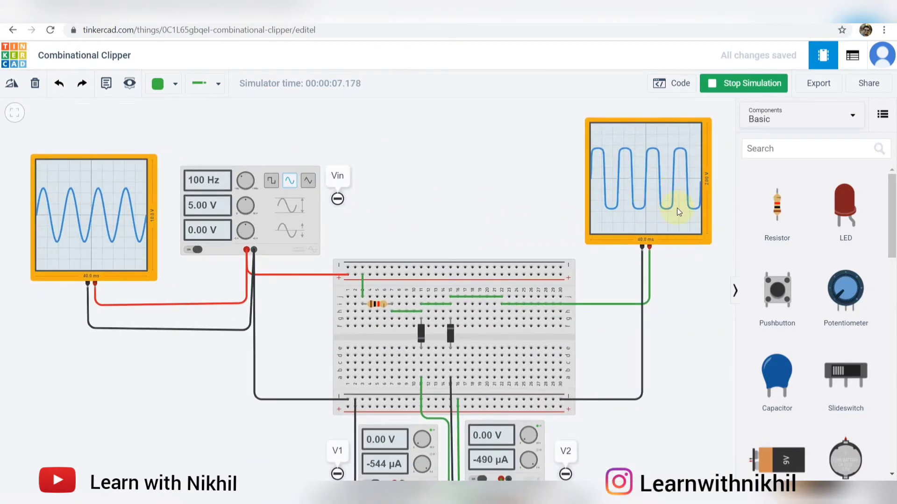
scroll(630, 278, right, 3)
scroll(666, 189, up, 3)
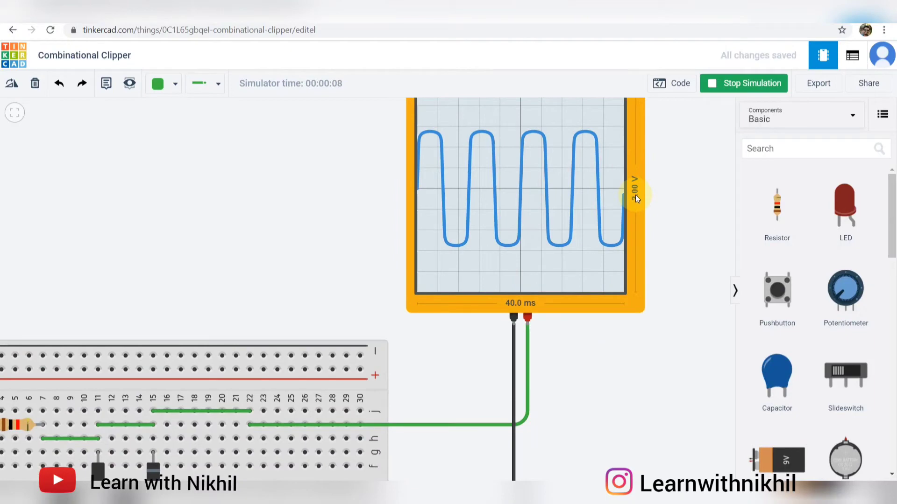
scroll(614, 234, up, 1)
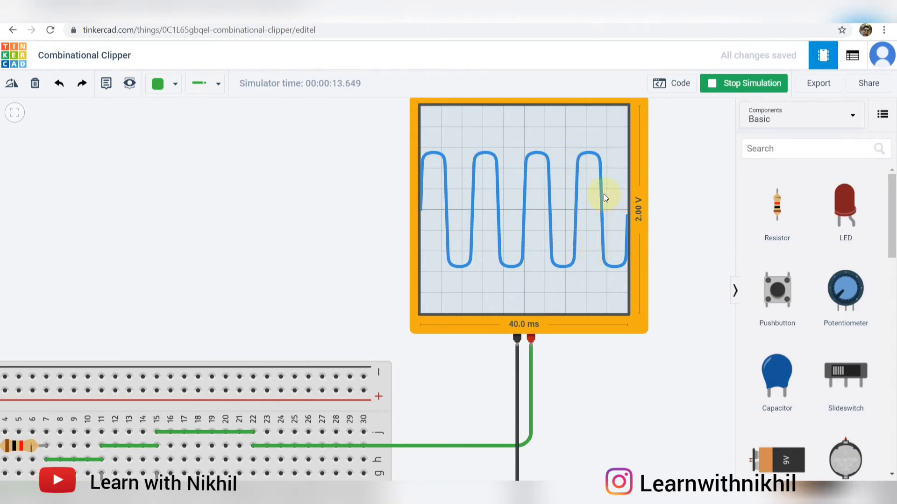
scroll(604, 195, down, 5)
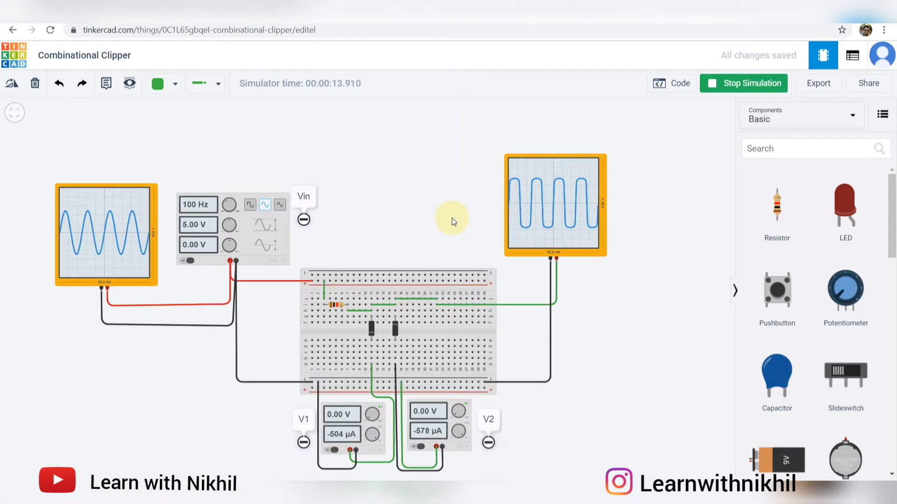
scroll(536, 187, up, 3)
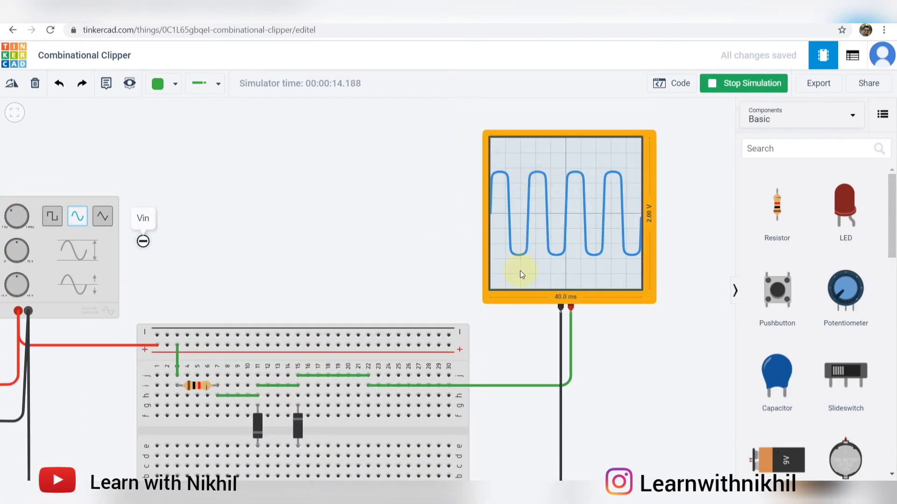
scroll(491, 264, down, 2)
drag(438, 268, 537, 175)
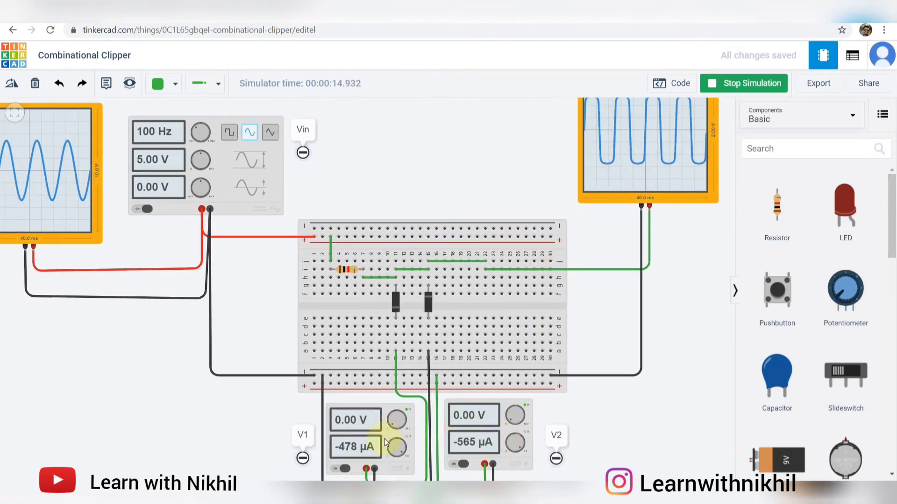
scroll(397, 179, down, 1)
drag(405, 178, 424, 186)
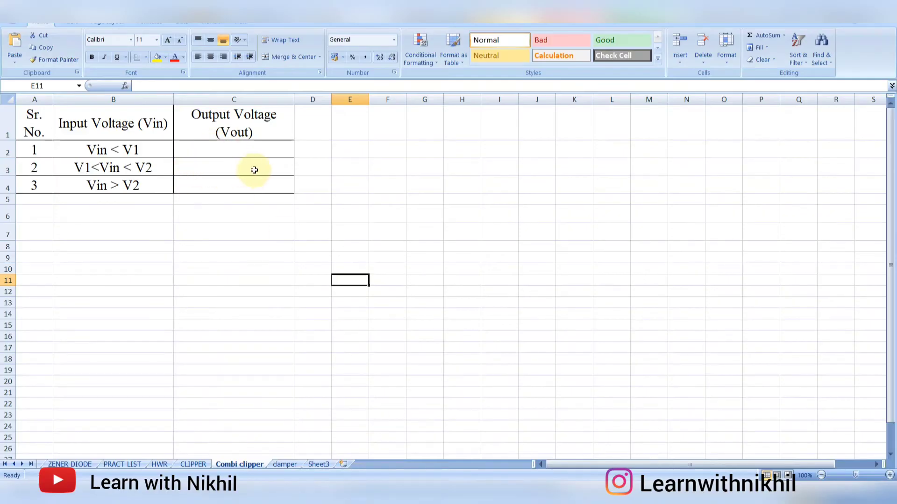
- Switch to the Combi clipper sheet in Excel and label cell B6 "Vin"
click(125, 217)
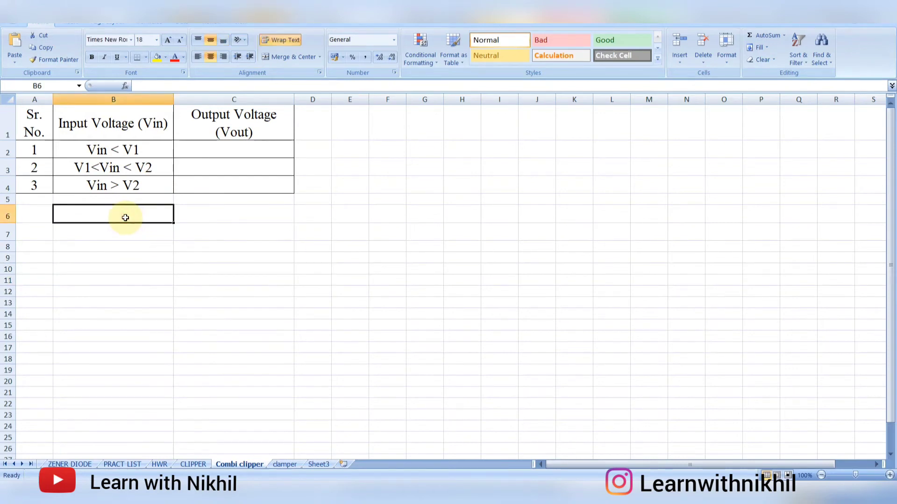
text(VIN)
key(BackSpace)
key(BackSpace)
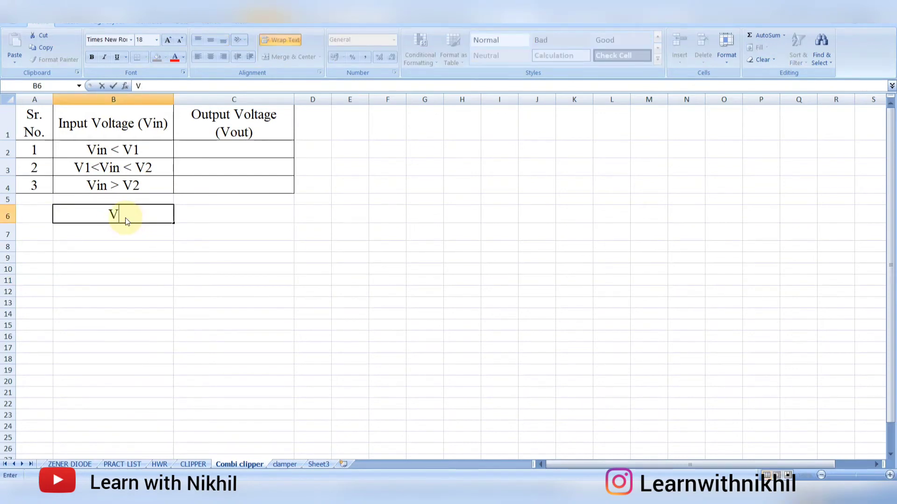
text(in)
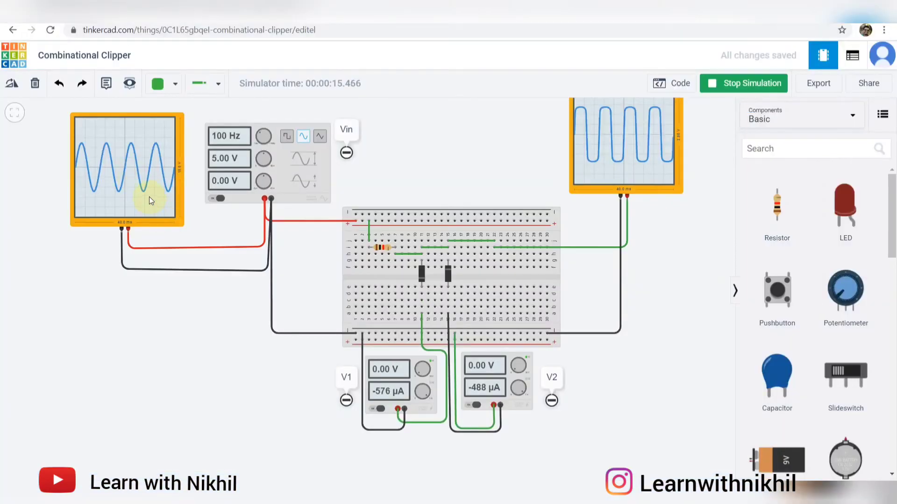
- Read the input oscilloscope's voltage scale in Tinkercad and enter 10 for Vin in cell C6 of the Excel sheet
scroll(150, 197, up, 2)
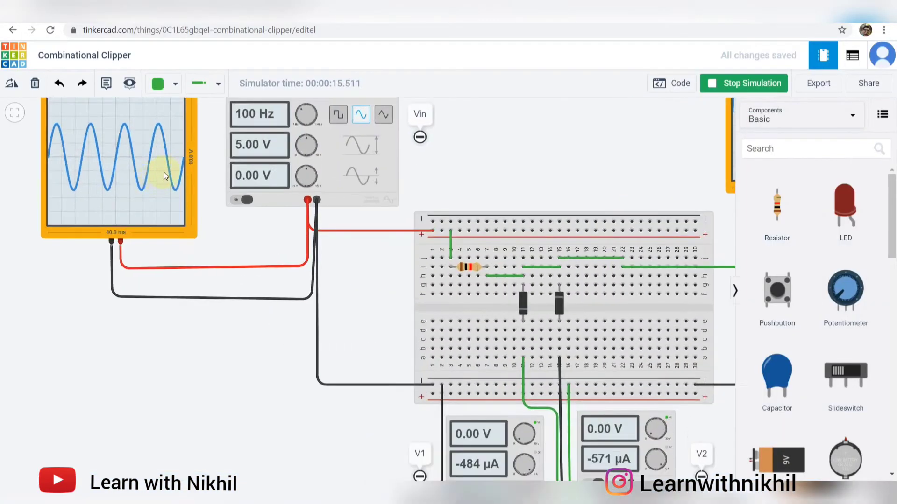
scroll(163, 175, up, 2)
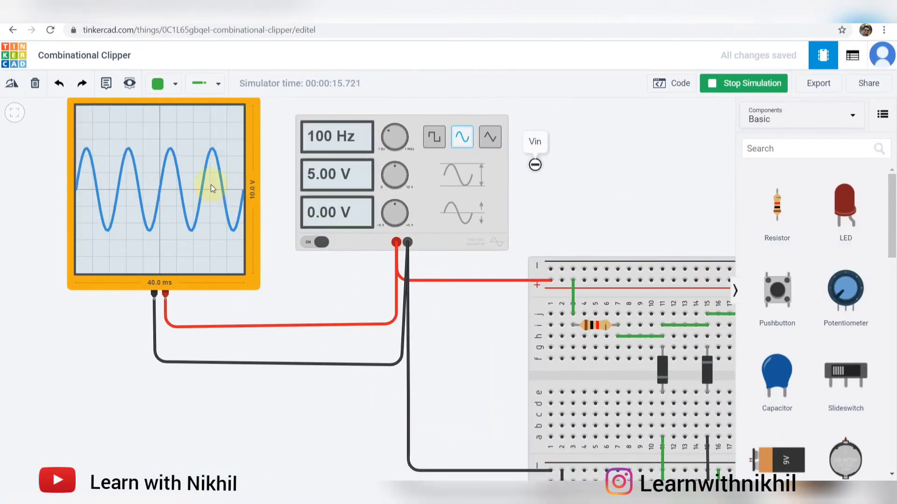
scroll(214, 167, up, 3)
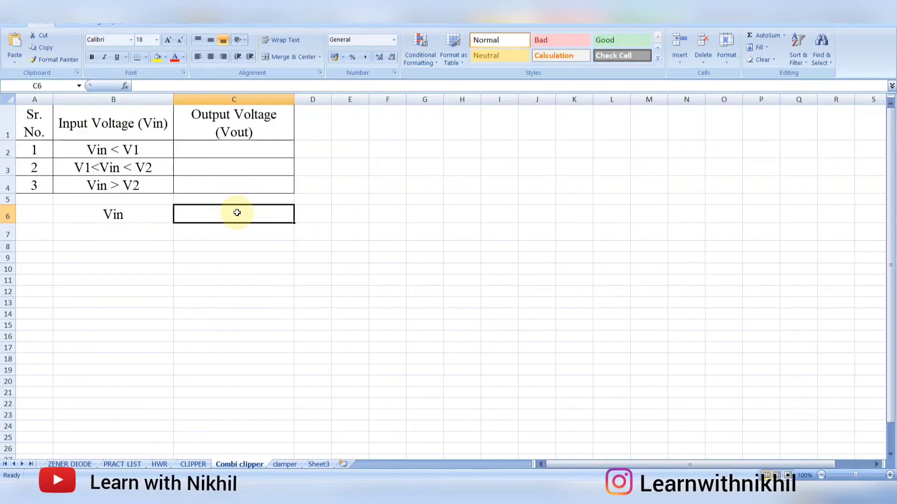
text(10)
key(Tab)
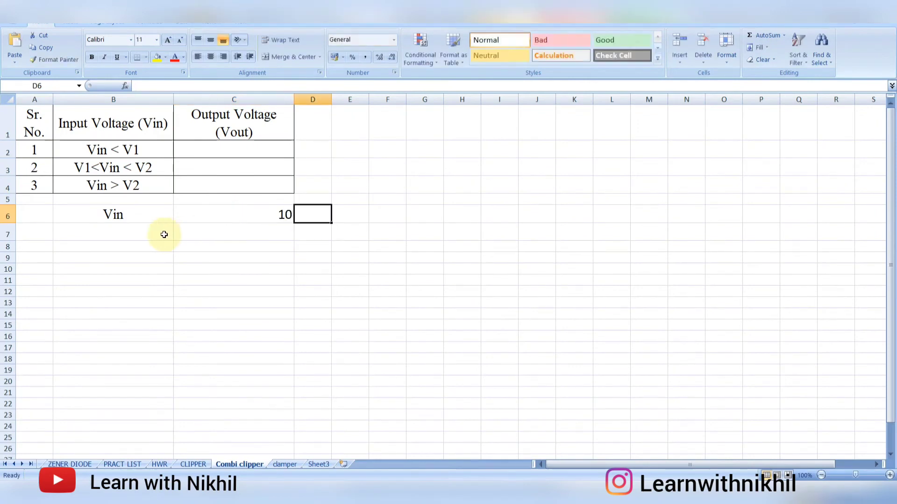
- Label cell B7 "Vout" directly below the Vin label
click(156, 232)
text(vout)
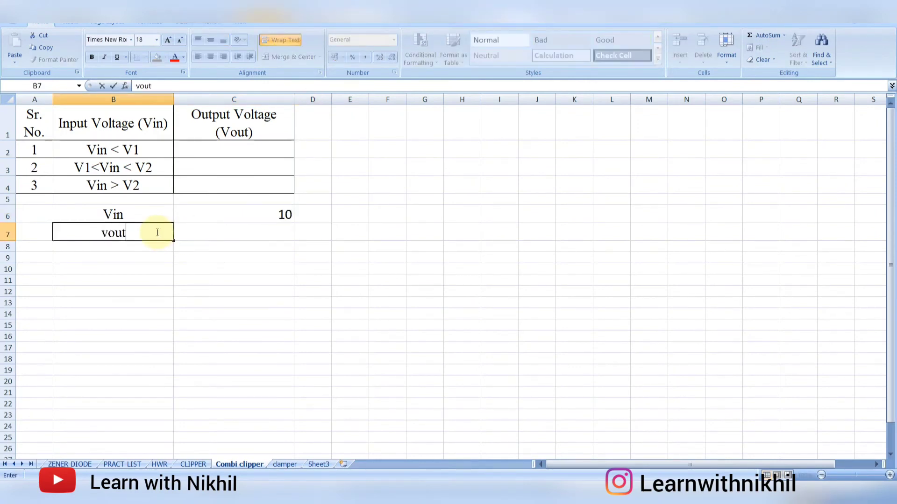
key(BackSpace)
key(BackSpace)
key(BackSpace)
key(BackSpace)
text(Vout)
key(Tab)
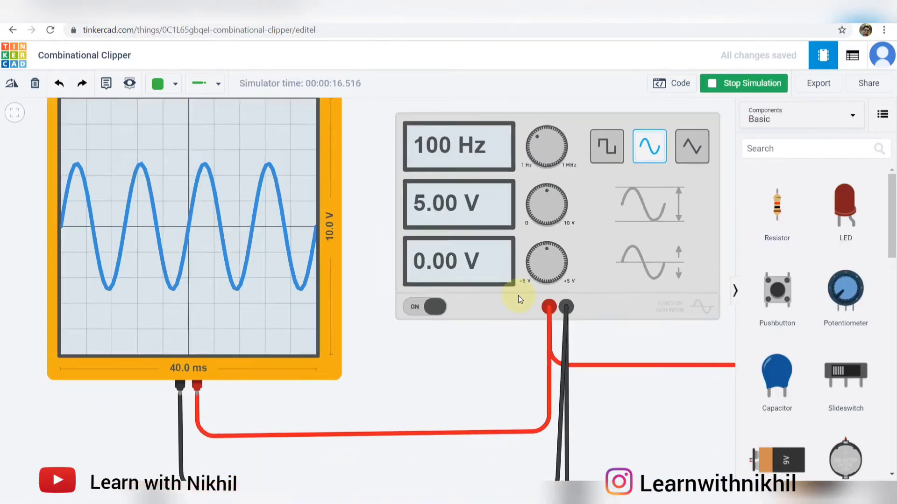
- Read the output oscilloscope's voltage scale in Tinkercad and enter 2 for Vout in cell C7 of the Excel sheet
scroll(517, 295, down, 2)
drag(510, 259, 407, 261)
drag(636, 264, 372, 258)
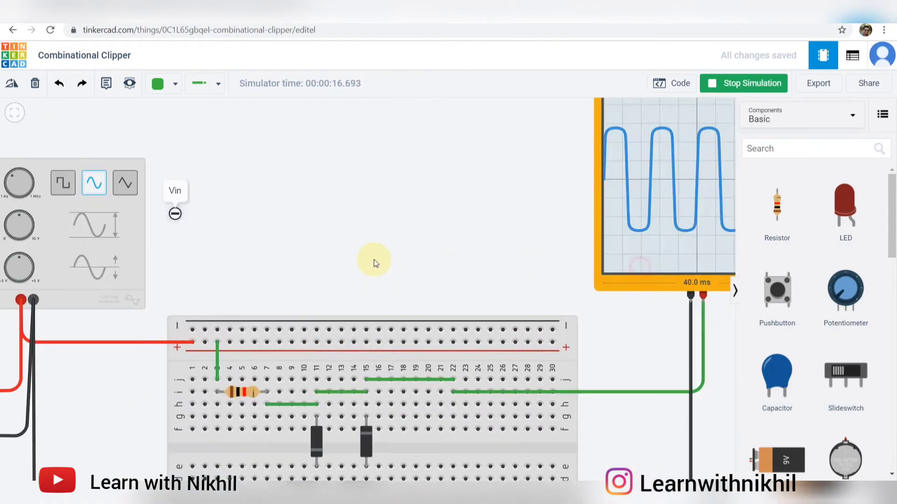
drag(688, 310, 569, 317)
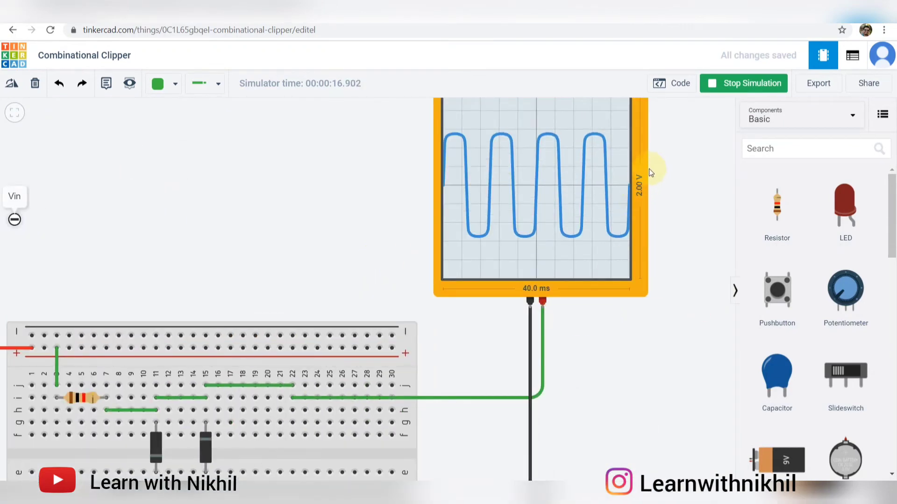
scroll(650, 171, up, 1)
drag(678, 138, 673, 208)
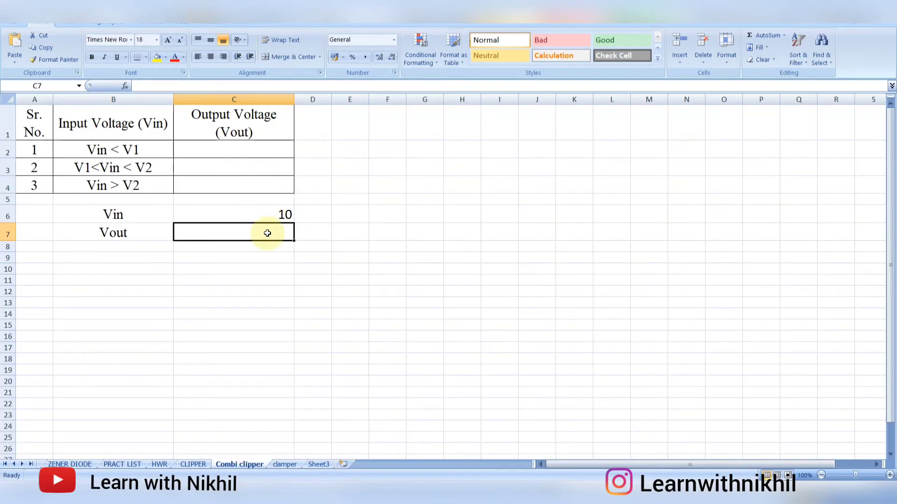
text(2)
click(313, 245)
click(292, 232)
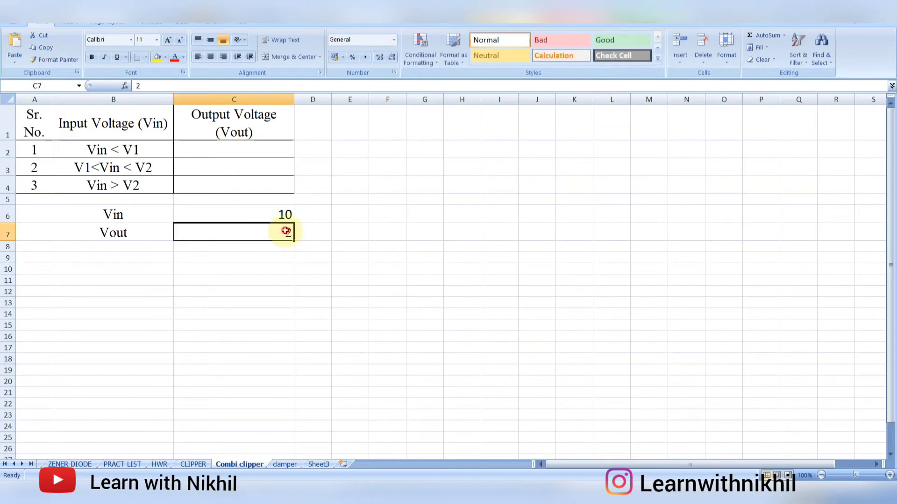
- Select output voltage cell C2 beside Vin < V1, and return to Tinkercad with the whole clipper circuit in view
click(228, 148)
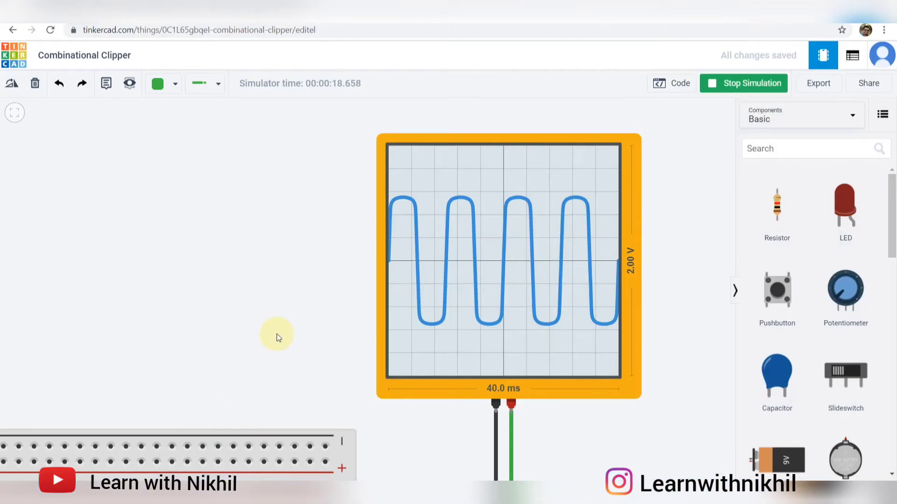
scroll(287, 329, down, 5)
drag(248, 304, 473, 194)
drag(412, 211, 411, 171)
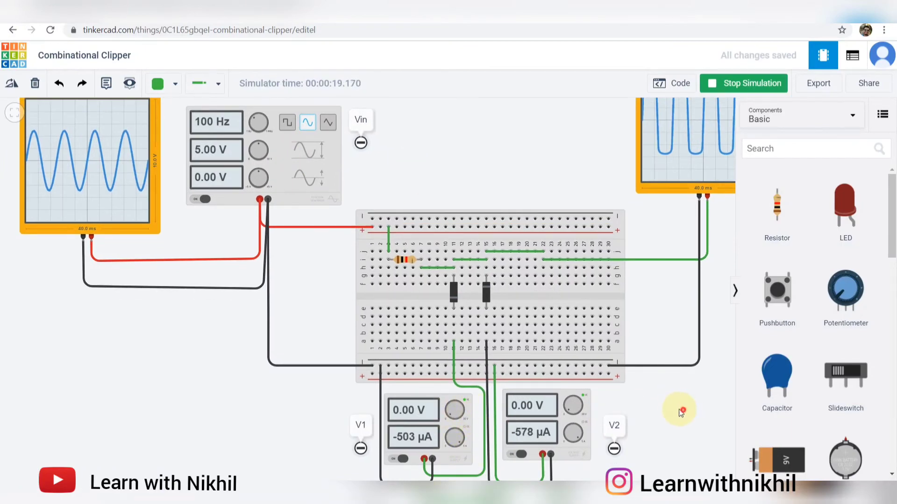
scroll(630, 406, up, 1)
scroll(631, 406, down, 2)
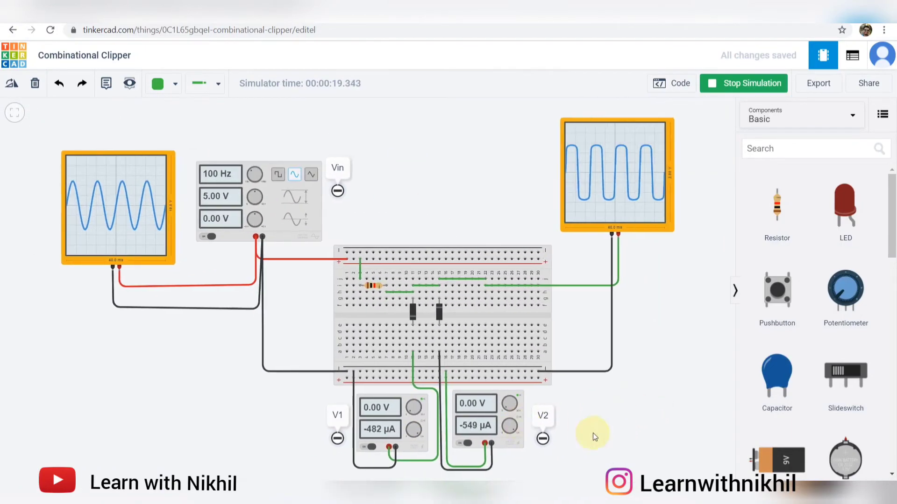
drag(611, 422, 606, 420)
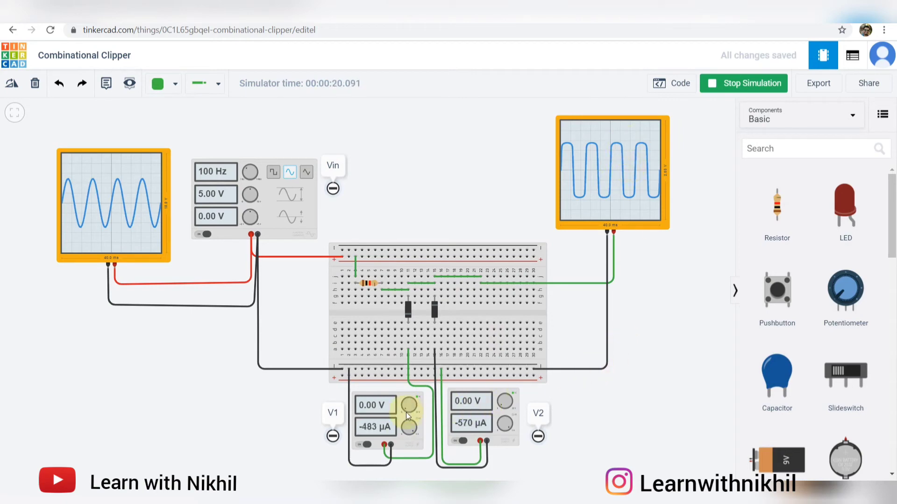
- Set power supply V1 to 2.00 V and inspect the clipped waveform on the output oscilloscope
drag(404, 410, 405, 408)
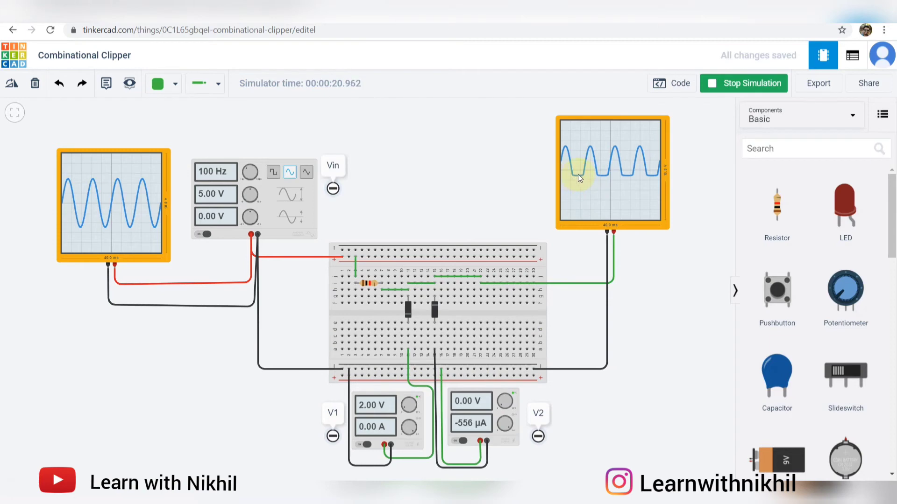
scroll(579, 175, up, 3)
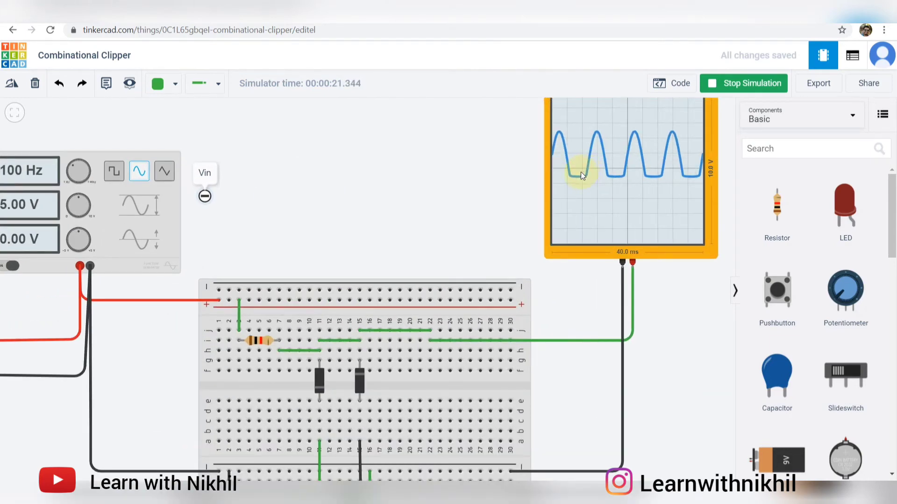
scroll(580, 173, down, 3)
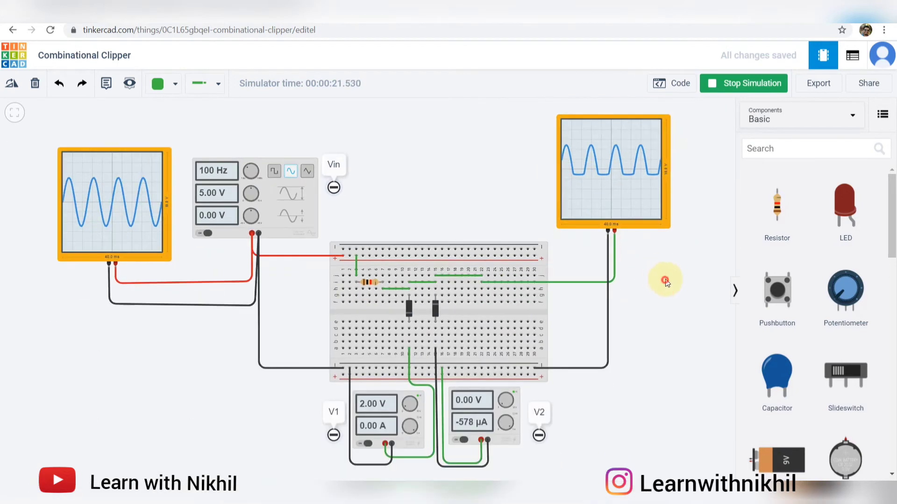
- Raise power supply V2 to 2.40 V and turn V1 down to 0 V to compare the output clipping
click(500, 394)
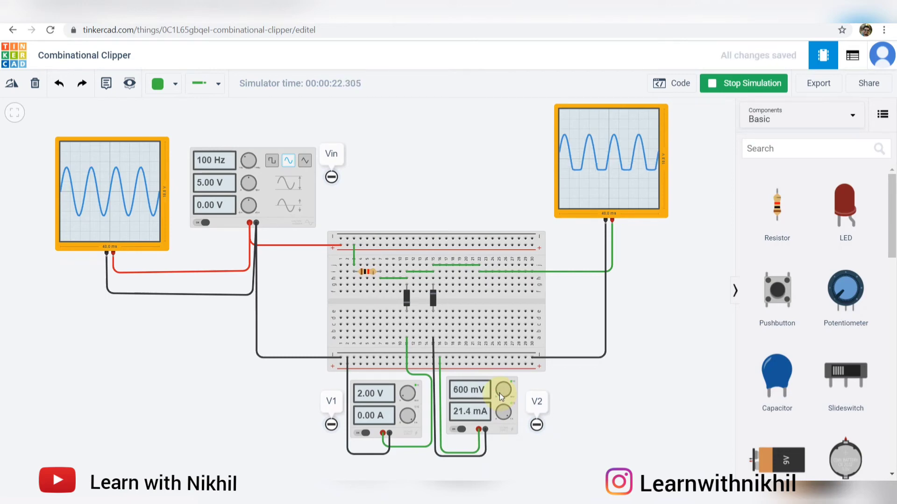
drag(500, 393, 498, 392)
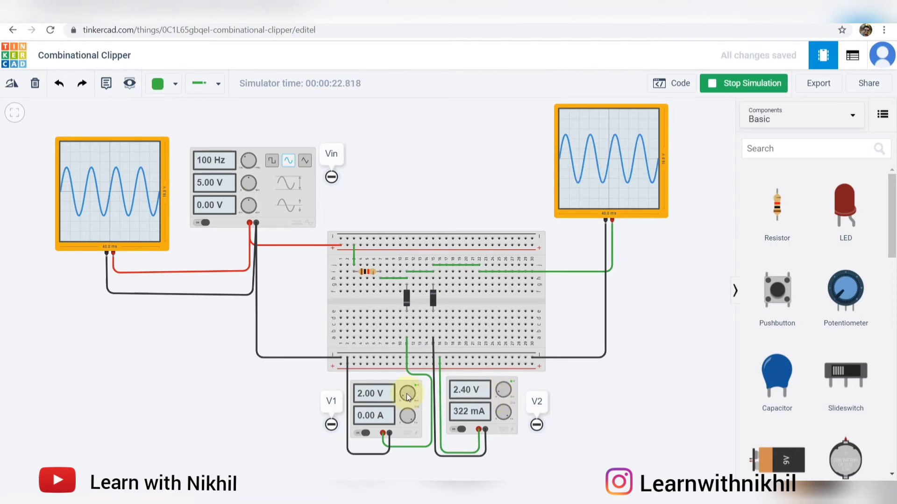
drag(406, 394, 411, 399)
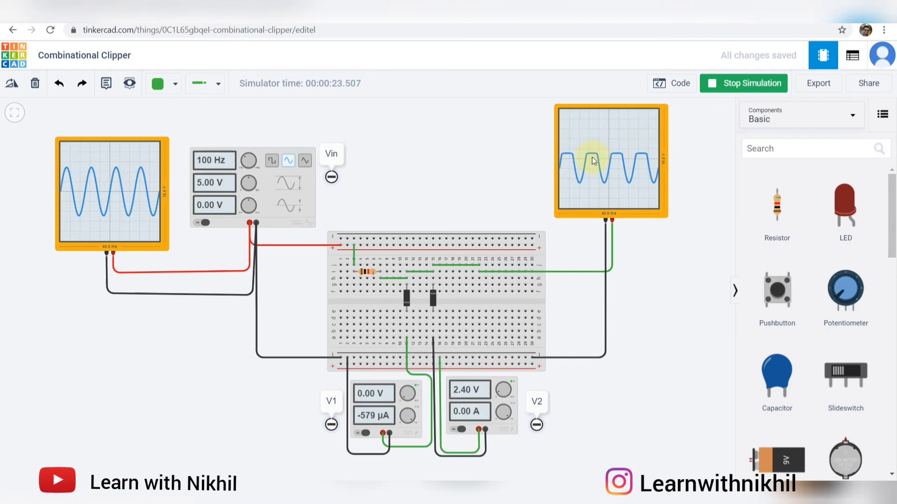
- Try power supply V1 at about 1.05 V, and return both V1 and V2 to 0 V
click(402, 397)
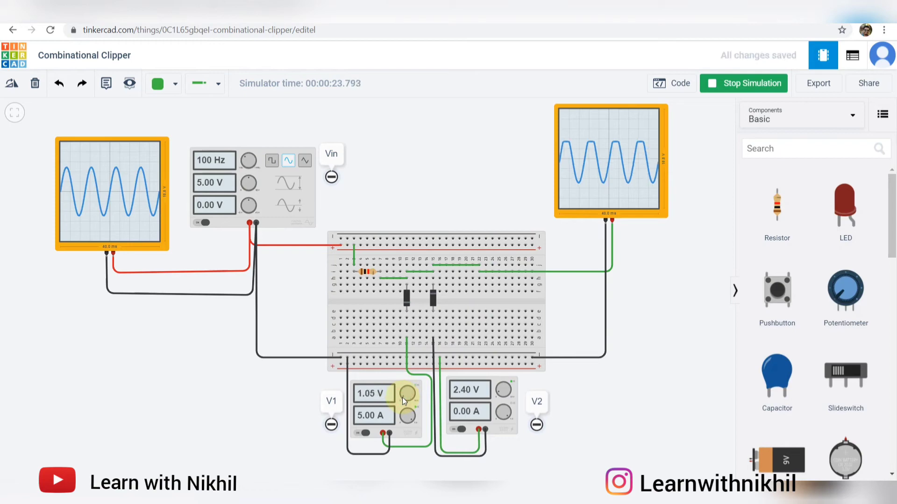
drag(402, 397, 407, 399)
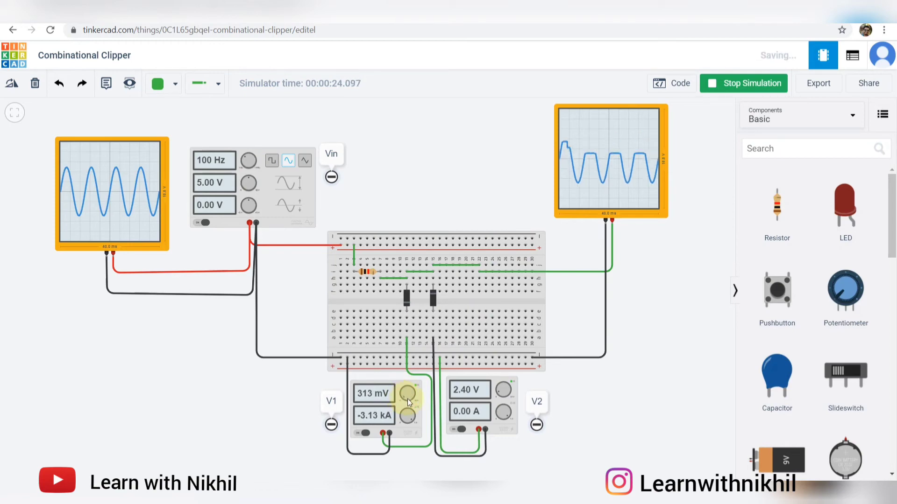
drag(502, 393, 505, 394)
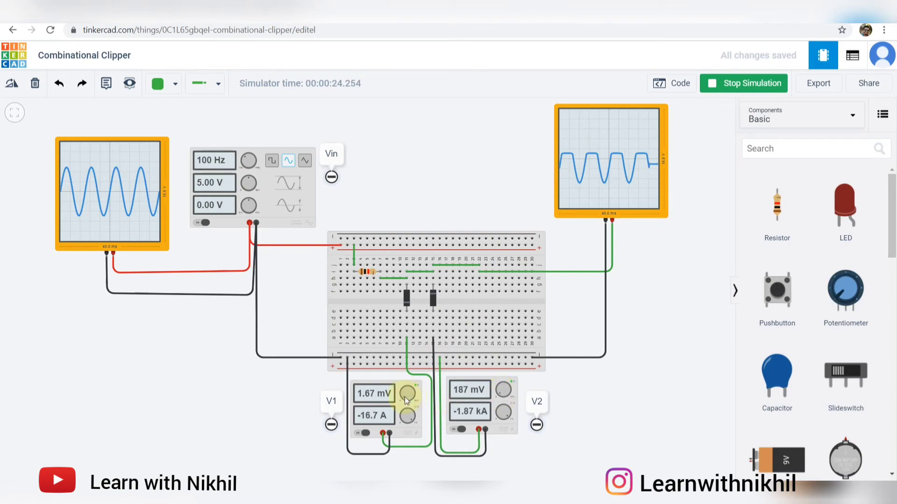
drag(404, 397, 413, 399)
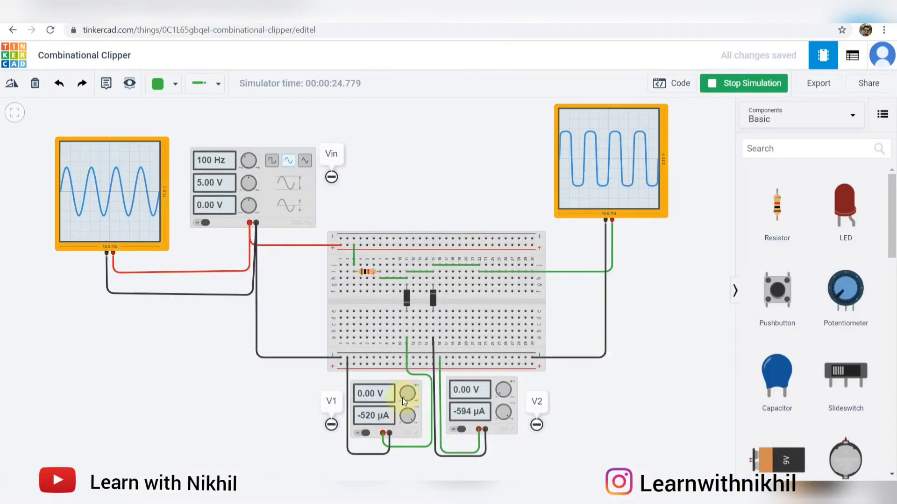
- Set power supply V1 to 5.80 V and read the output waveform's peak against the oscilloscope's voltage scale
drag(402, 398, 424, 395)
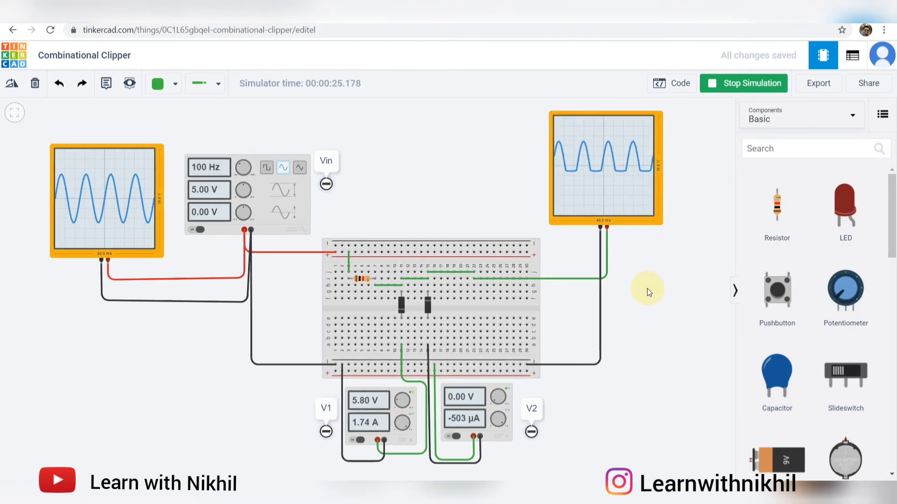
scroll(612, 172, up, 4)
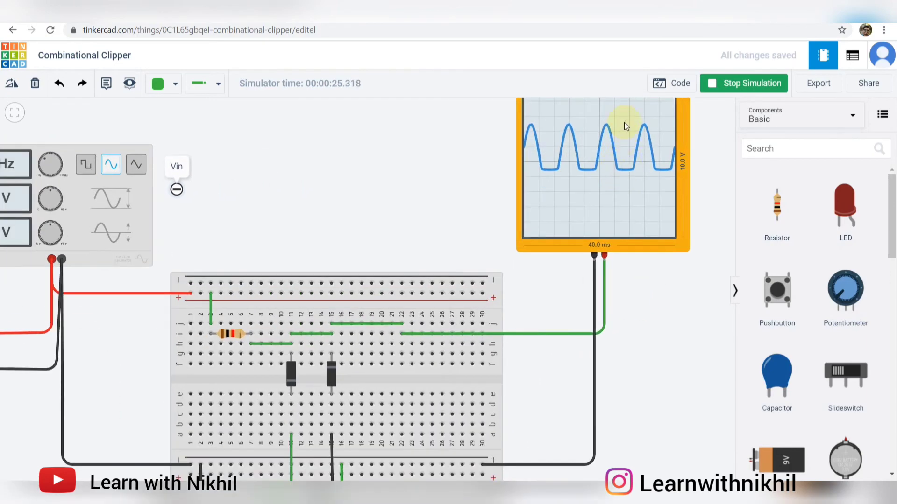
scroll(610, 183, up, 4)
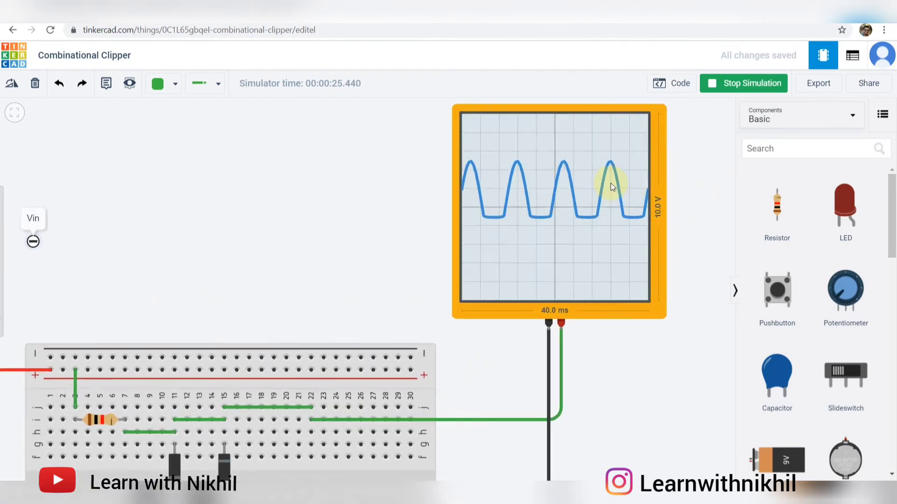
scroll(718, 209, down, 5)
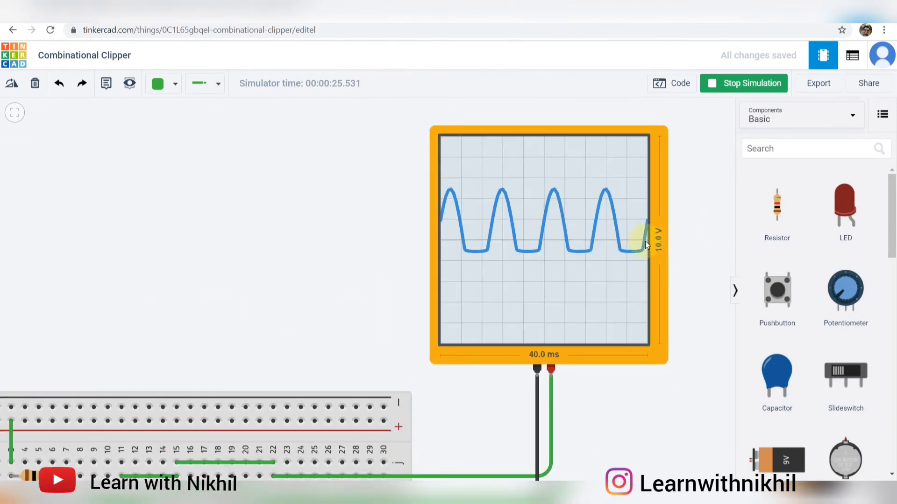
scroll(419, 282, down, 3)
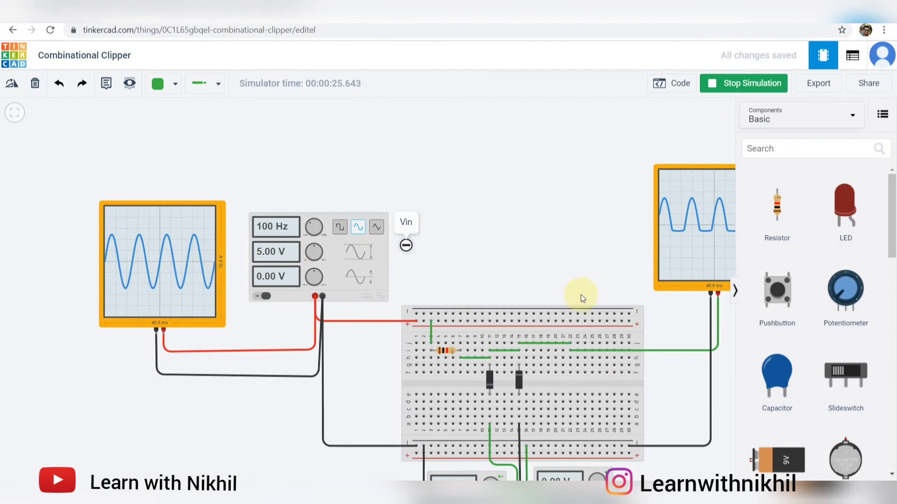
drag(690, 320, 571, 321)
scroll(627, 189, up, 5)
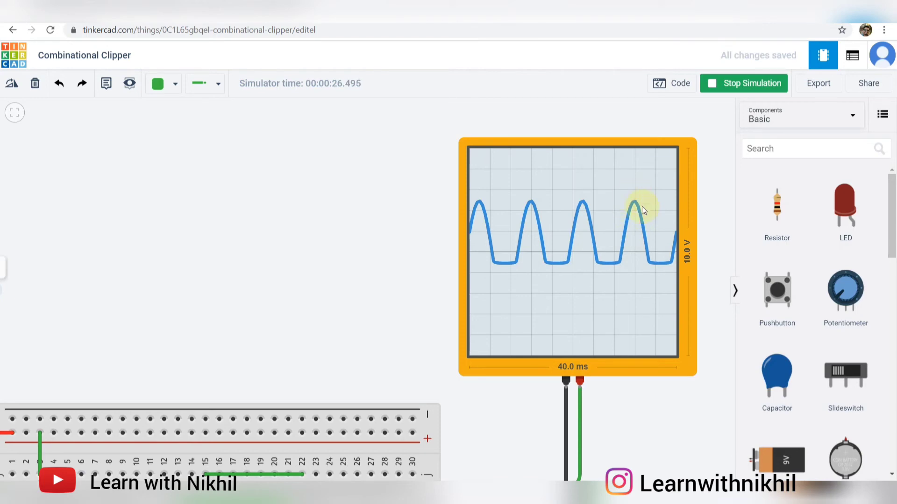
scroll(628, 219, down, 5)
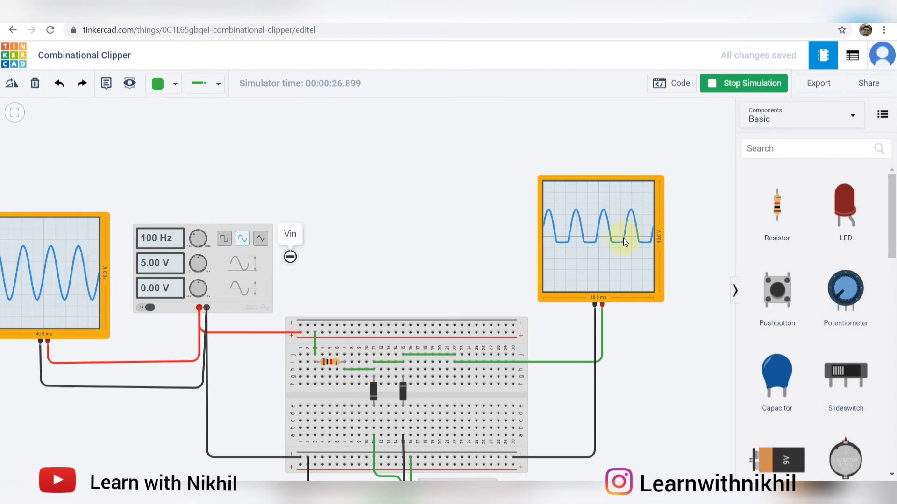
scroll(623, 240, up, 5)
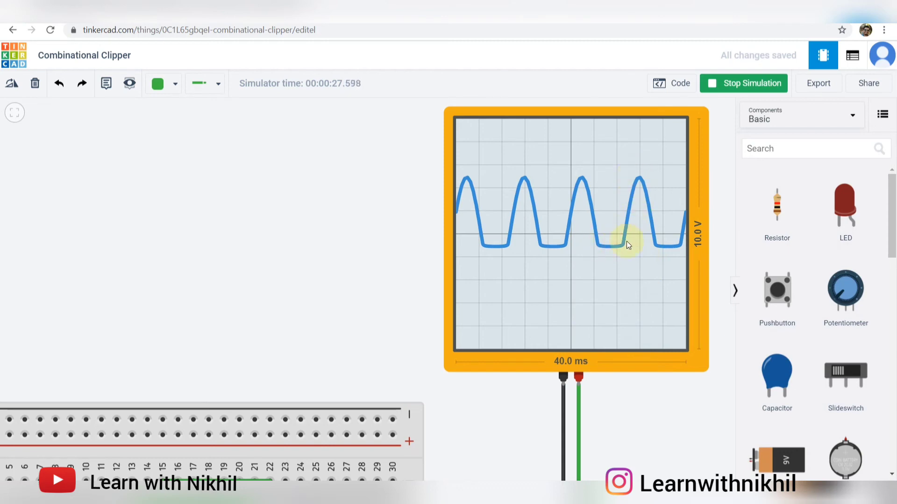
scroll(626, 241, down, 5)
scroll(503, 253, down, 3)
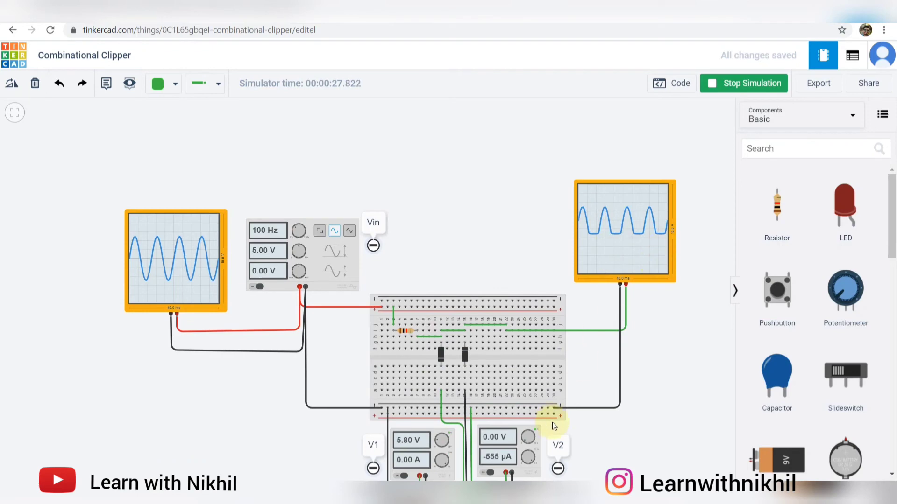
- Switch to the Excel table and enter 6 as the output voltage for Vin < V1 in cell C2
mouse_move(333, 481)
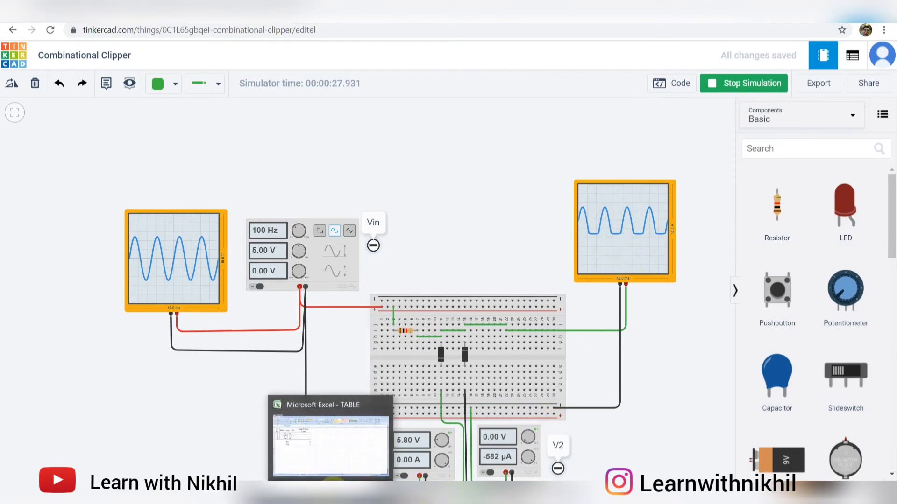
click(332, 448)
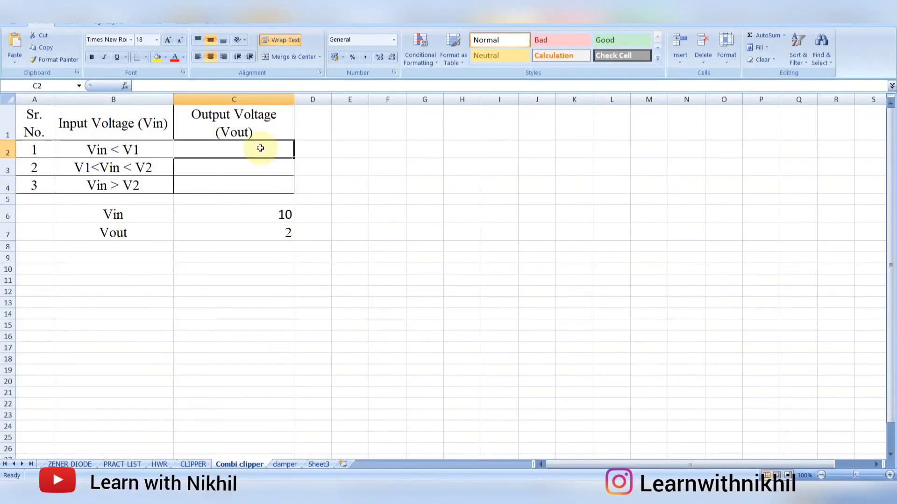
text(6)
key(Return)
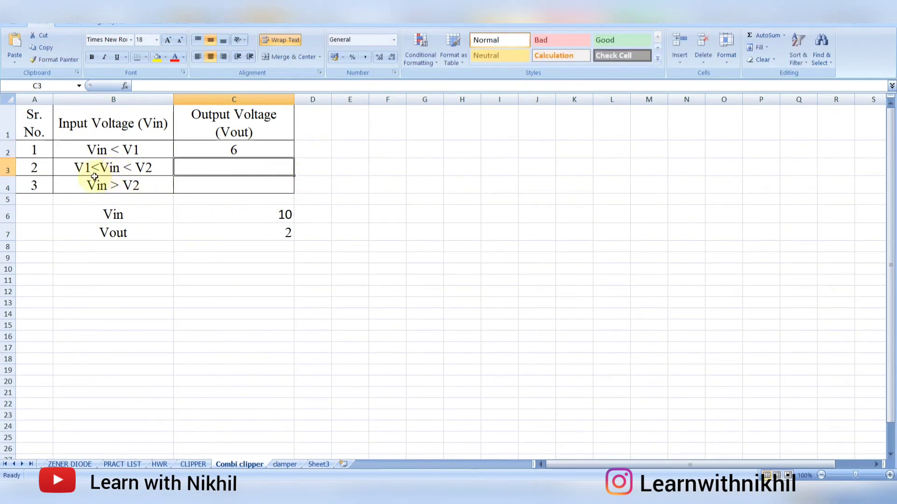
- Switch back to Tinkercad, turn power supply V1 down below 1 V and raise V2 to 6.80 V
key(alt+Tab)
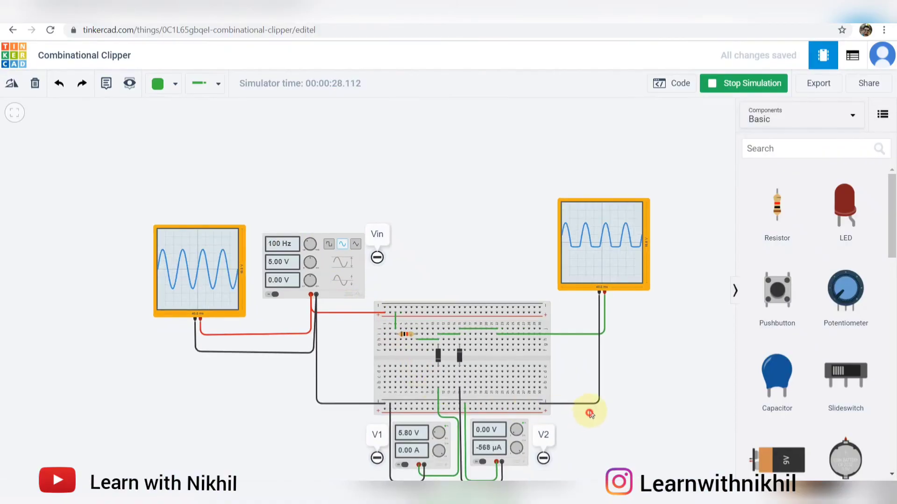
scroll(265, 260, down, 1)
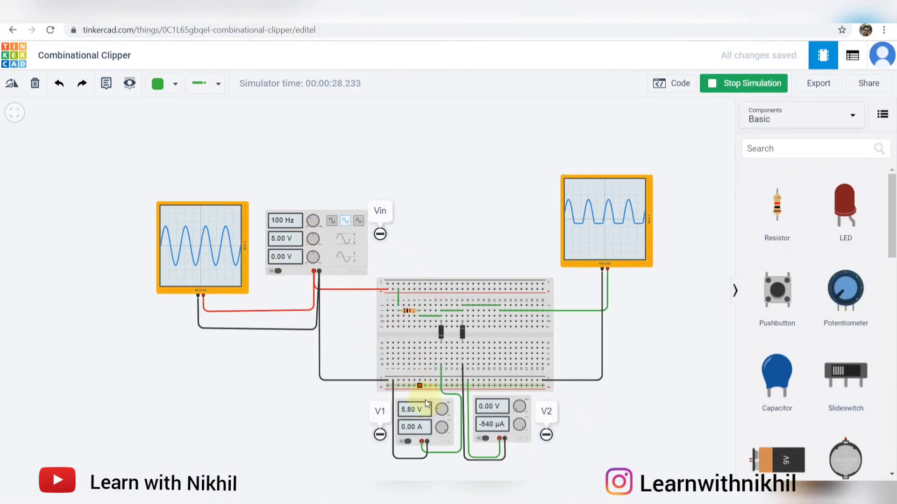
drag(437, 407, 441, 413)
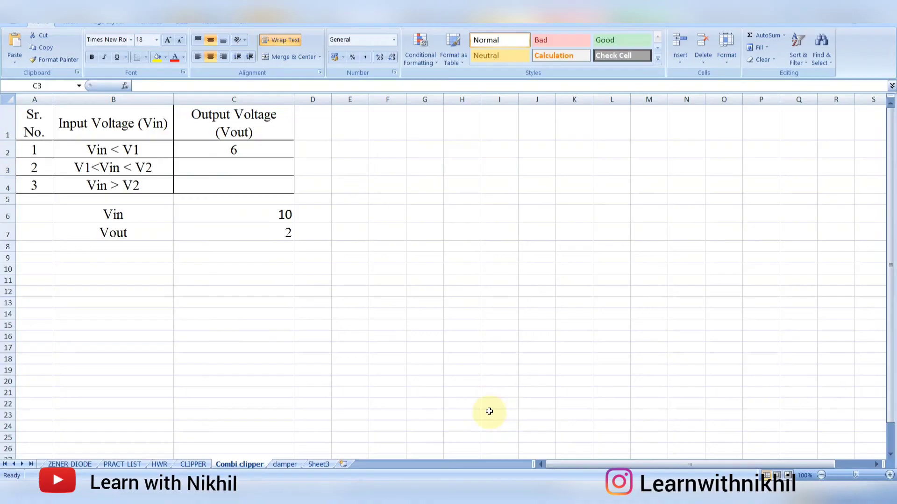
click(199, 176)
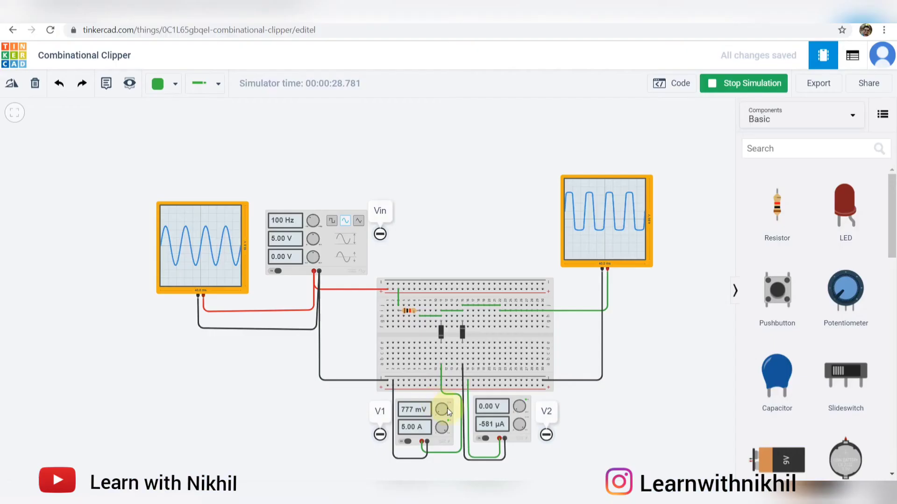
drag(517, 410, 517, 405)
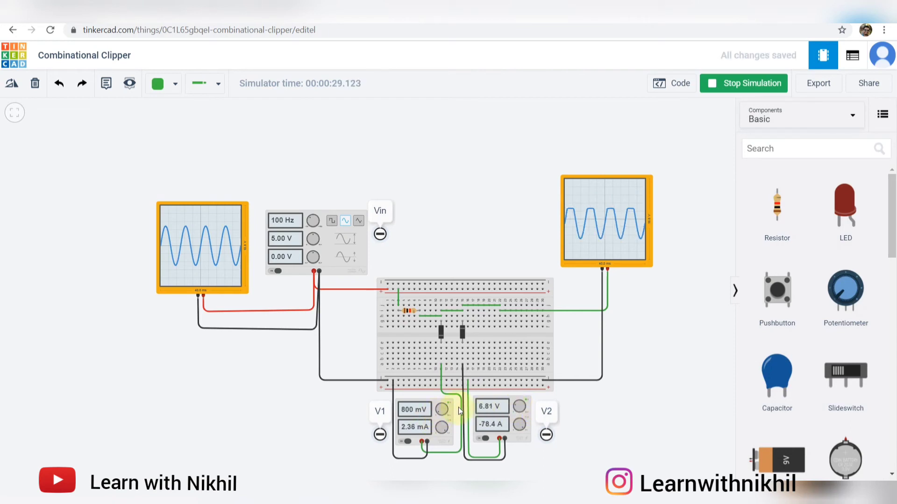
drag(439, 413, 449, 414)
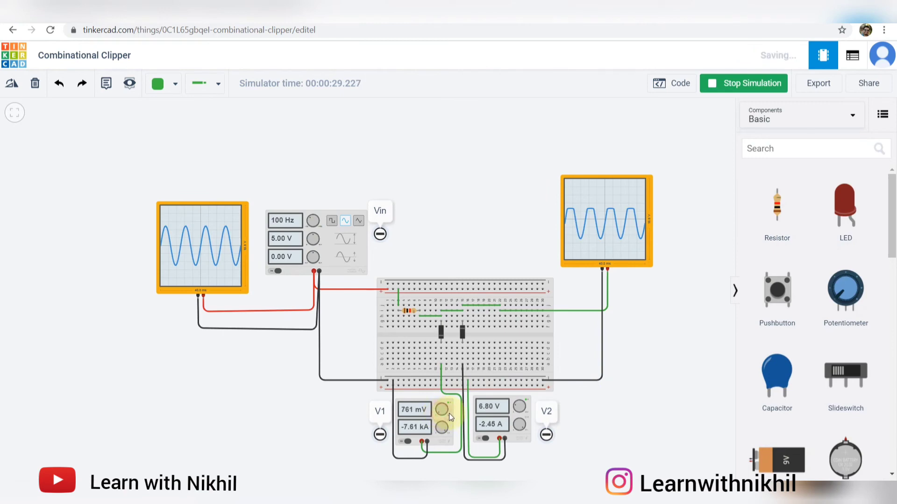
- Read the output waveform on the oscilloscope, switch to the Excel table and enter -6 for V1<Vin<V2 in cell C3
drag(623, 306, 606, 310)
scroll(587, 233, up, 5)
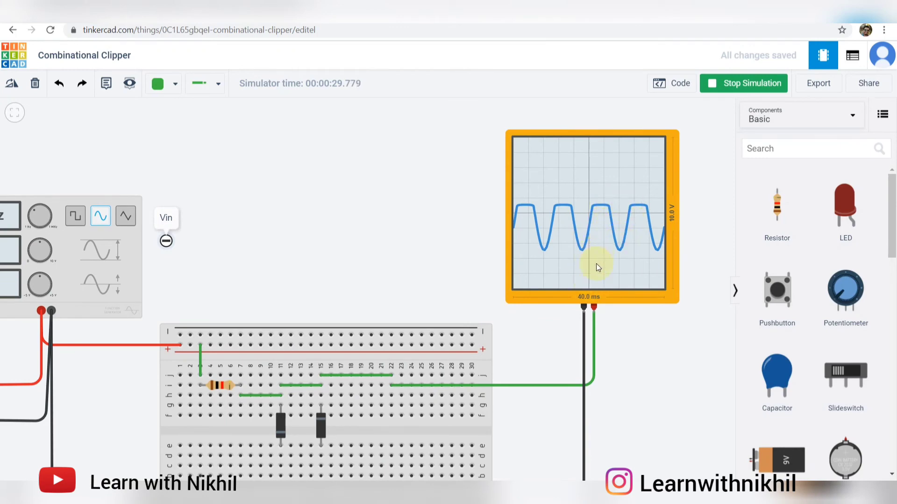
scroll(596, 263, down, 3)
drag(405, 268, 455, 246)
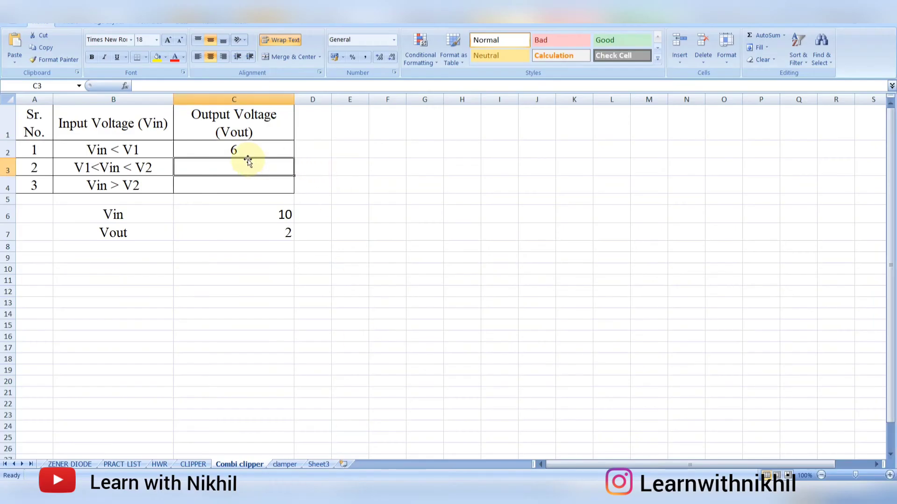
text(-6)
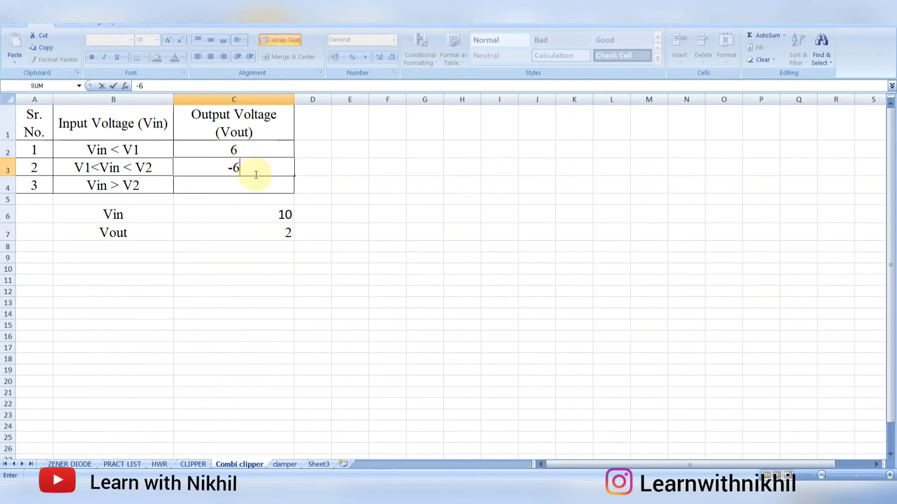
key(Return)
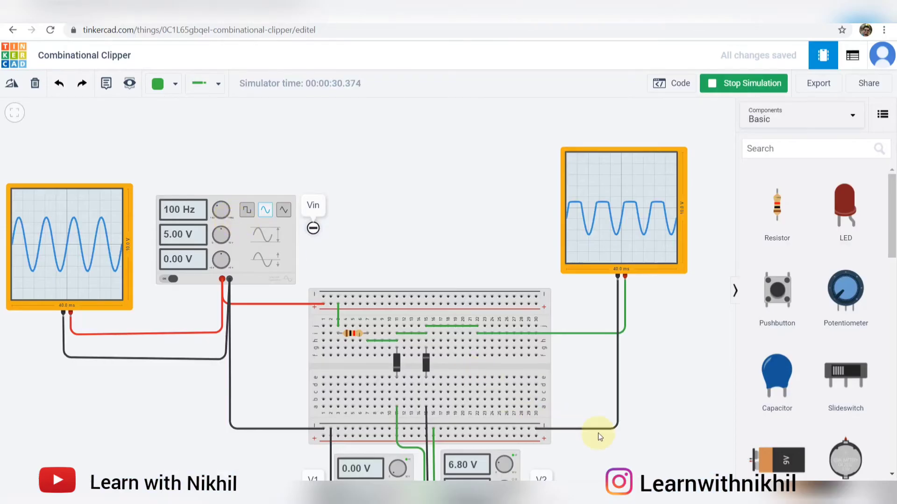
- Switch back to Tinkercad, try several V1 and V2 levels, and settle V1 at 0 V and V2 at 3.00 V
drag(672, 401, 674, 358)
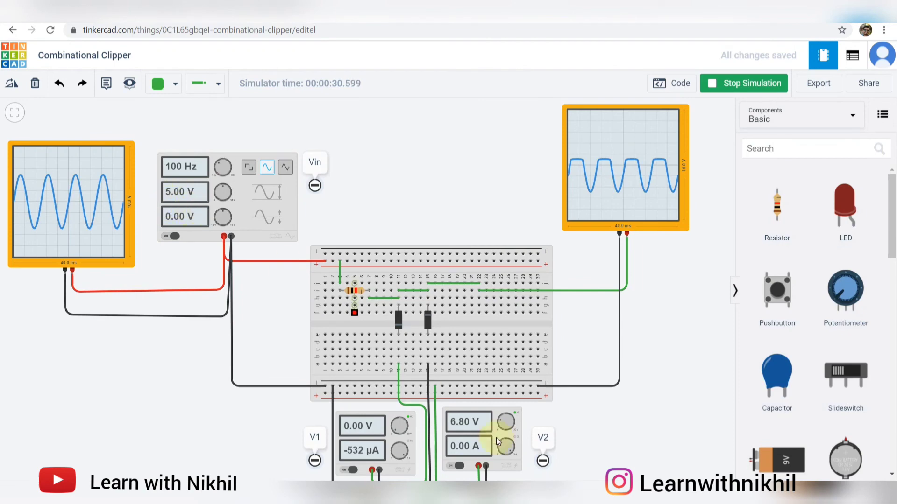
drag(501, 420, 500, 424)
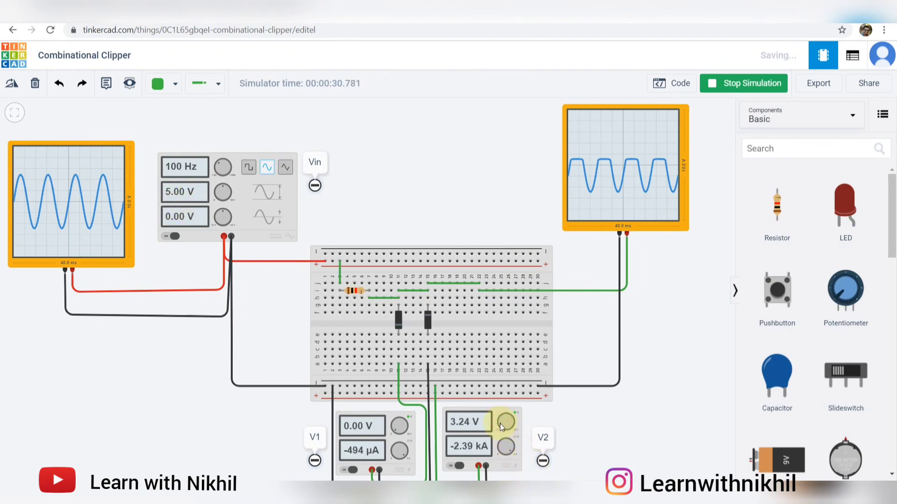
drag(396, 430, 393, 430)
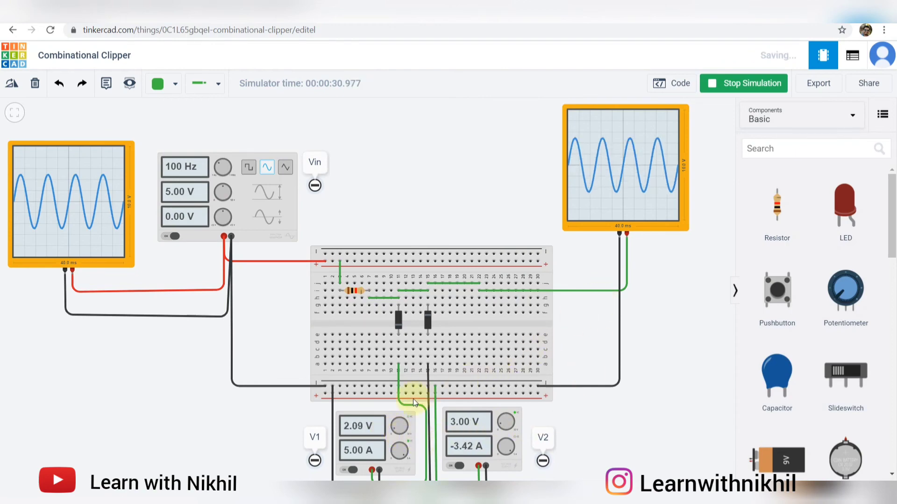
click(394, 429)
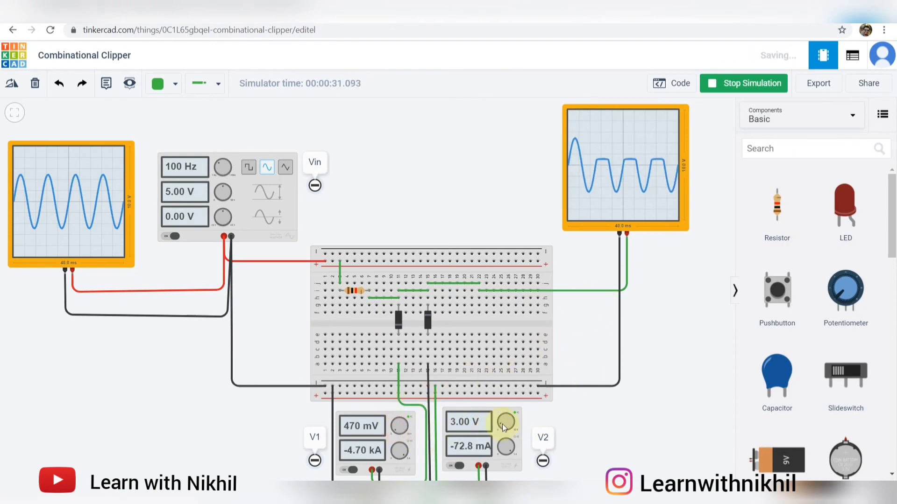
click(504, 425)
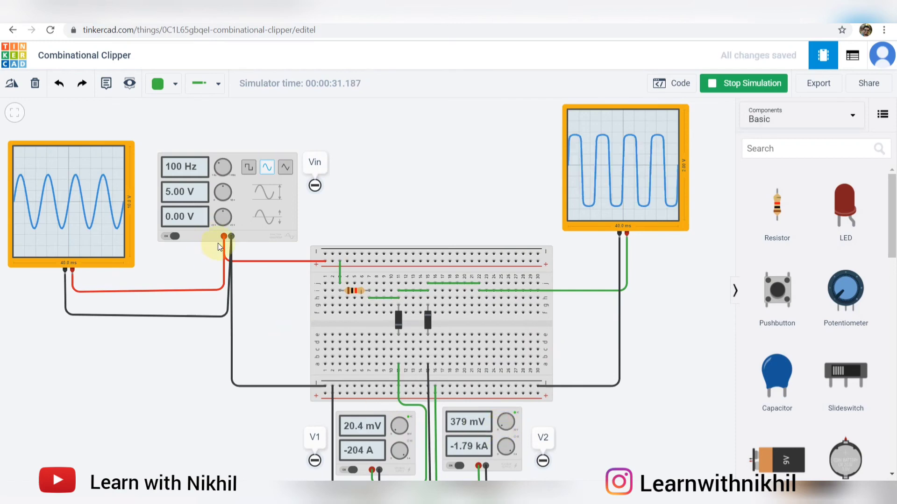
click(502, 428)
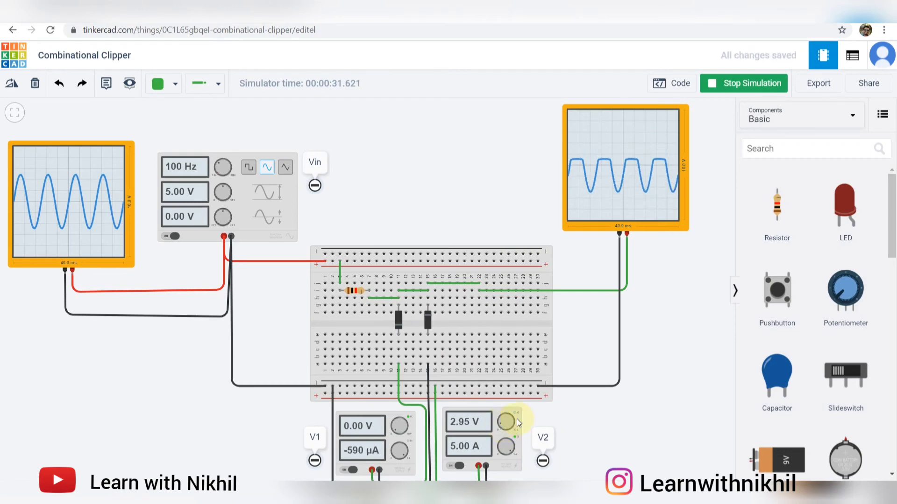
- Read the output waveform on the oscilloscope, switch to Excel and enter -6 for Vin > V2 in cell C4
drag(650, 309, 625, 315)
scroll(620, 174, up, 2)
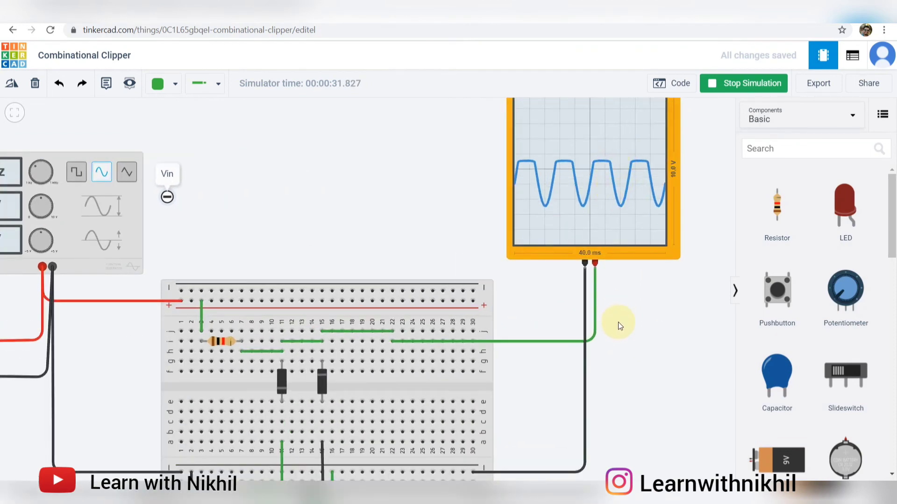
key(alt+Tab)
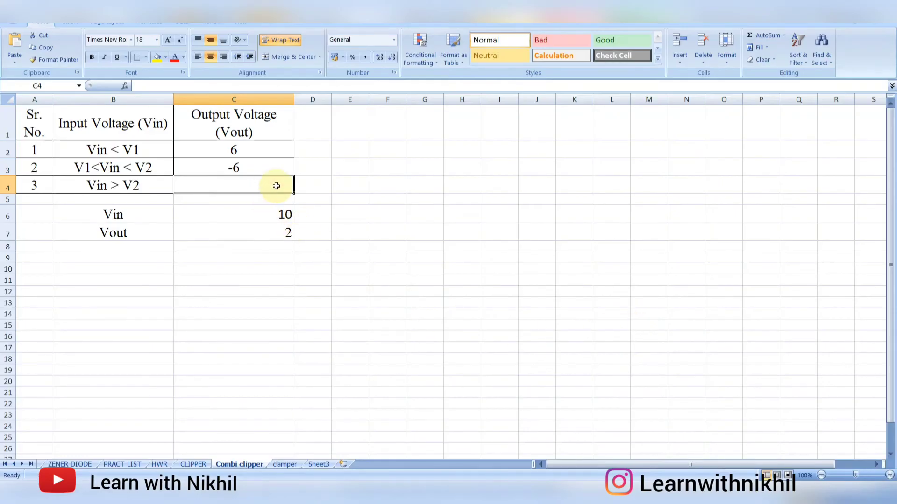
text(-6)
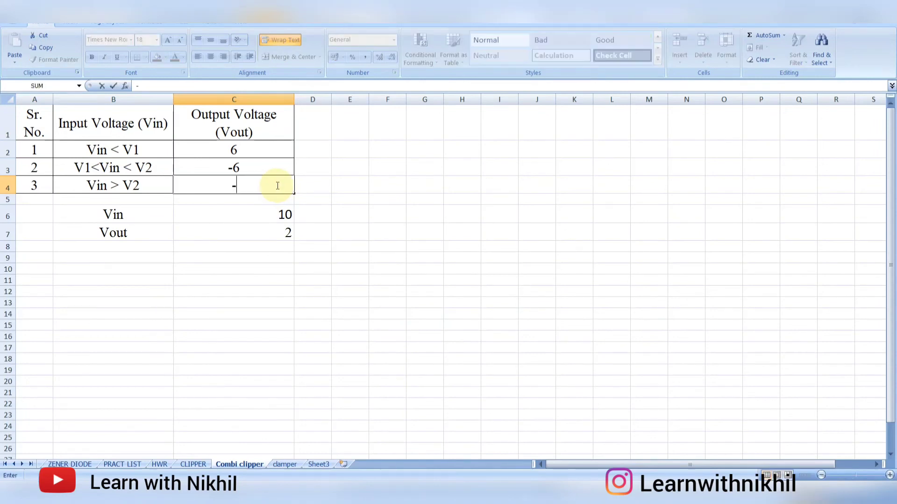
click(352, 211)
- Switch between Tinkercad and the Excel table to compare the V1 and V2 supply settings with the table's input voltage conditions
key(alt+Tab)
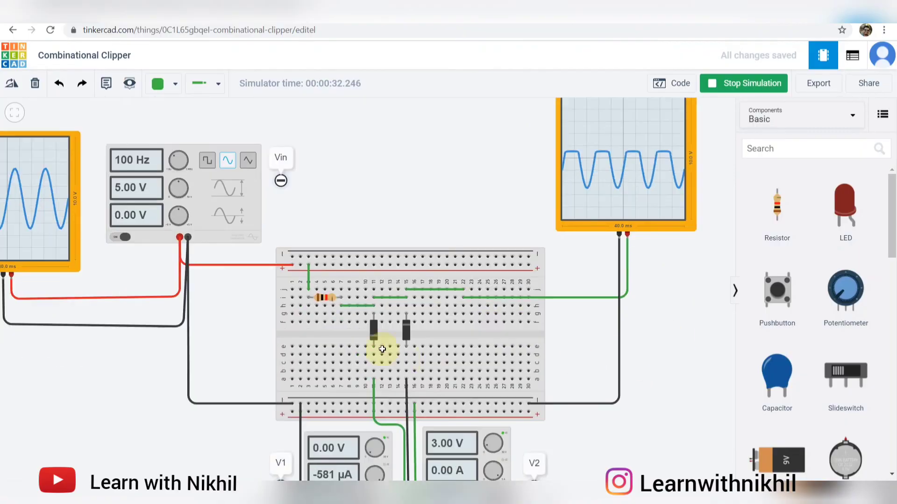
key(alt+Tab)
key(alt+Tab)
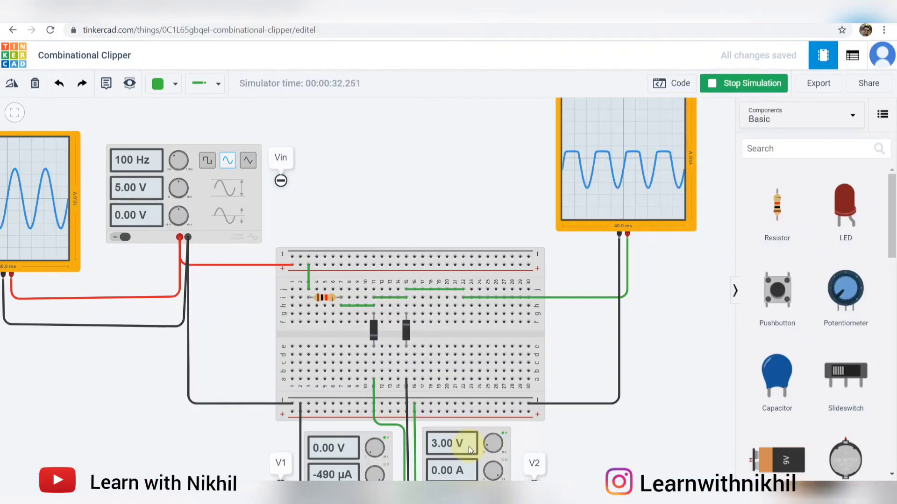
scroll(469, 446, down, 3)
scroll(402, 422, up, 4)
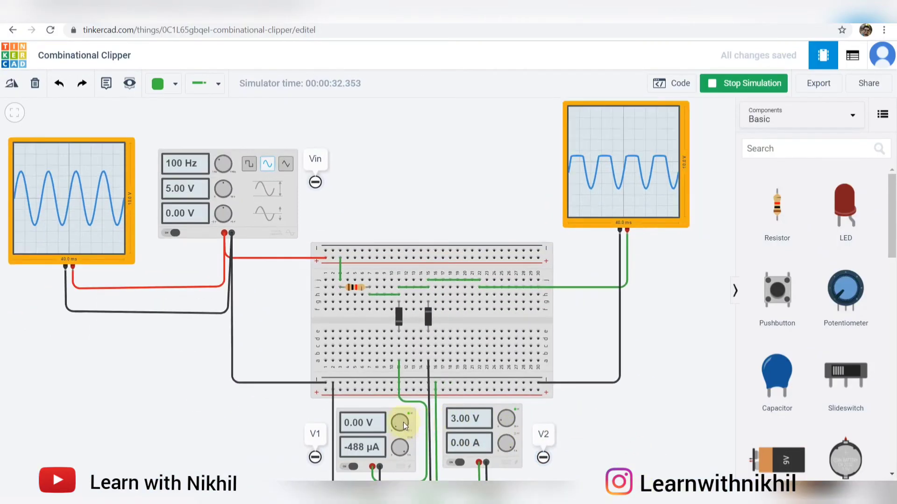
key(alt+Tab)
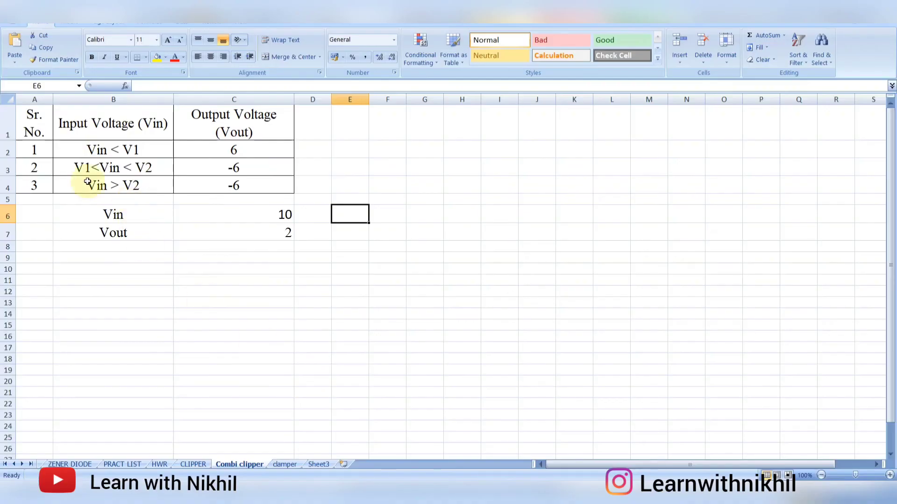
key(alt+Tab)
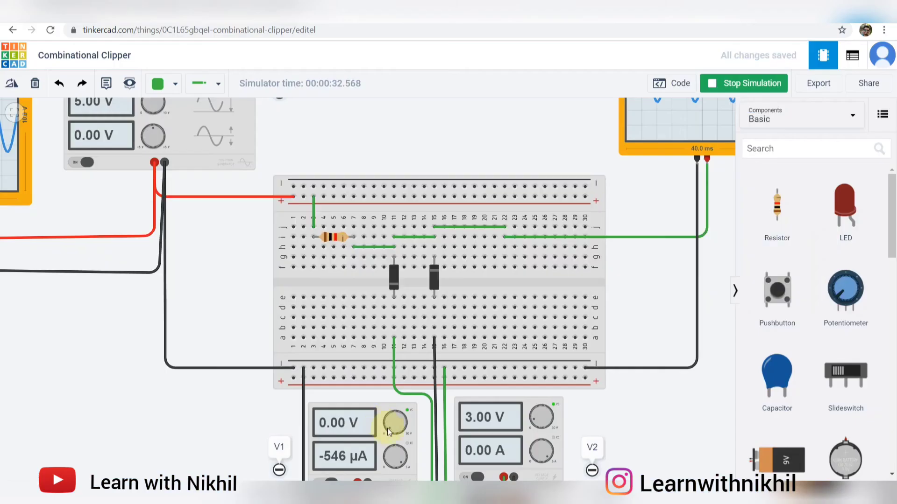
scroll(388, 428, down, 3)
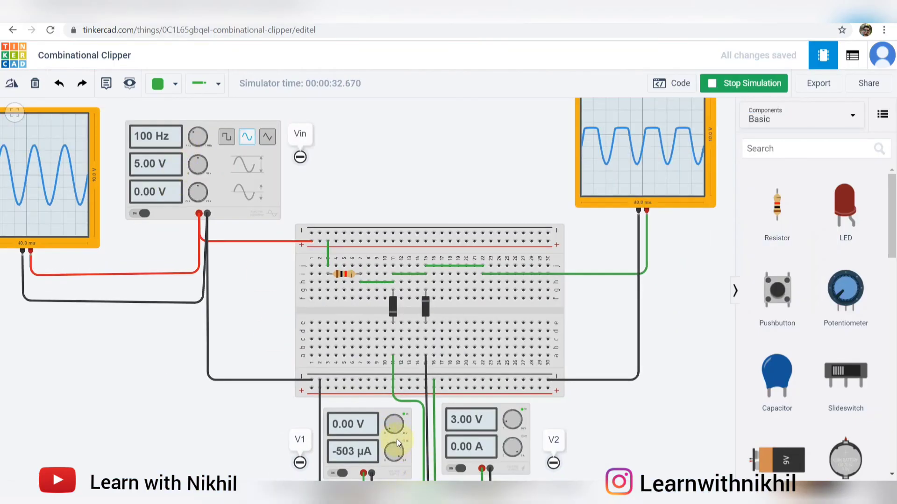
- Set power supply V1 to 3.20 V and V2 to 6.20 V, and read the output waveform's amplitude on the oscilloscope
drag(391, 428, 388, 427)
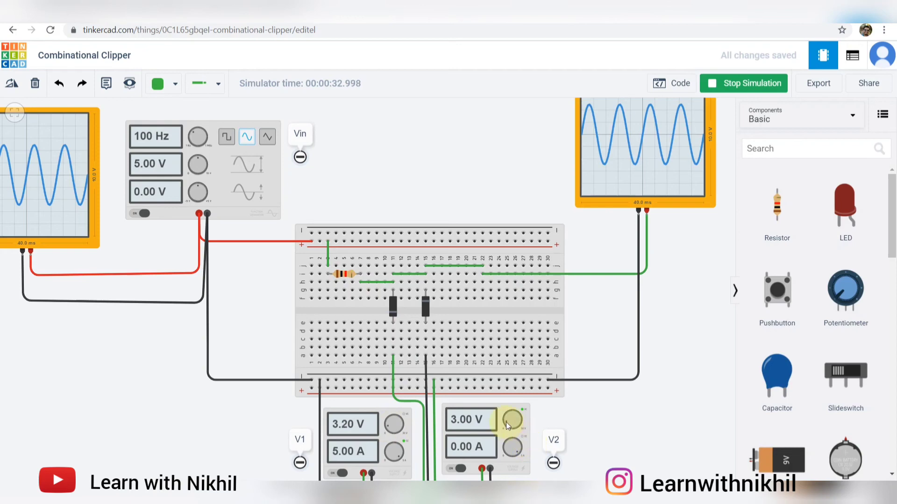
drag(506, 420, 507, 420)
scroll(690, 391, down, 2)
scroll(696, 382, right, 2)
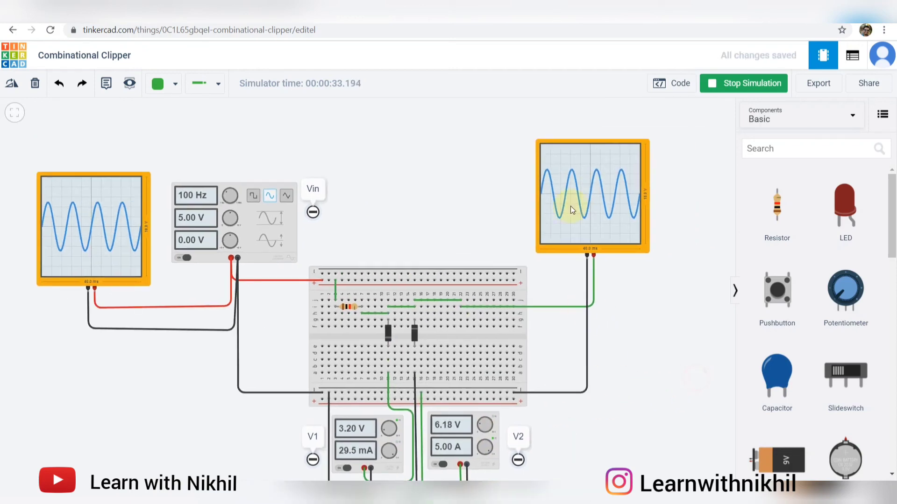
scroll(599, 178, up, 3)
scroll(600, 178, up, 1)
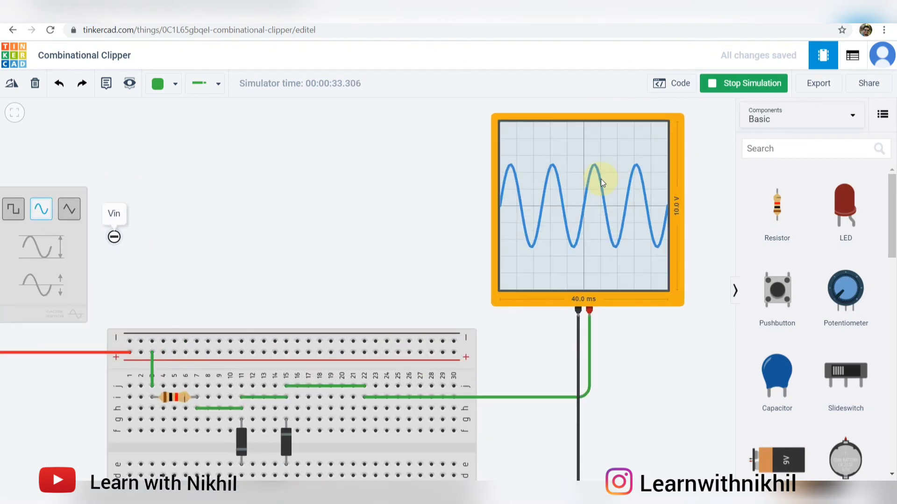
scroll(601, 178, down, 1)
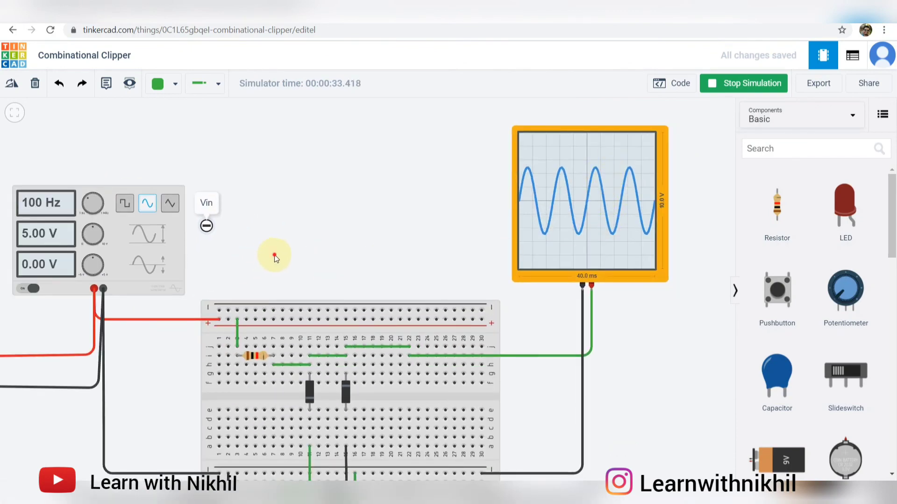
scroll(275, 257, left, 3)
- Switch to the Excel table, replace the V1<Vin<V2 output voltage in cell C3 with 10, and return to Tinkercad
key(alt+Tab)
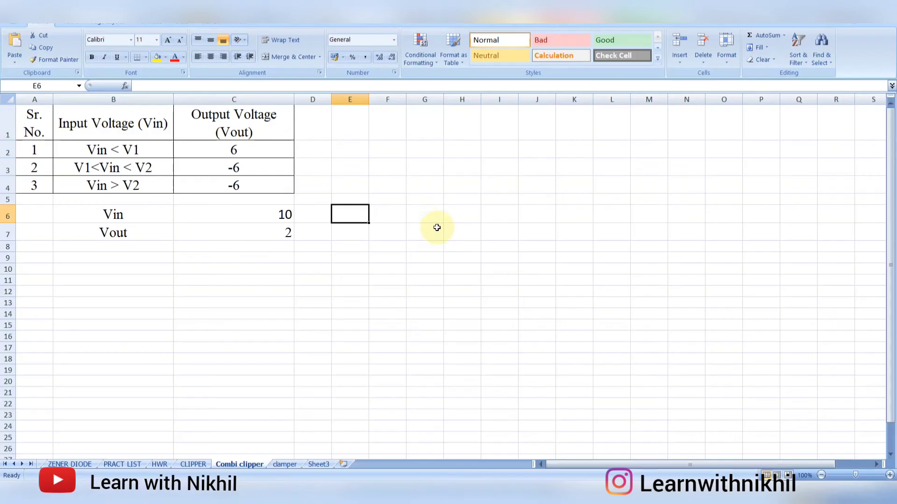
click(262, 168)
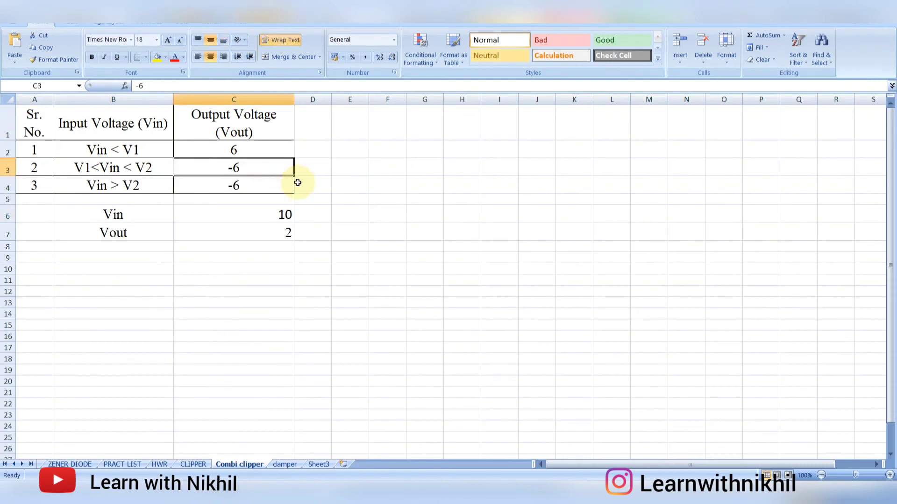
text(10)
key(Tab)
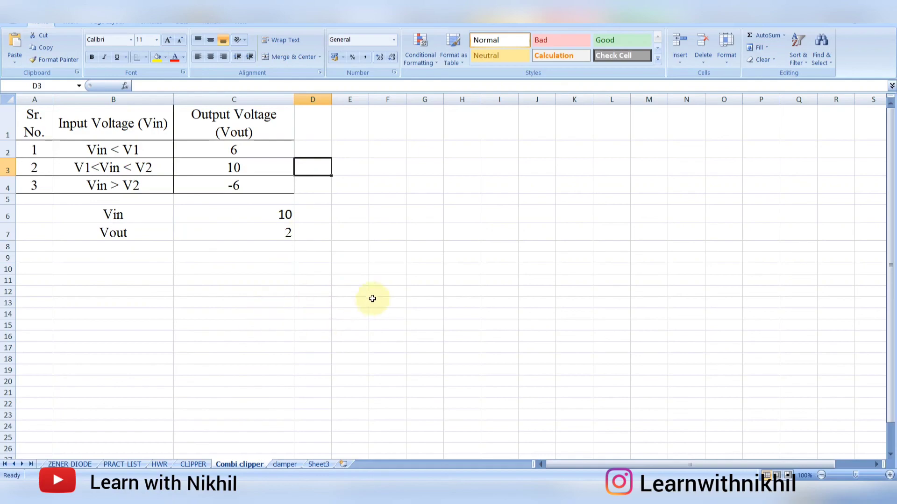
key(alt+Tab)
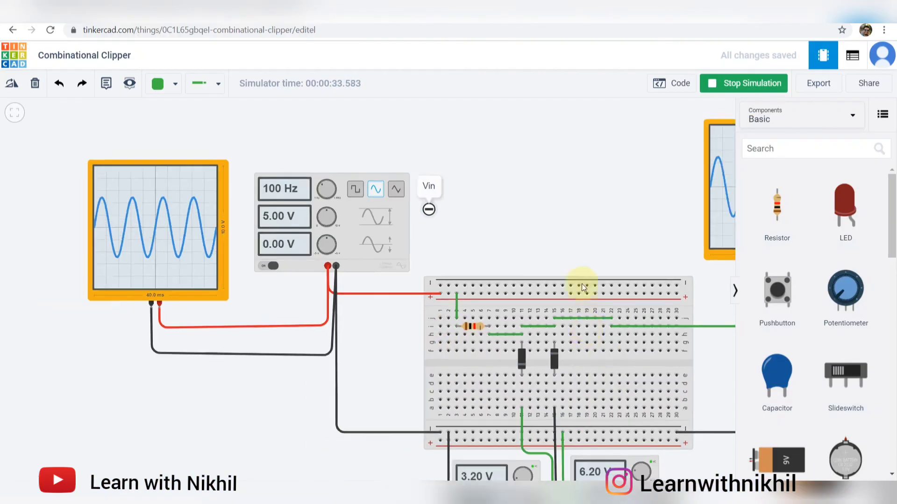